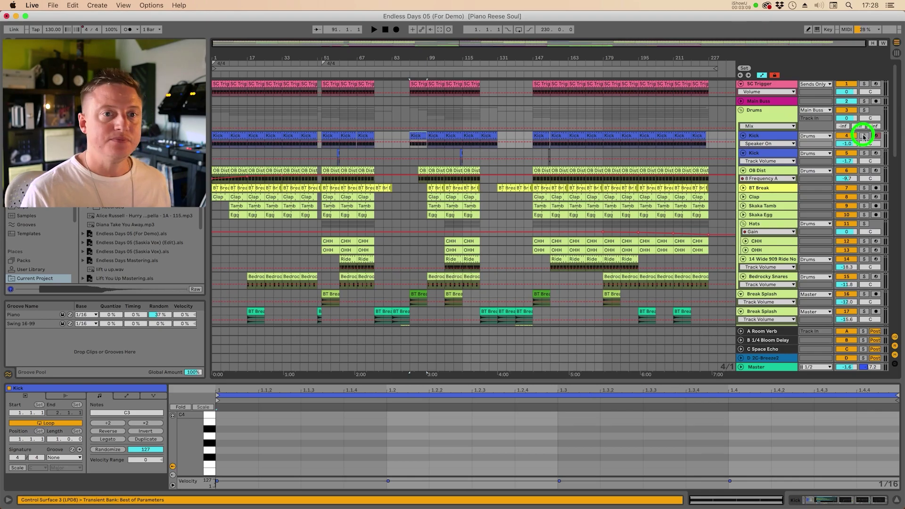
Play the Kick track in solo and inspect the Freeze 10-Audio chain in its Instrument Rack.
key("space")
left_click(788, 137)
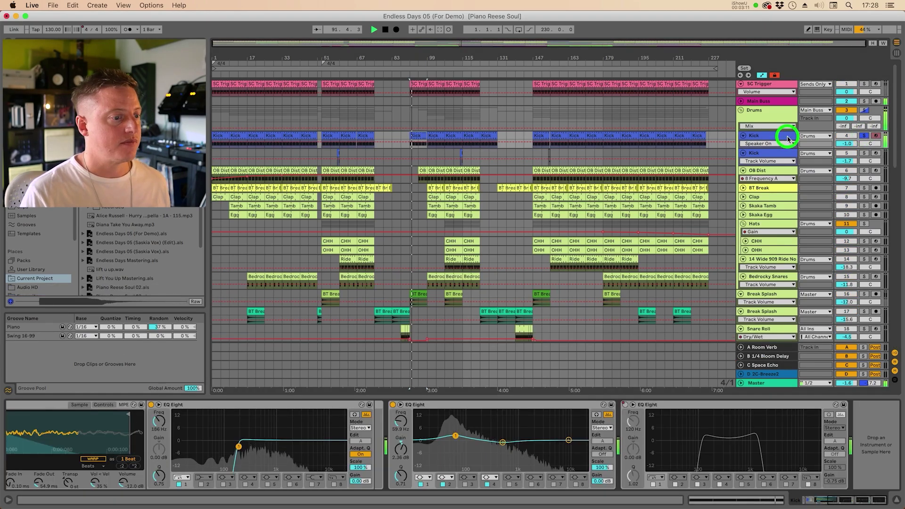
scroll(320, 448, "left", 5)
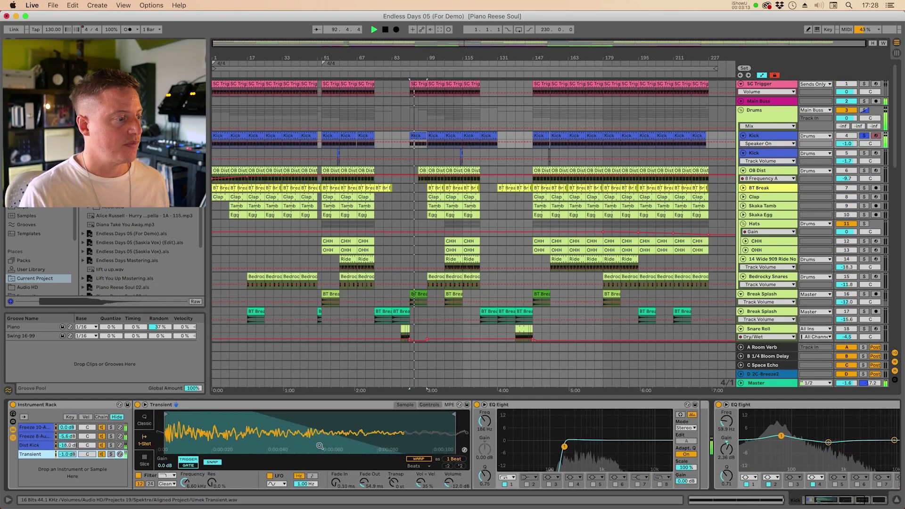
left_click(43, 428)
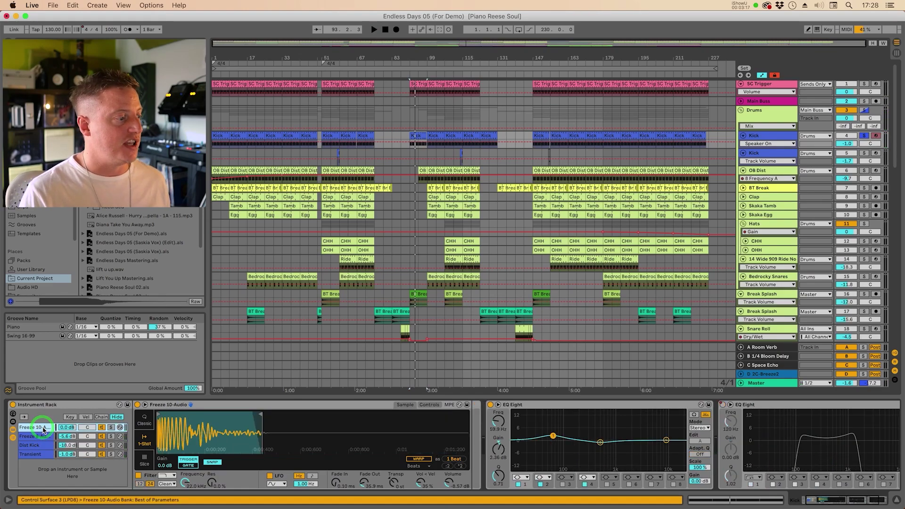
key("space")
key("space")
Audition the Kick rack's Freeze 8-Audio, Dist Kick and Transient chains one at a time in solo.
left_click(112, 436)
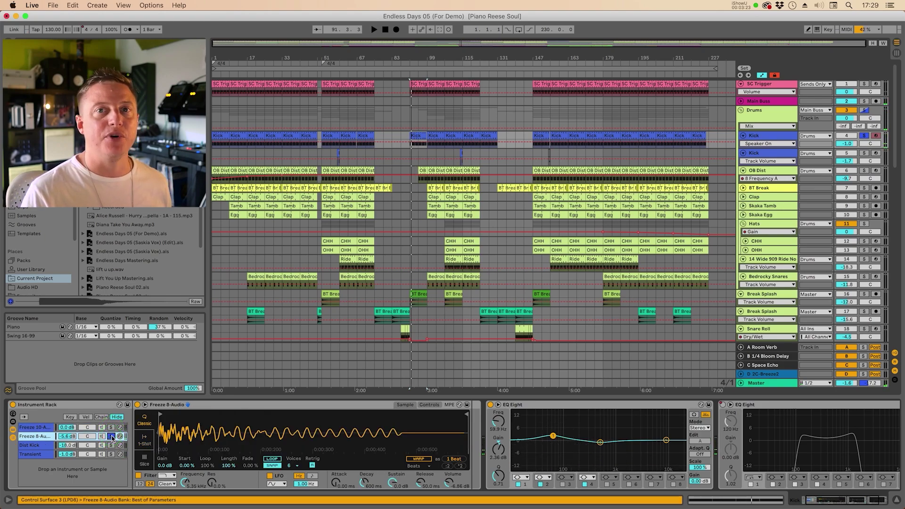
left_click(111, 436)
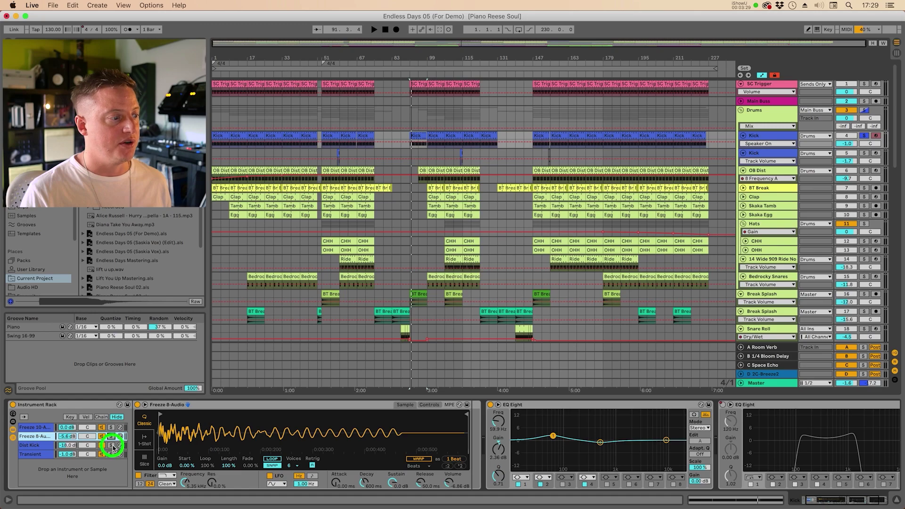
left_click(111, 445)
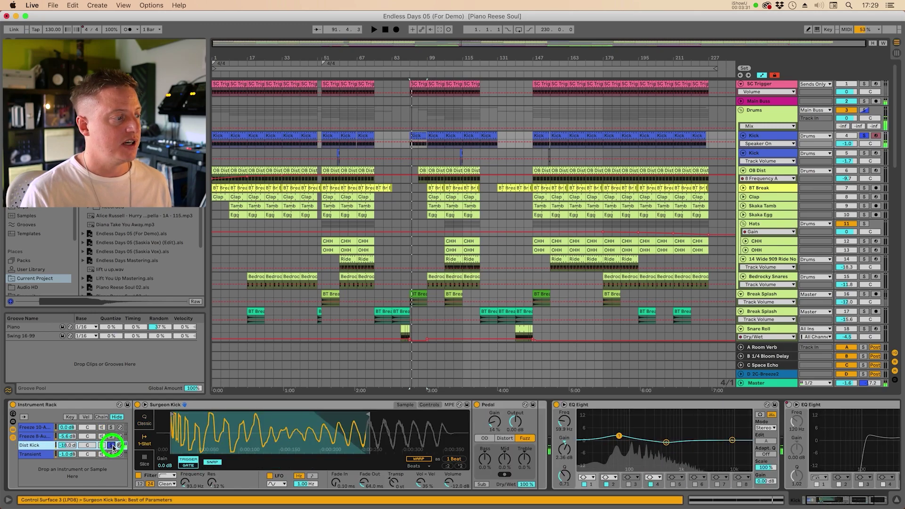
left_click(112, 454)
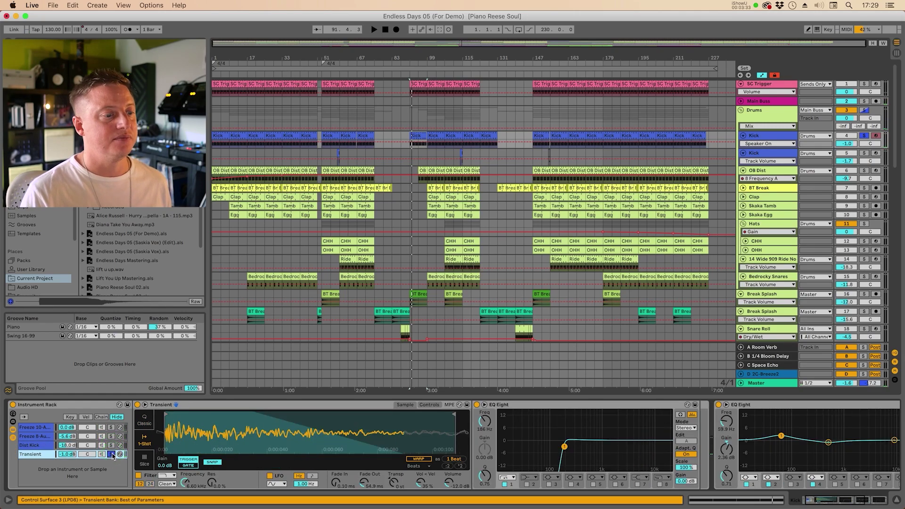
key("space")
left_click(112, 454)
key("space")
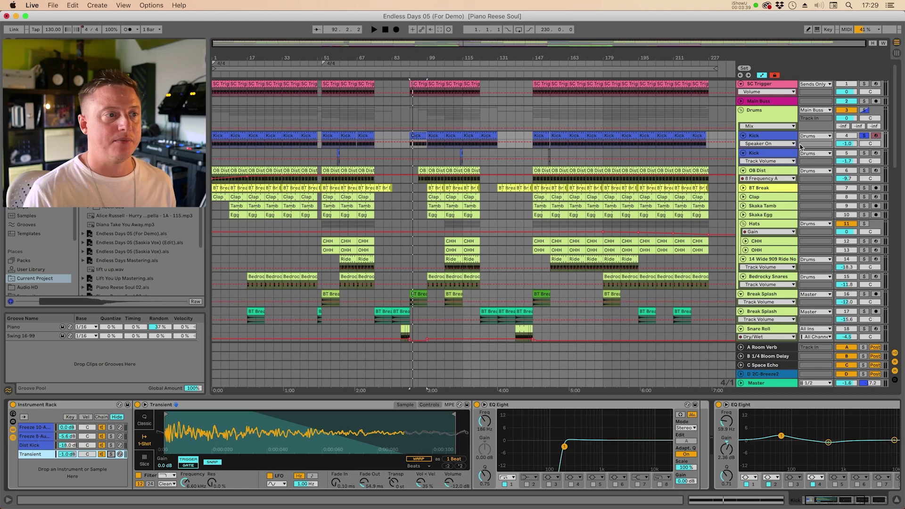
Play all layers of the Kick rack together, and take the Kick track out of solo.
key("space")
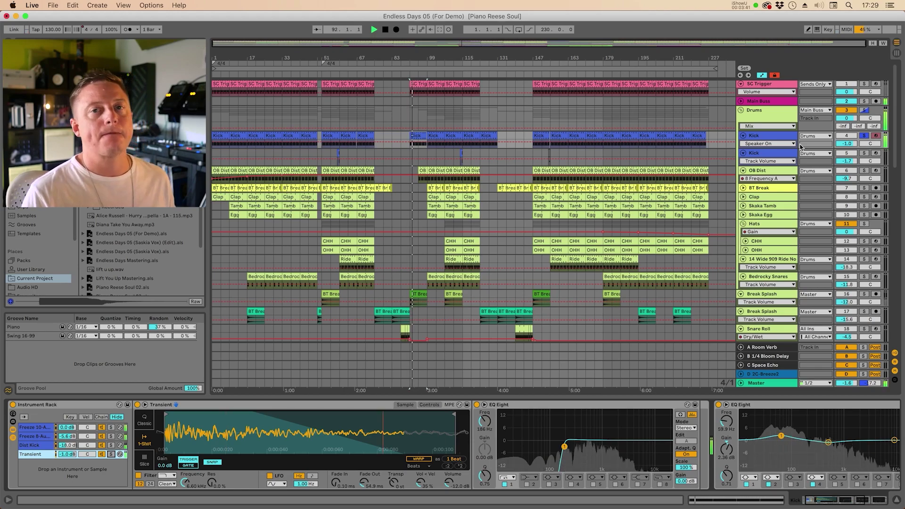
key("space")
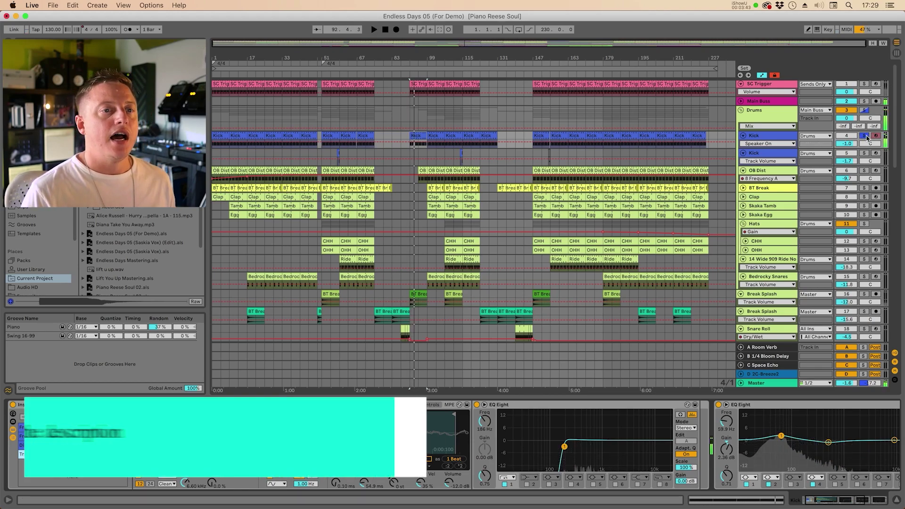
left_click(867, 136)
Play the short clip on the second Kick track at bar 58 with the full drums.
left_click_drag(337, 61, 447, 165)
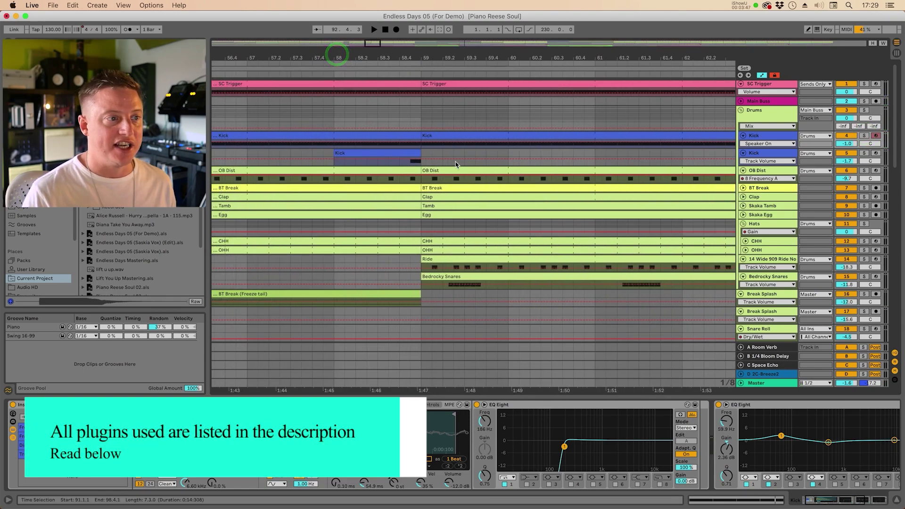
left_click(377, 161)
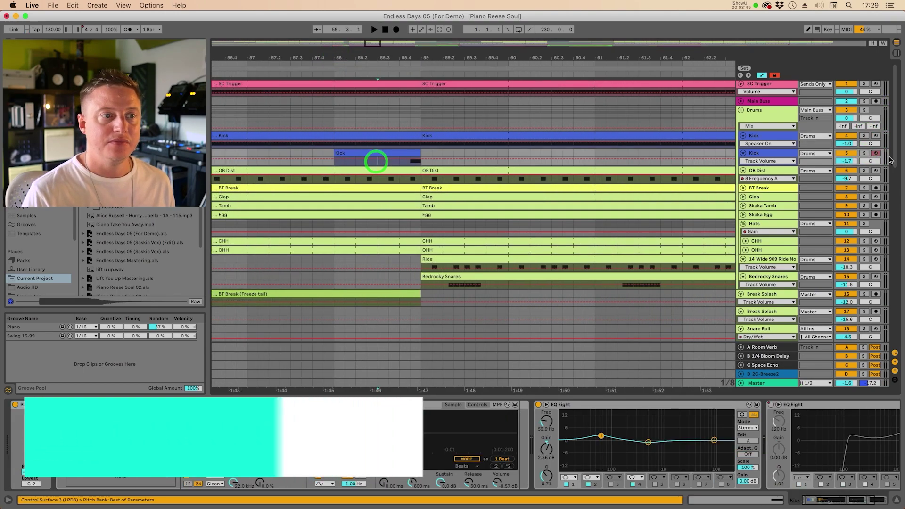
key("space")
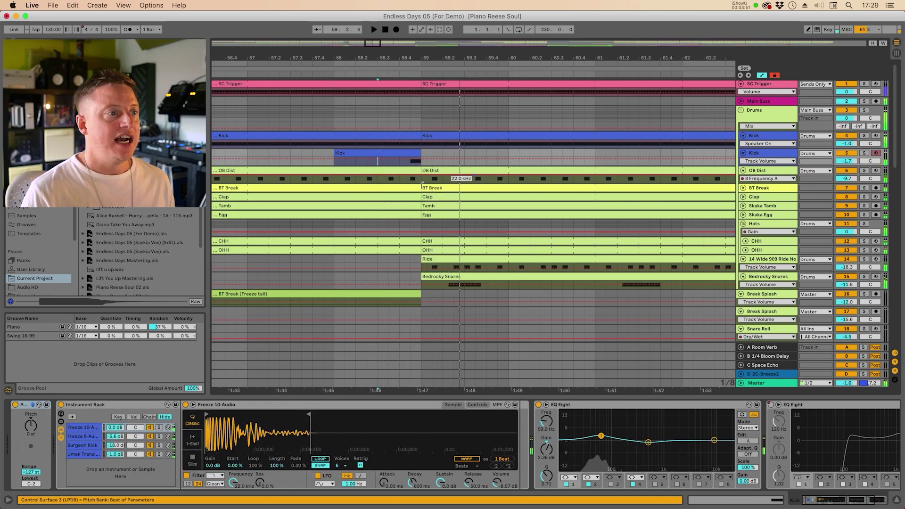
Show the OB Dist track's devices and listen to the track in solo from bar 59.
left_click(770, 137)
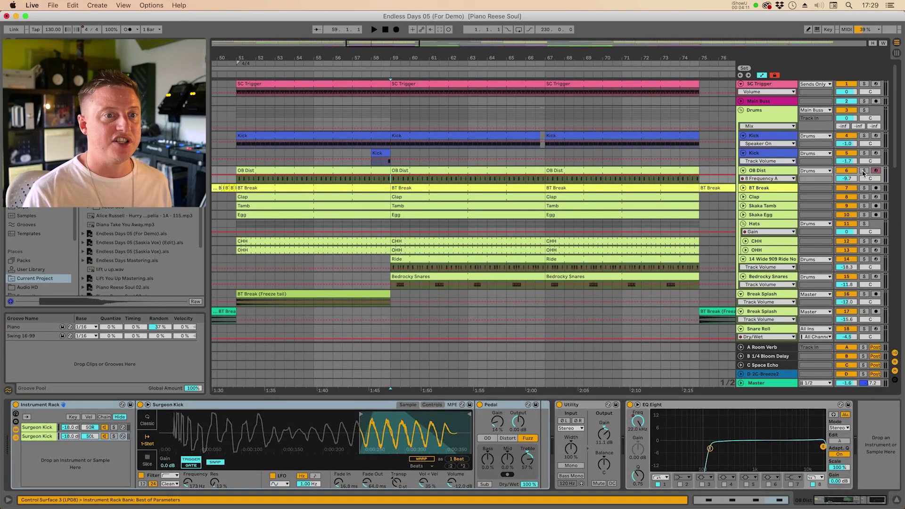
left_click(864, 171)
key("space")
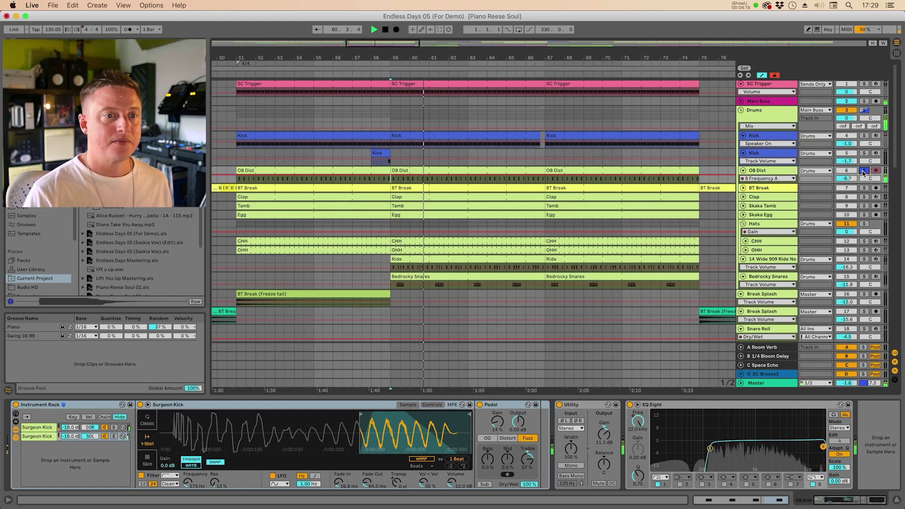
left_click(864, 170)
Listen to the Clap track on its own from bar 59.
left_click(864, 198)
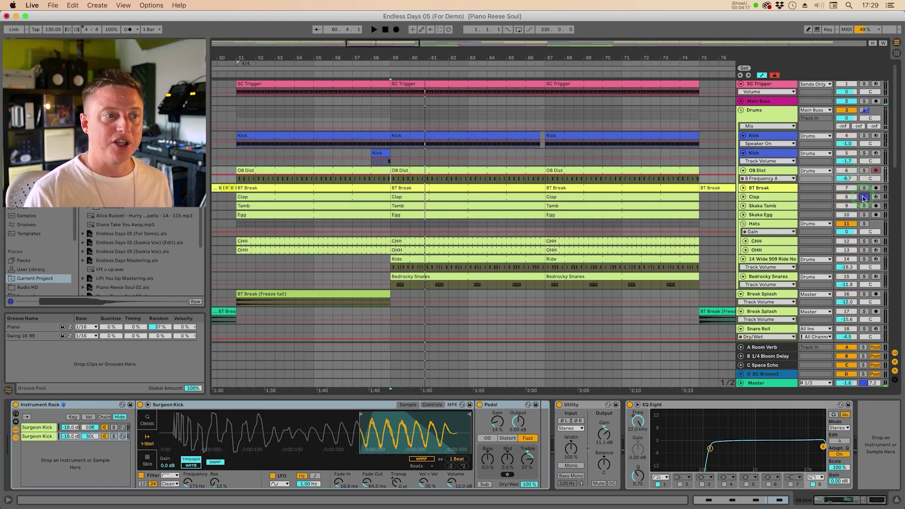
key("space")
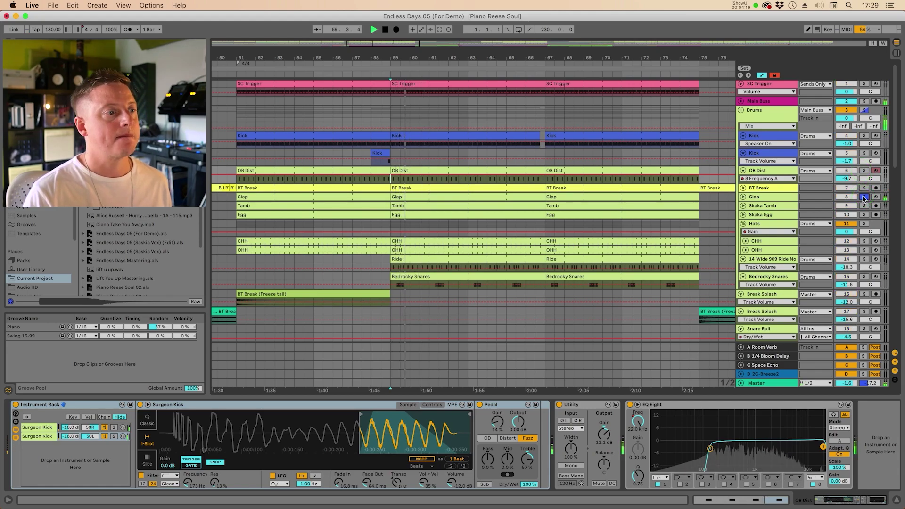
key("space")
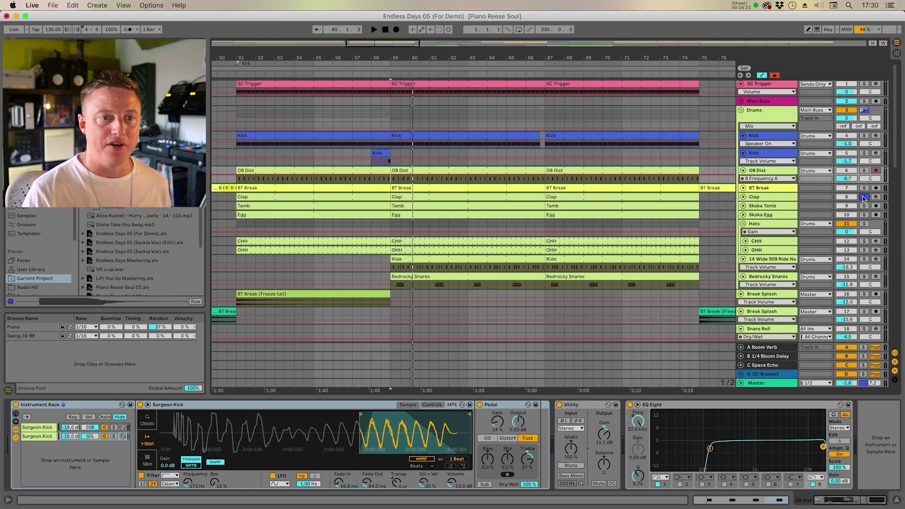
left_click(865, 198)
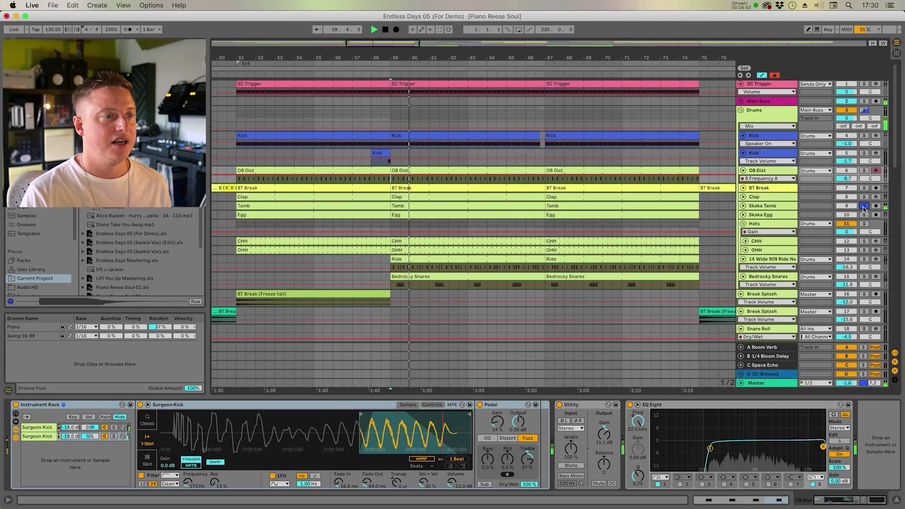
Listen to the Skaka Tamb and Skaka Egg tracks one after the other in solo.
left_click(864, 206)
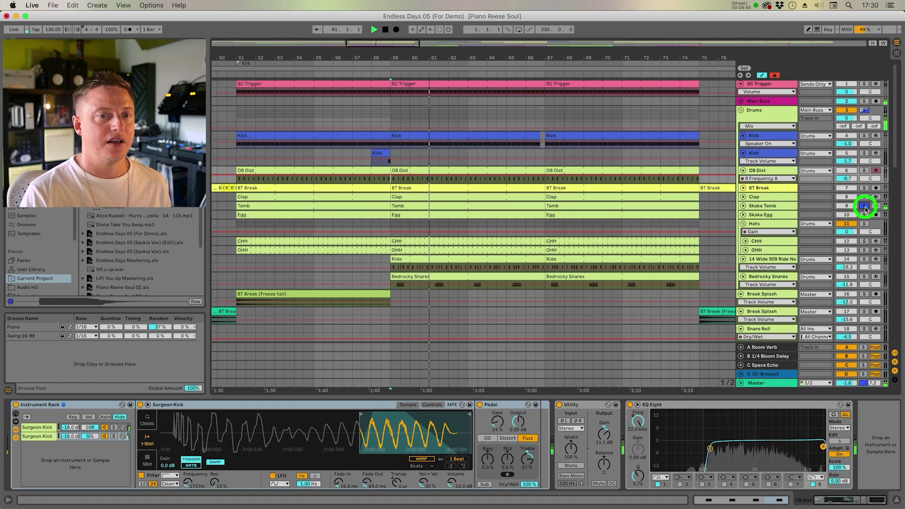
left_click(866, 215)
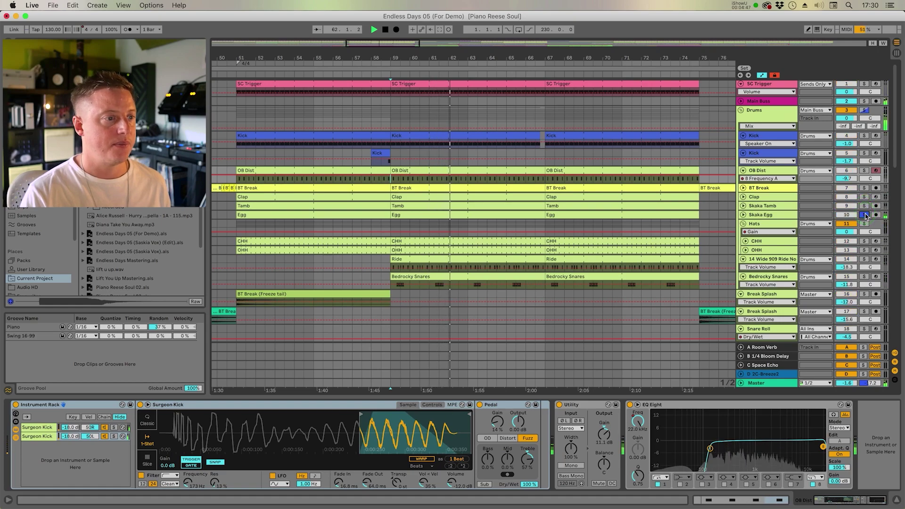
left_click(866, 215)
key("space")
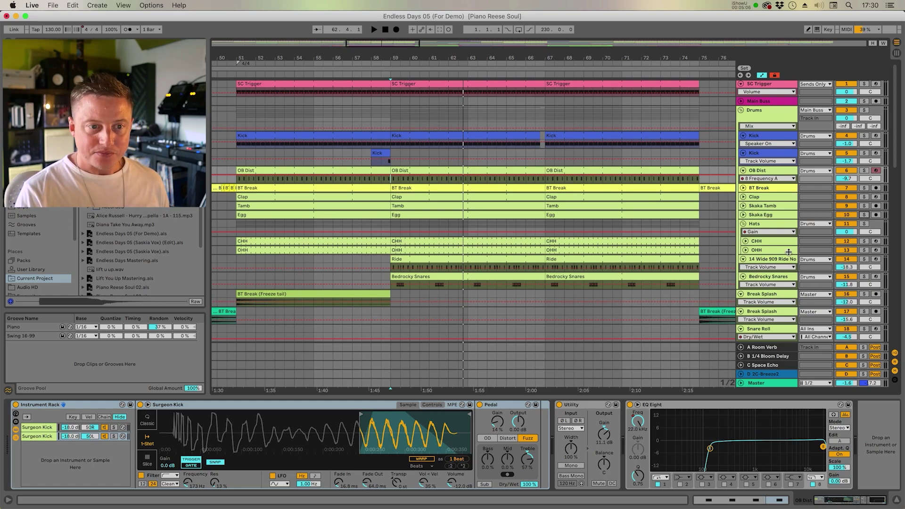
Show the Hats group's devices and listen to the whole group in solo.
left_click(766, 223)
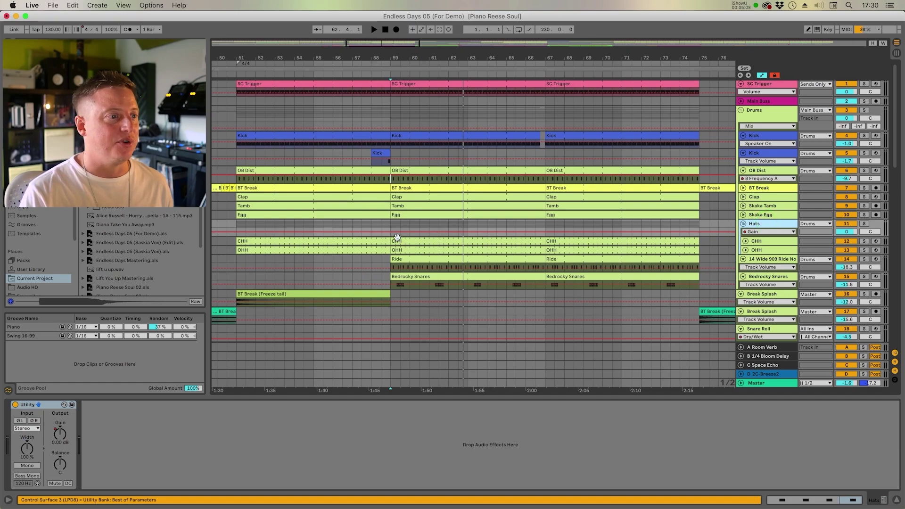
left_click(865, 225)
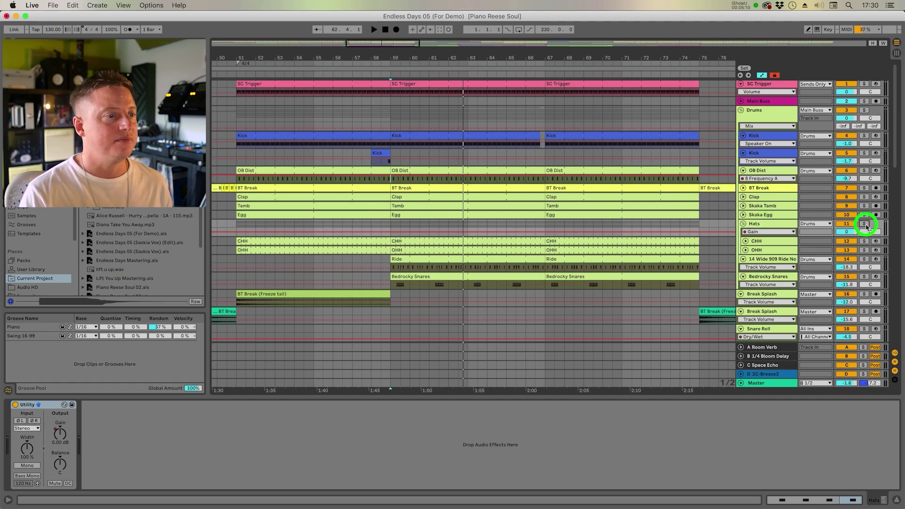
key("space")
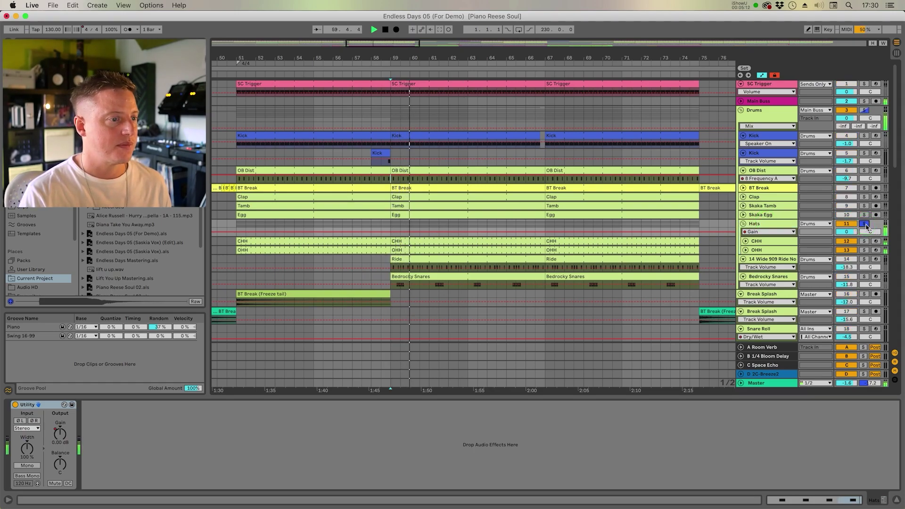
left_click(866, 224)
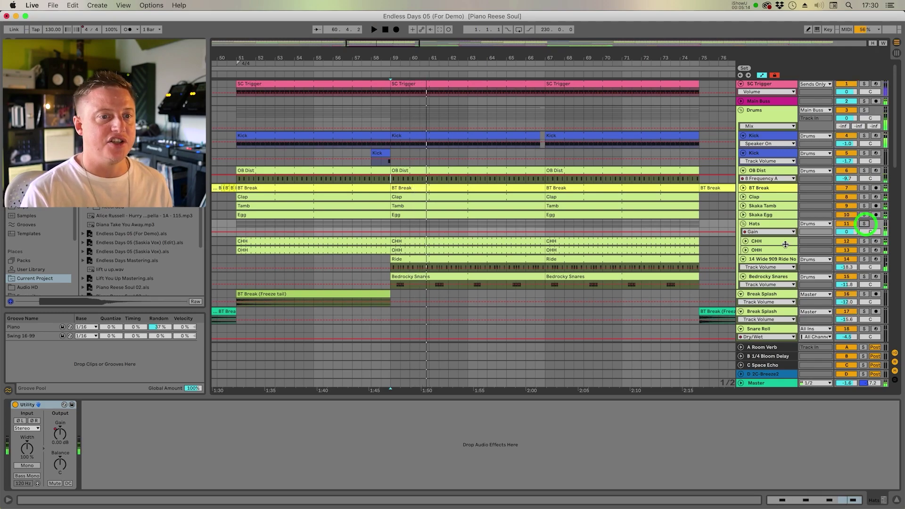
Unfold the CHH track and view the C3 notes in its clip starting at bar 59.
left_click(746, 242)
left_click(422, 240)
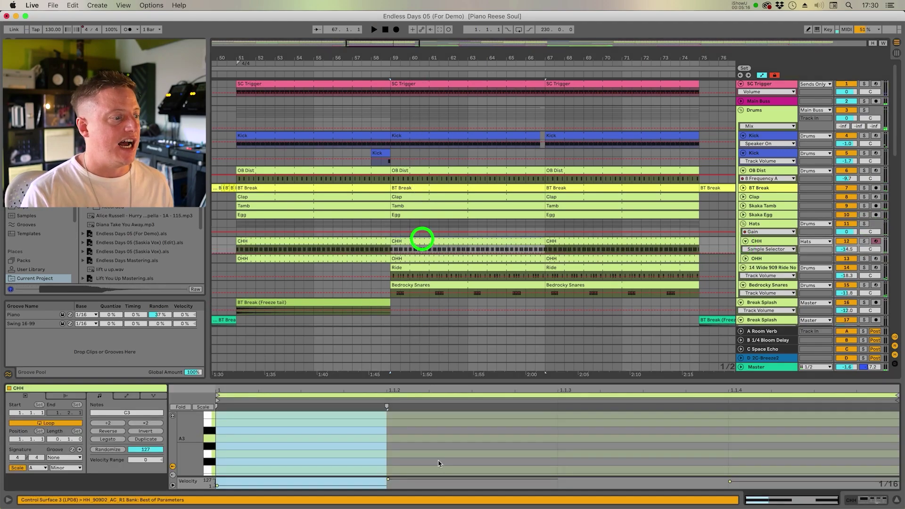
scroll(364, 426, "down", 5)
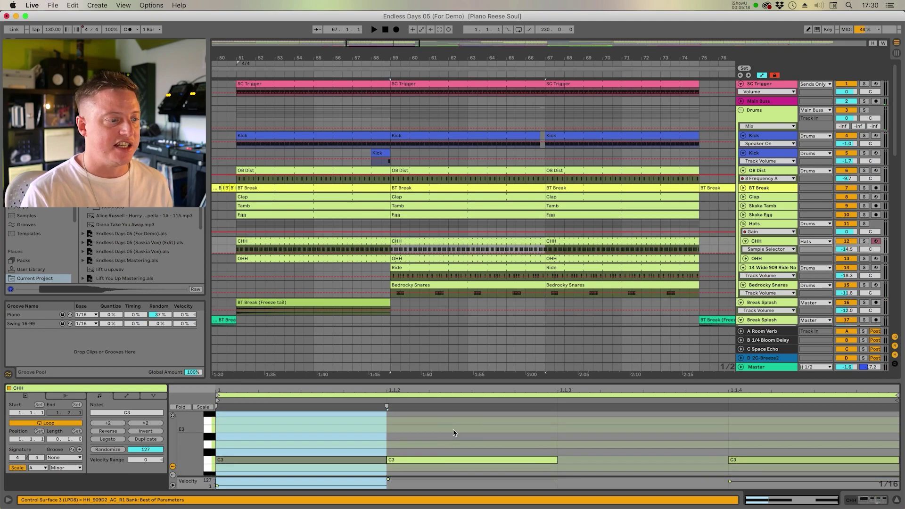
left_click(392, 434)
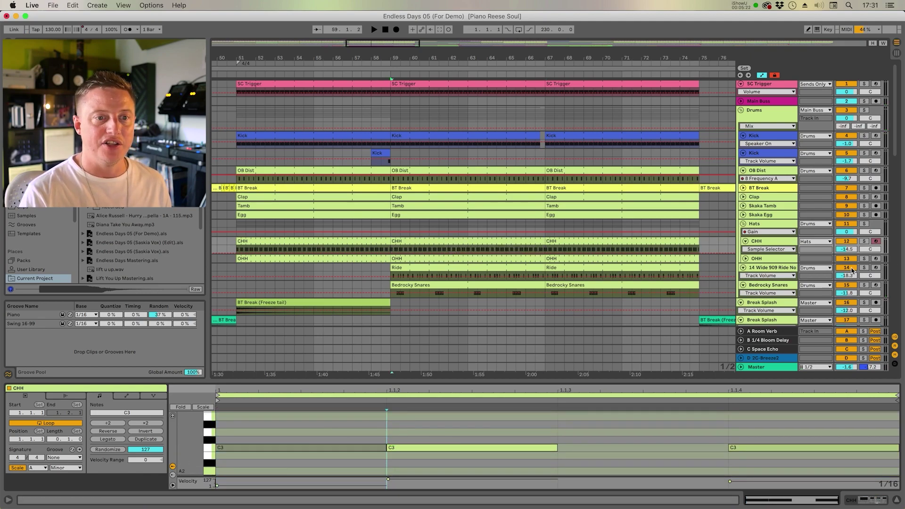
Play the CHH track in solo, and add the OHH track to hear both hats together.
left_click(865, 242)
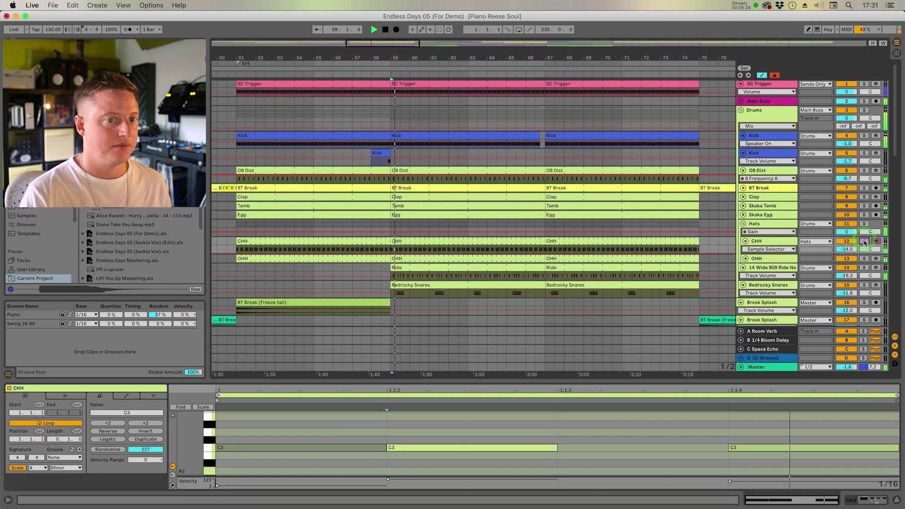
key("space")
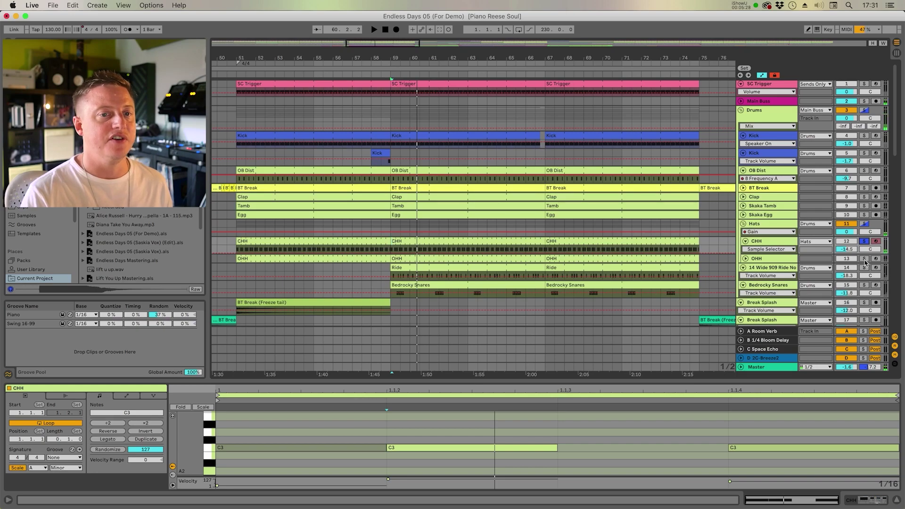
left_click(865, 259)
key("space")
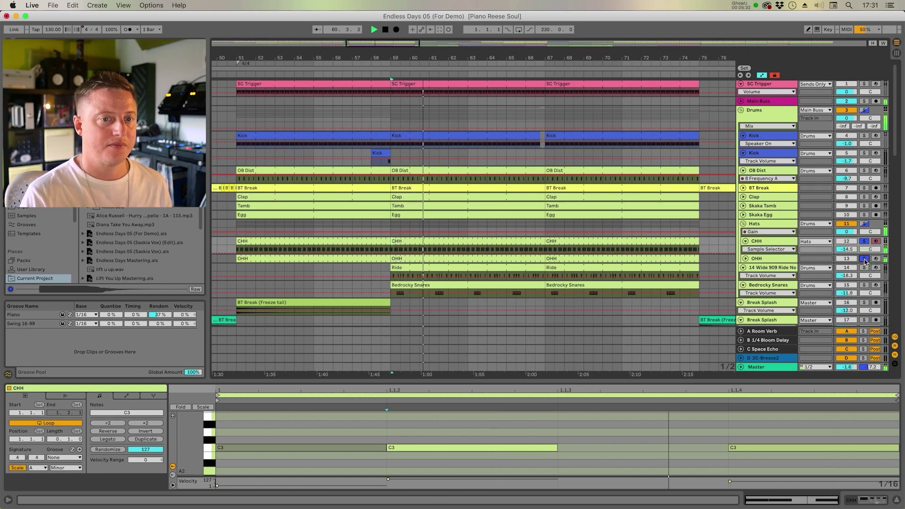
left_click(864, 260)
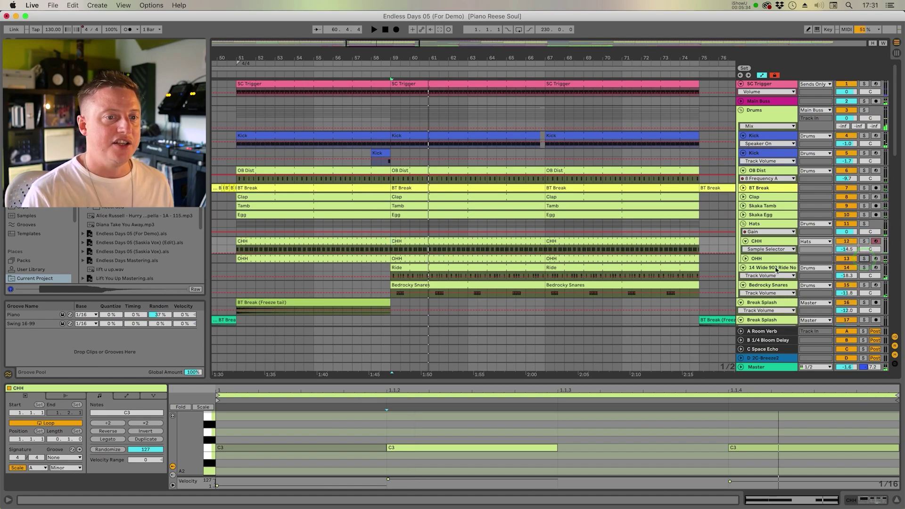
Listen to the 14 Wide 909 Ride track in solo from bar 59 and select the track.
left_click(864, 268)
key("space")
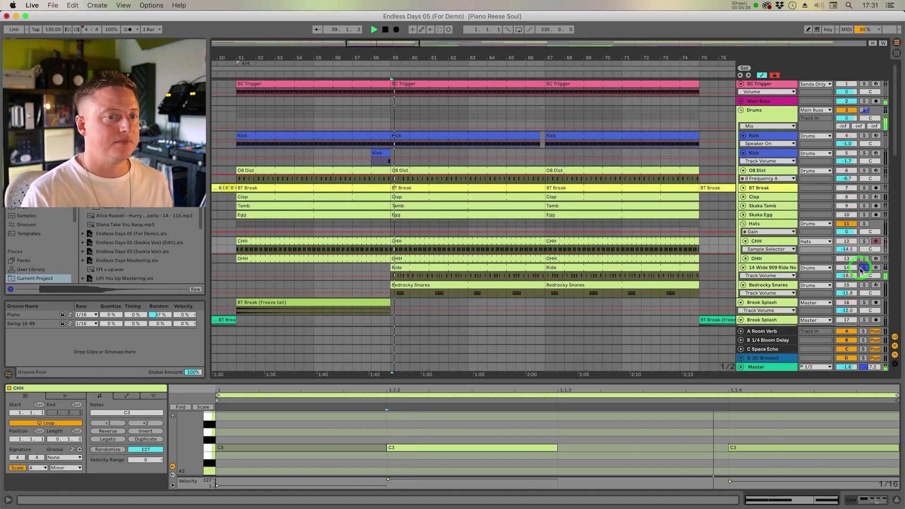
left_click(759, 268)
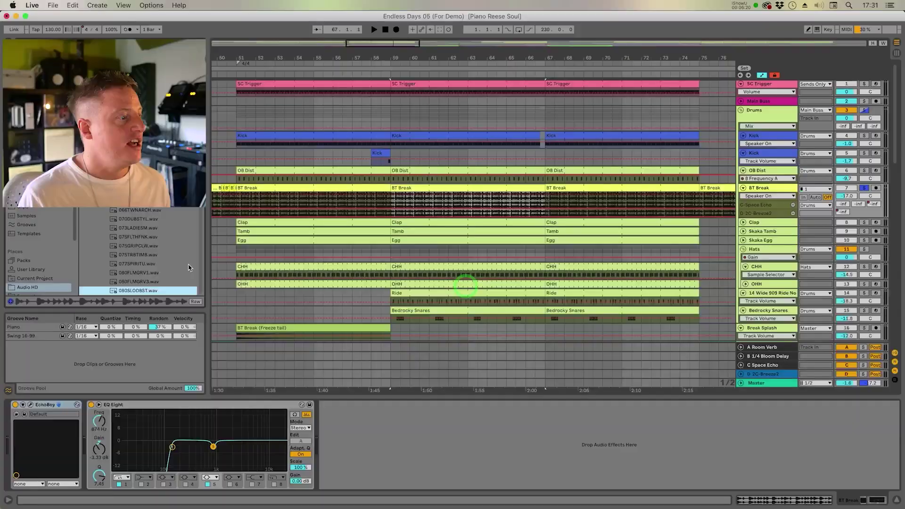
Listen to the BT Break track in solo from bar 59.
scroll(166, 261, "down", 2)
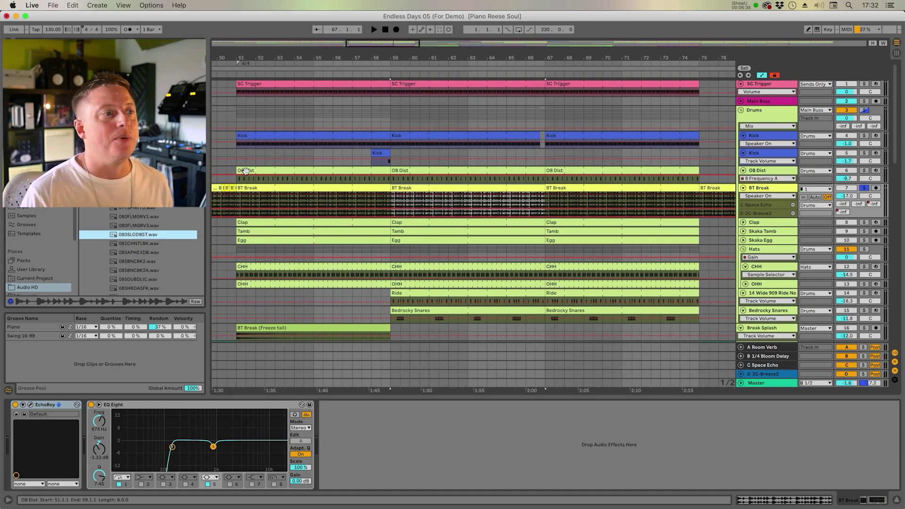
left_click(398, 207)
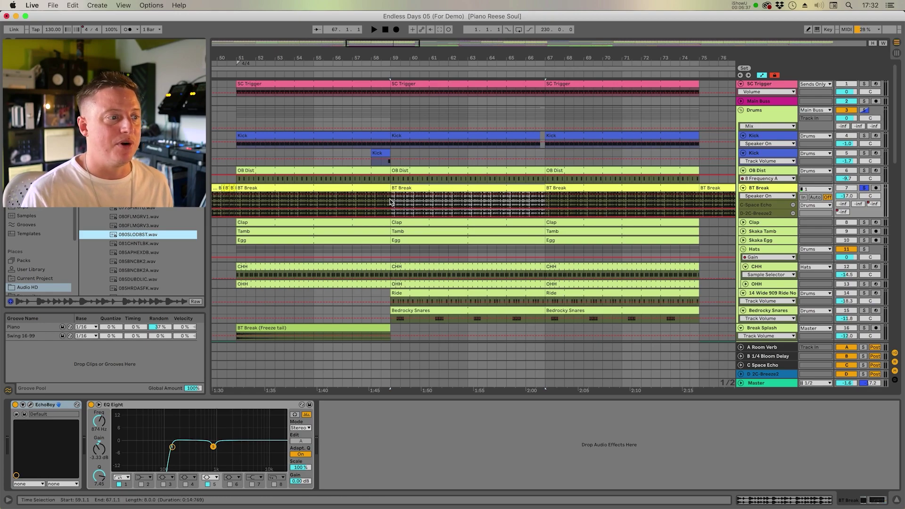
left_click(390, 198)
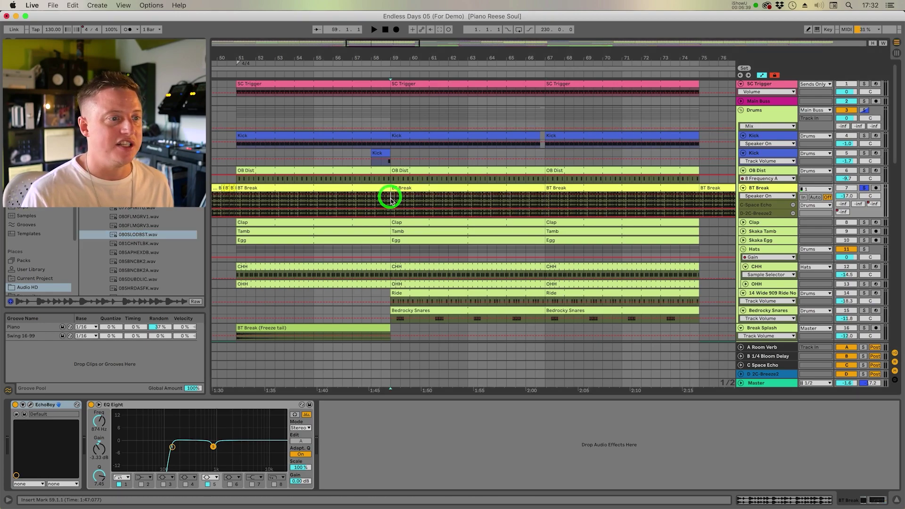
key("space")
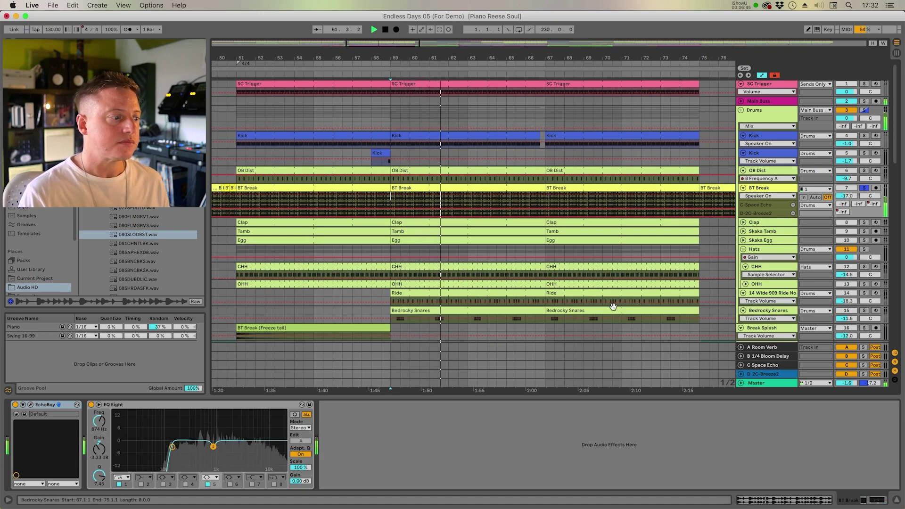
key("space")
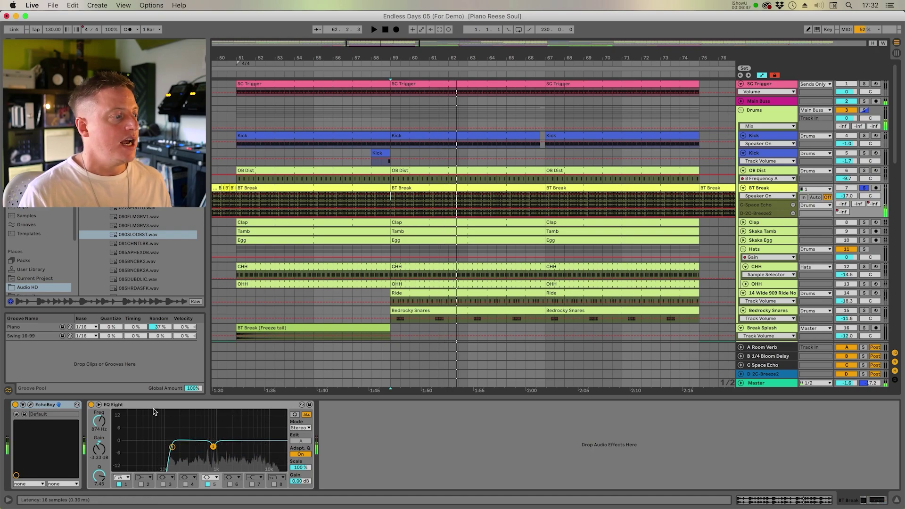
Open the EchoBoy plug-in window on the BT Break track, view its delay settings and close it.
left_click(33, 407)
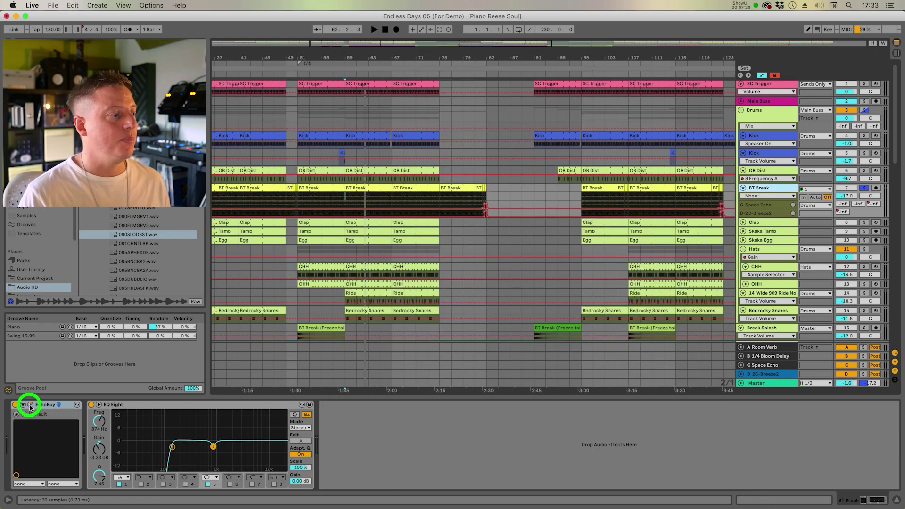
left_click(30, 405)
left_click_drag(499, 226, 460, 138)
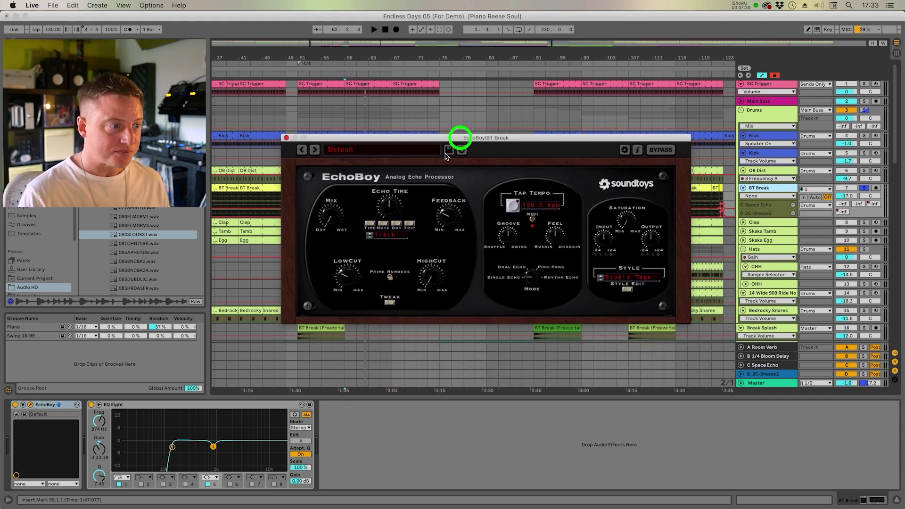
left_click(286, 138)
Add a lane for each automated envelope on BT Break and play the EchoBoy and EQ build-up from bar 139.
right_click(778, 208)
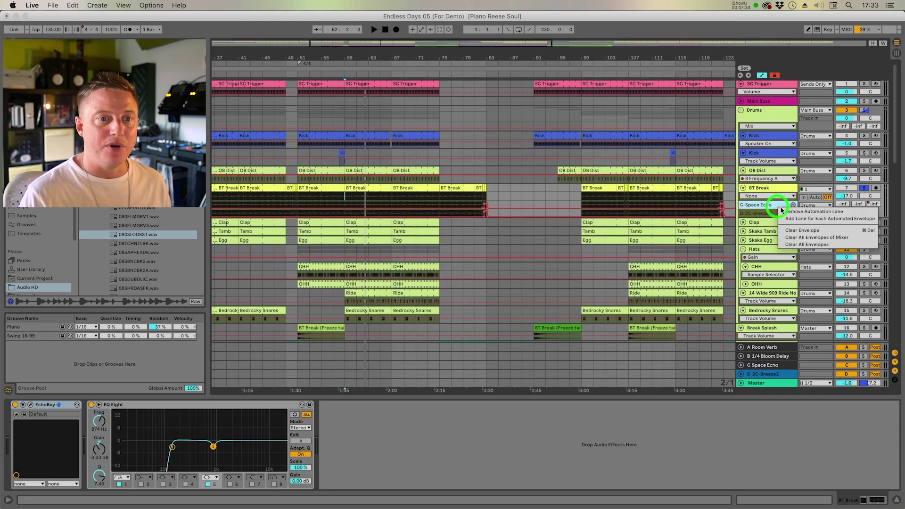
left_click(808, 219)
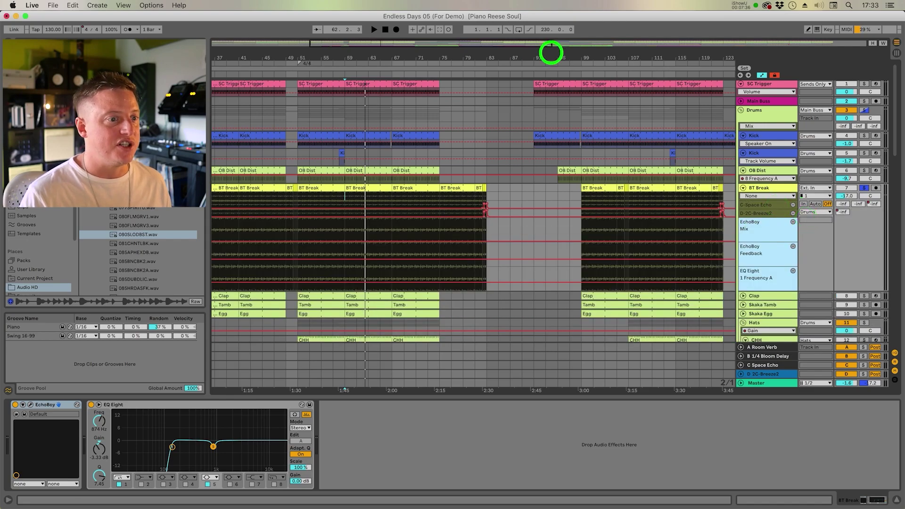
double_click(560, 56)
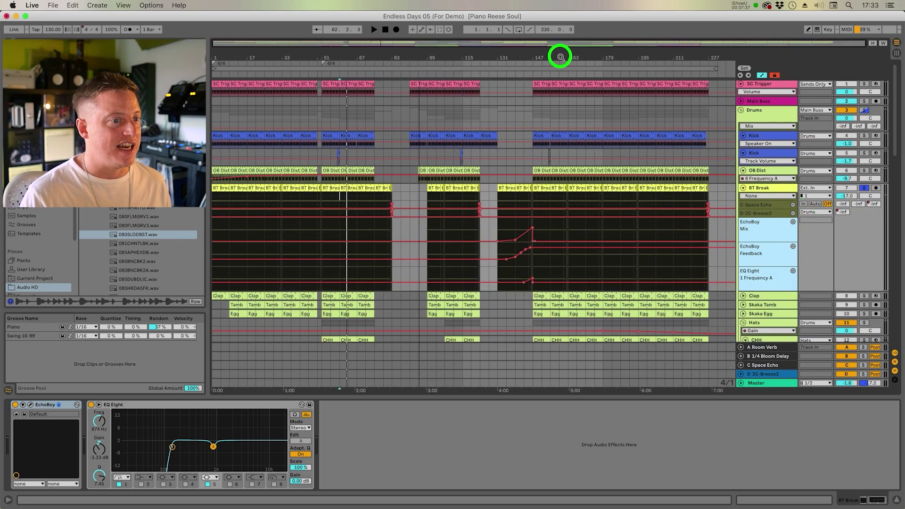
left_click(516, 230)
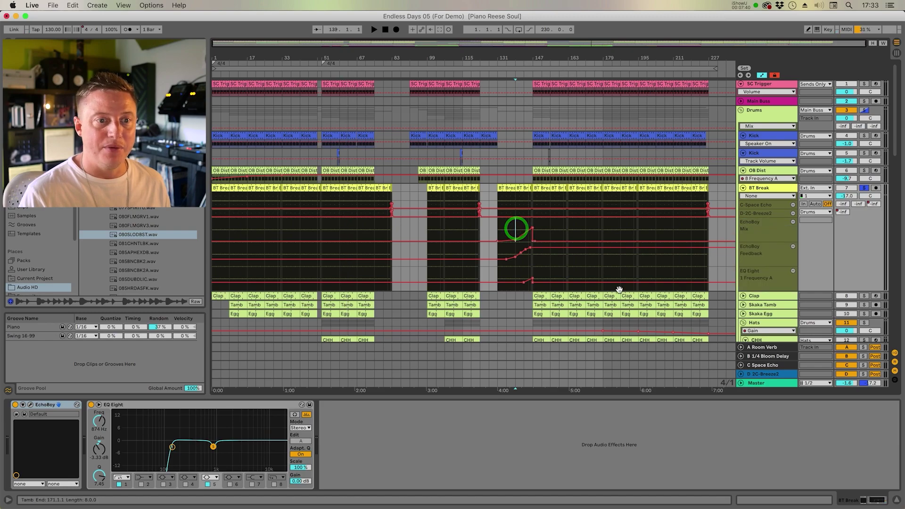
key("space")
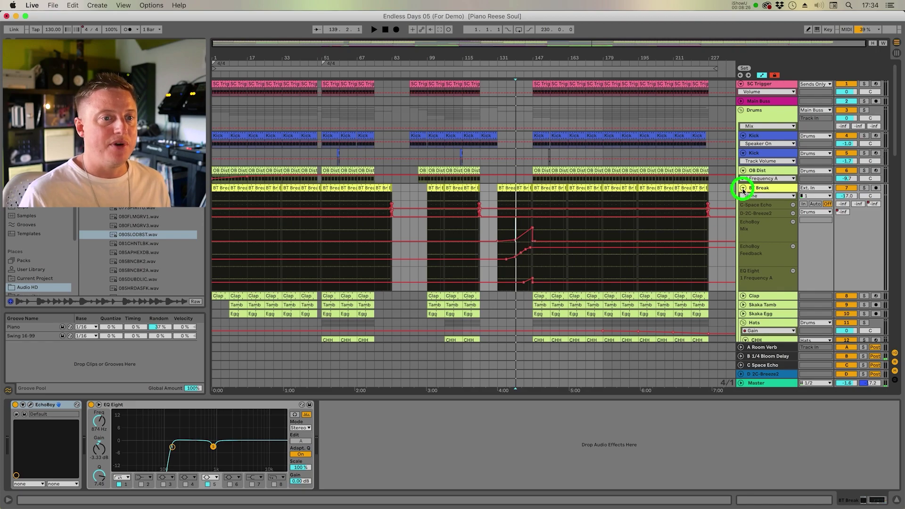
Fold the BT Break track, then select the Bedrocky Snares track and unfold it.
left_click(743, 189)
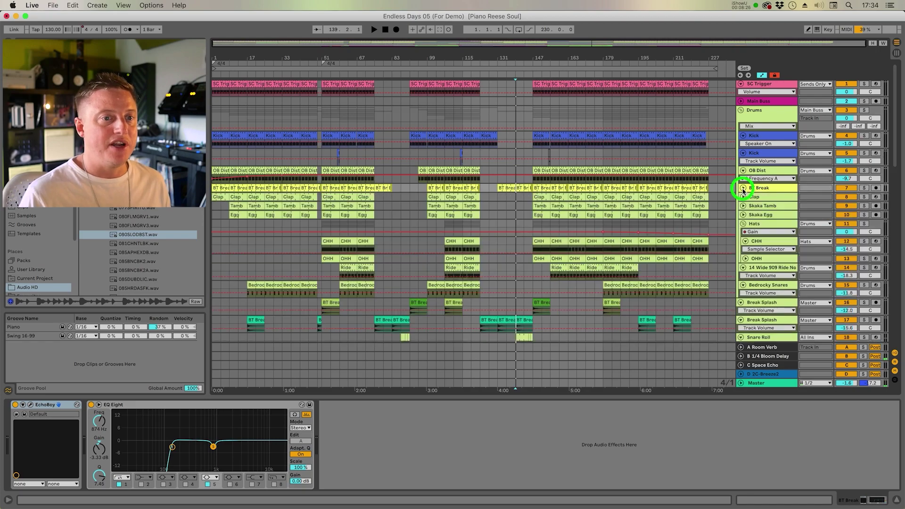
left_click(763, 287)
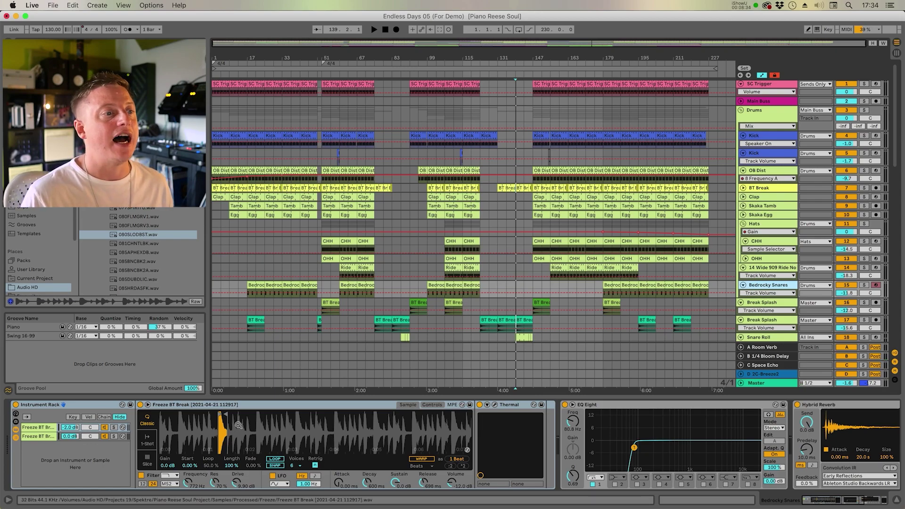
left_click_drag(745, 297, 748, 323)
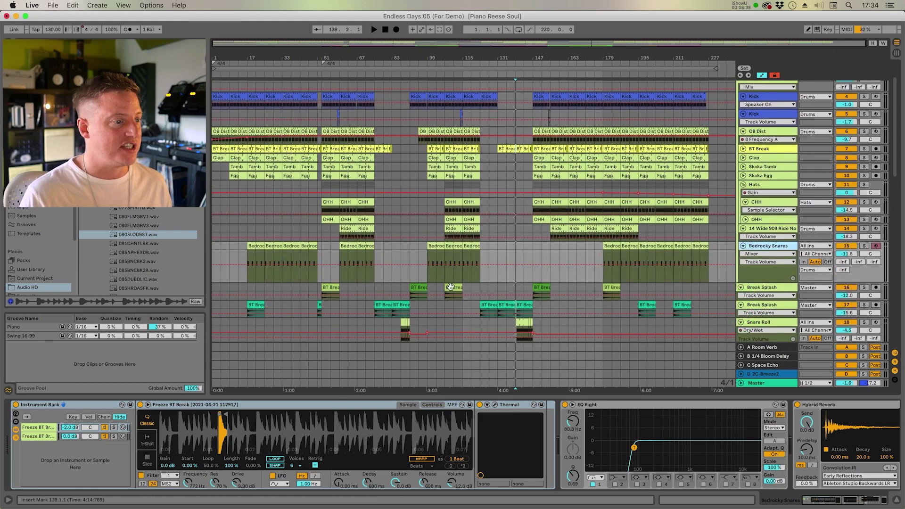
Solo the Bedrocky Snares track and play it from bar 17.
left_click(251, 243)
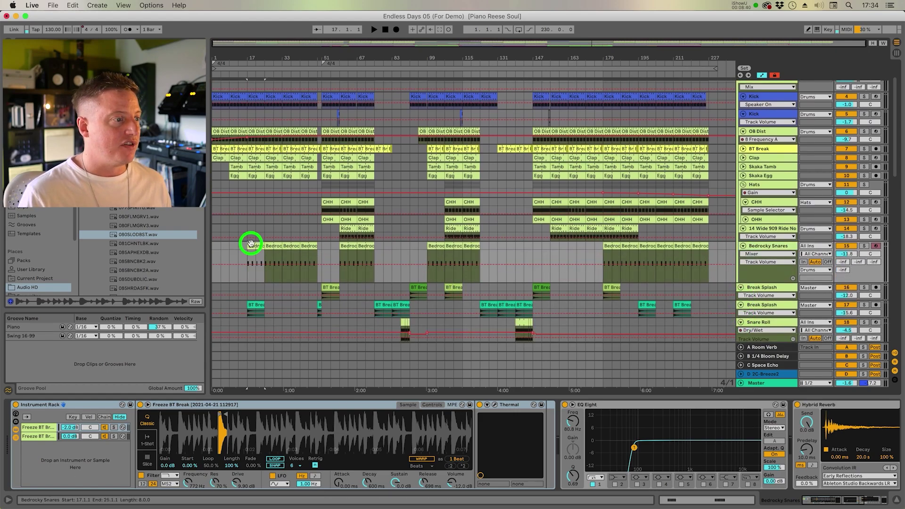
left_click(246, 277)
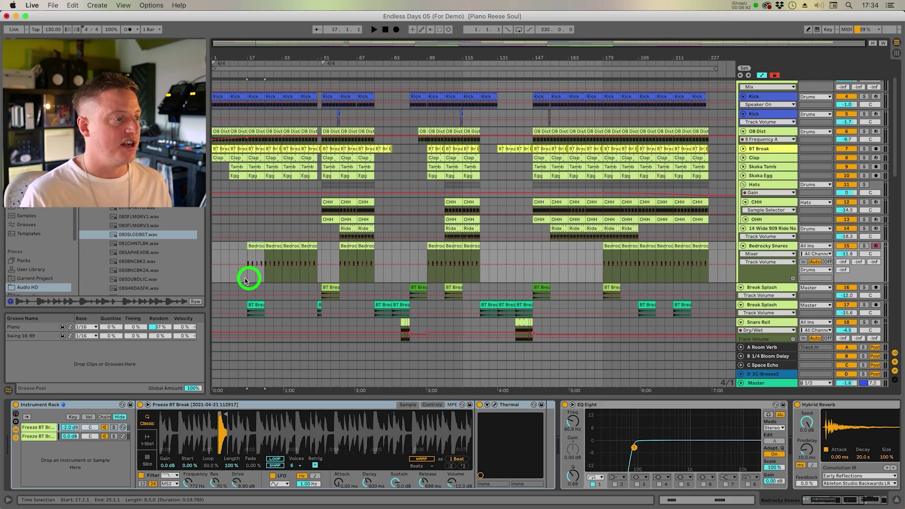
left_click(865, 246)
key("space")
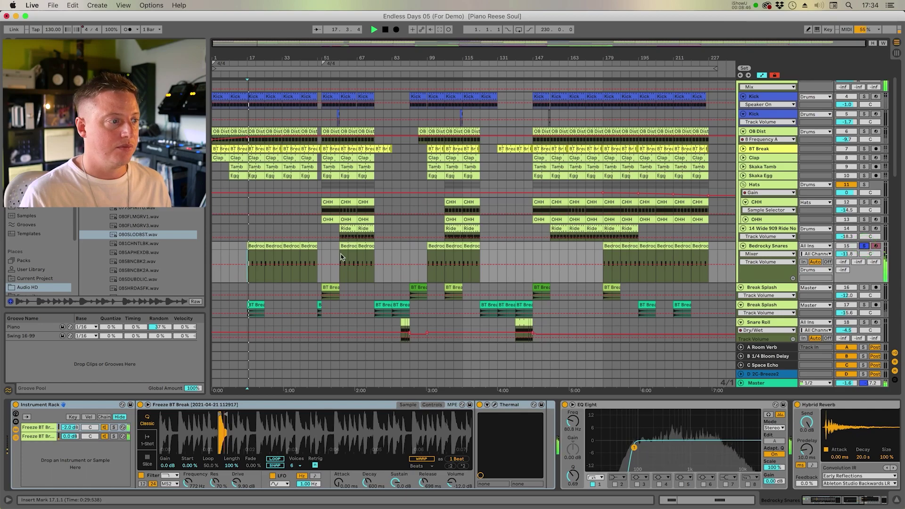
Stop playback, open the first Bedrocky Snares clip, and enlarge its note editor and velocity lane to show the C3 rolls.
double_click(258, 245)
key("space")
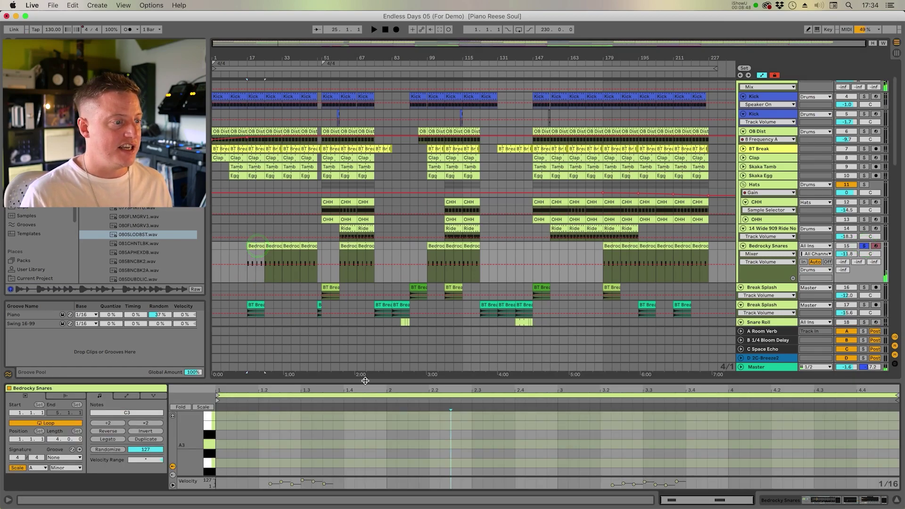
left_click_drag(364, 381, 378, 277)
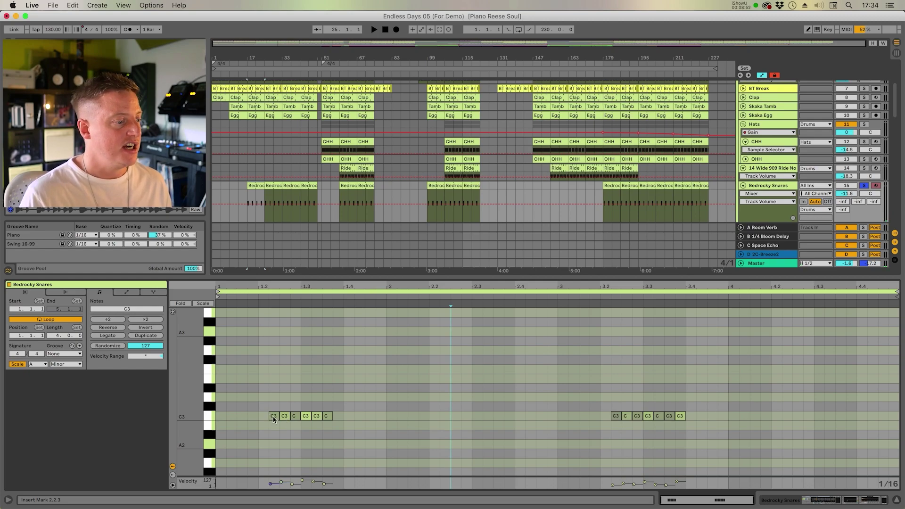
left_click_drag(324, 476, 325, 443)
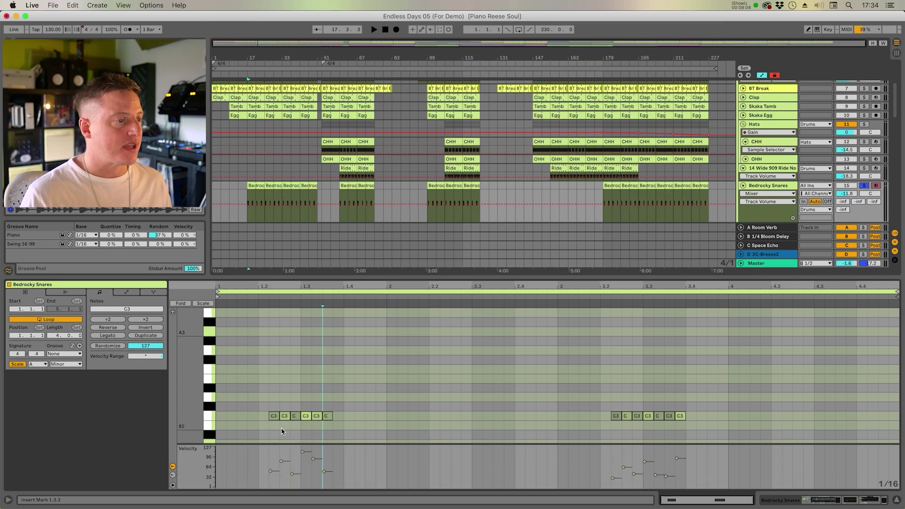
Show the Bedrocky Snares devices, compare both Freeze BT Break chains in the Instrument Rack, and view the first chain's sampler controls.
left_click(777, 189)
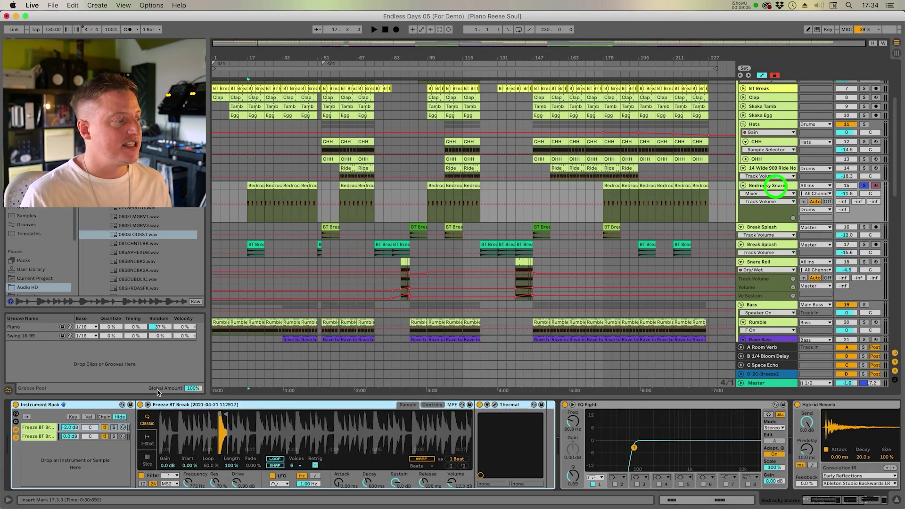
left_click(33, 427)
left_click(37, 440)
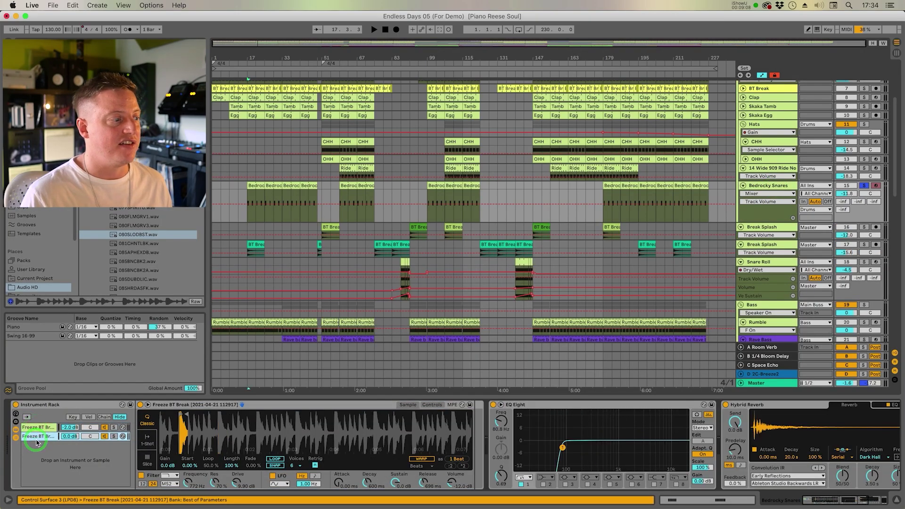
left_click(40, 429)
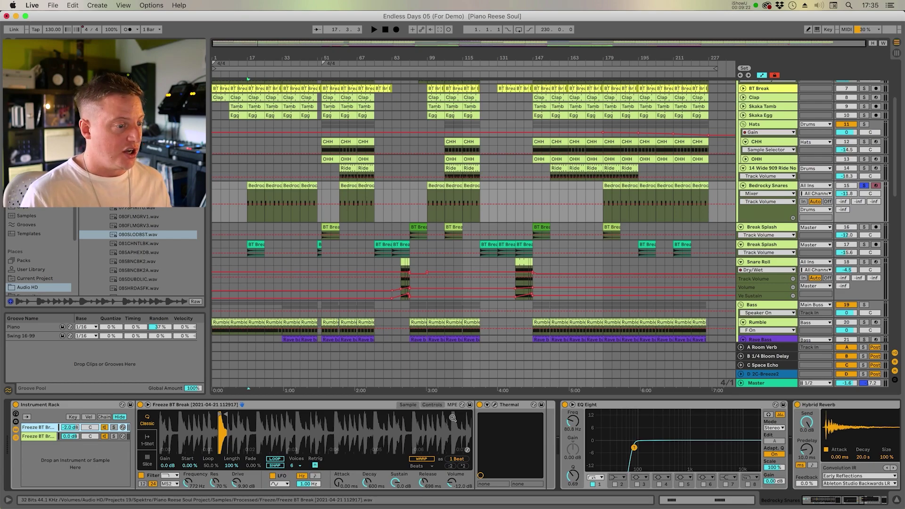
left_click(440, 406)
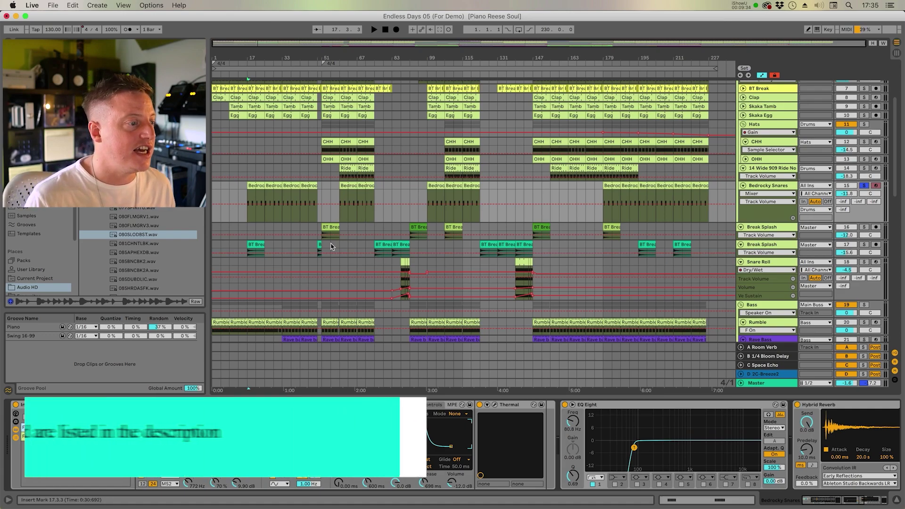
Reopen the first Bedrocky Snares clip, zoom the arrangement in on it, and play the snare rolls from bar 17.
scroll(278, 155, "down", 2)
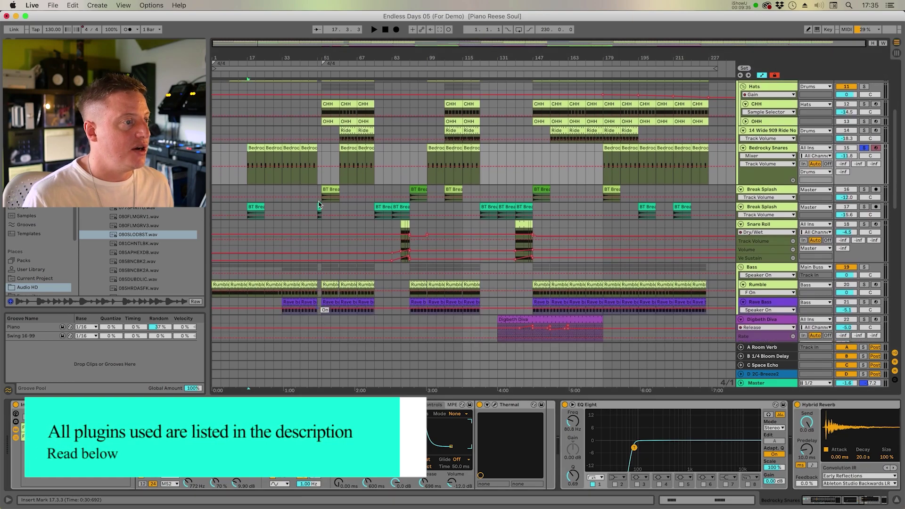
double_click(259, 146)
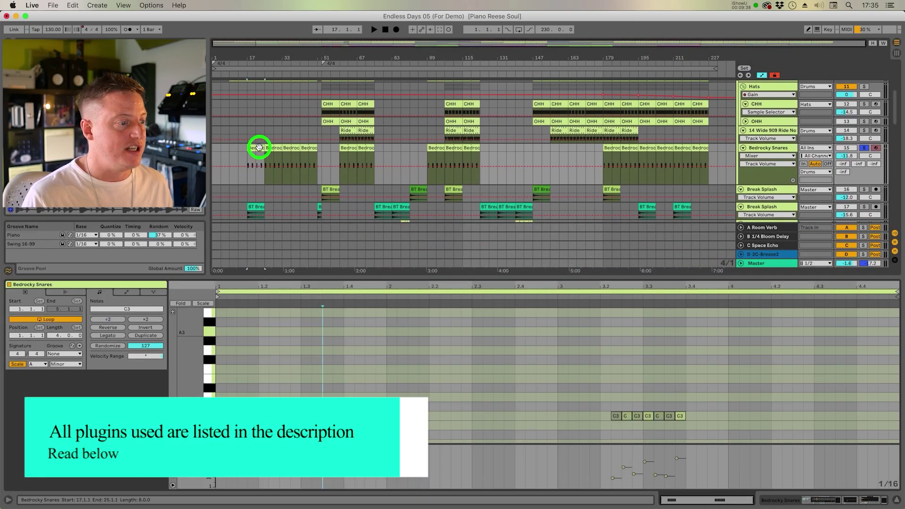
left_click_drag(243, 58, 275, 178)
left_click(265, 174)
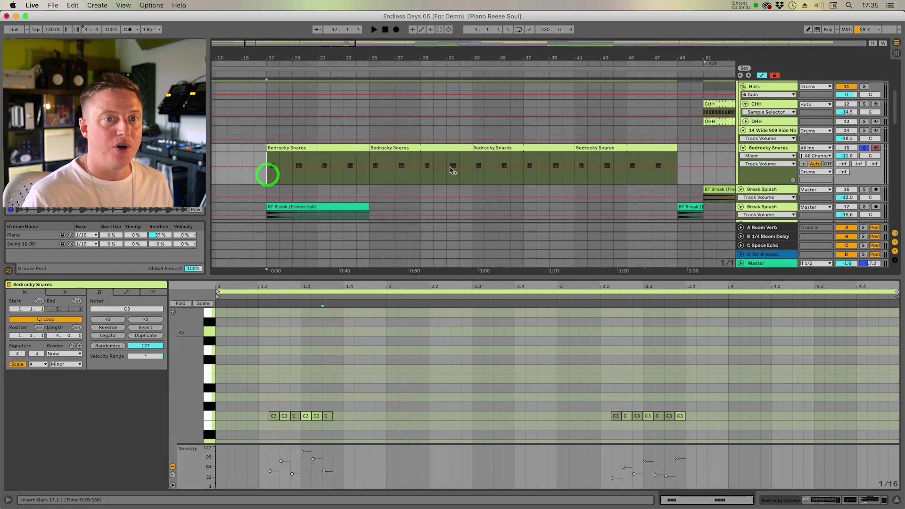
key("space")
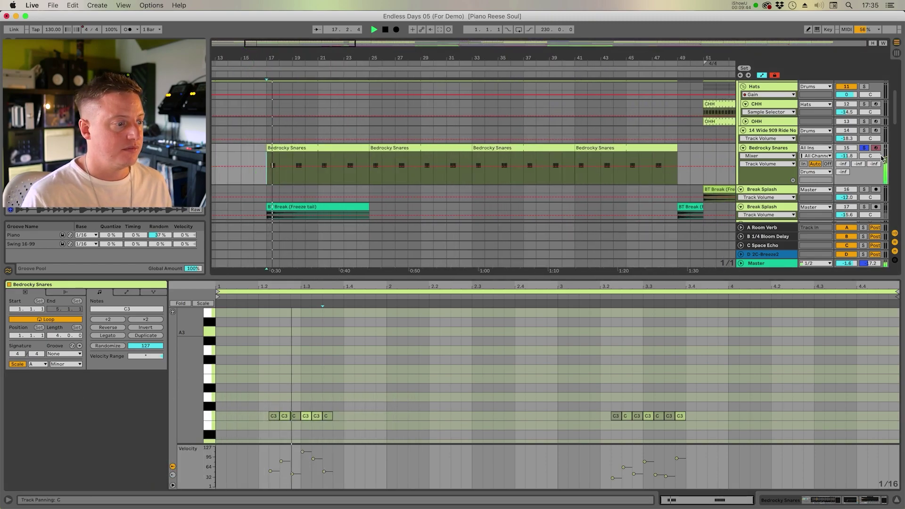
Try an equal velocity of 125 on the clip's first six C3 notes during playback, and undo the change.
left_click_drag(385, 390, 273, 418)
key("space")
key("space")
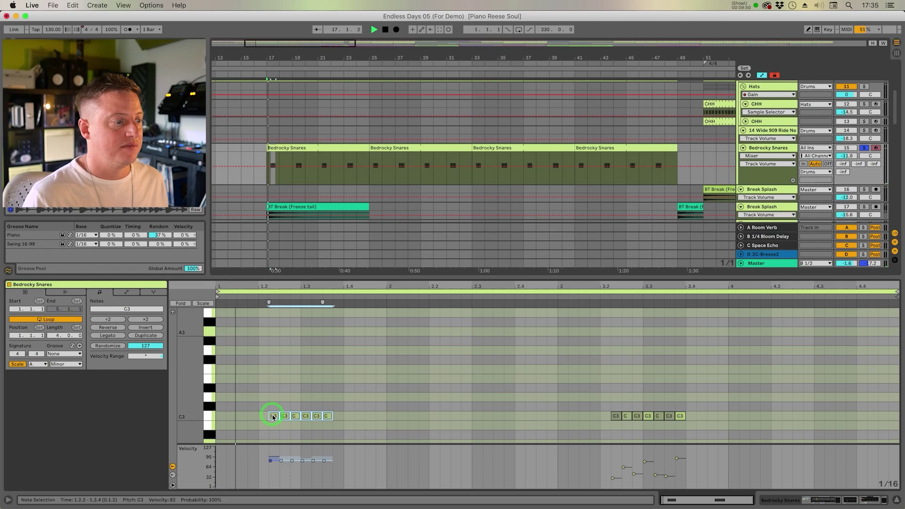
left_click_drag(273, 416, 276, 420)
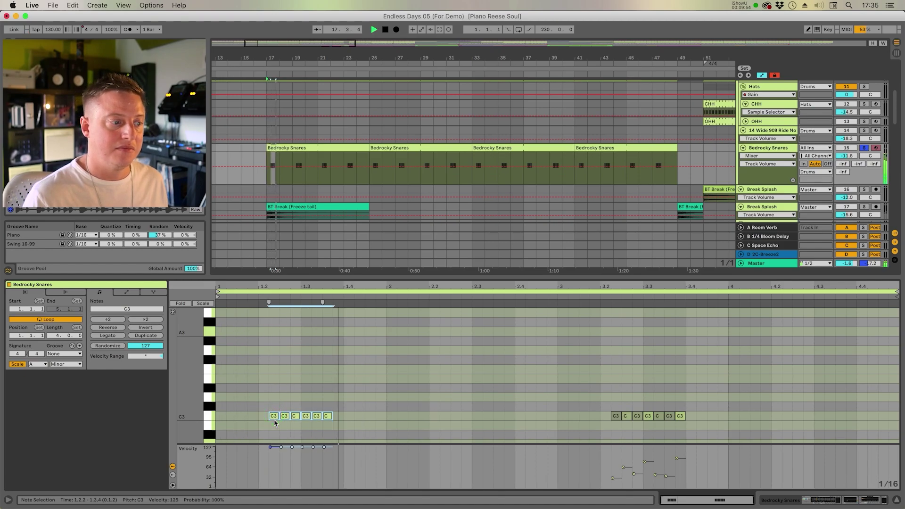
key("super+z")
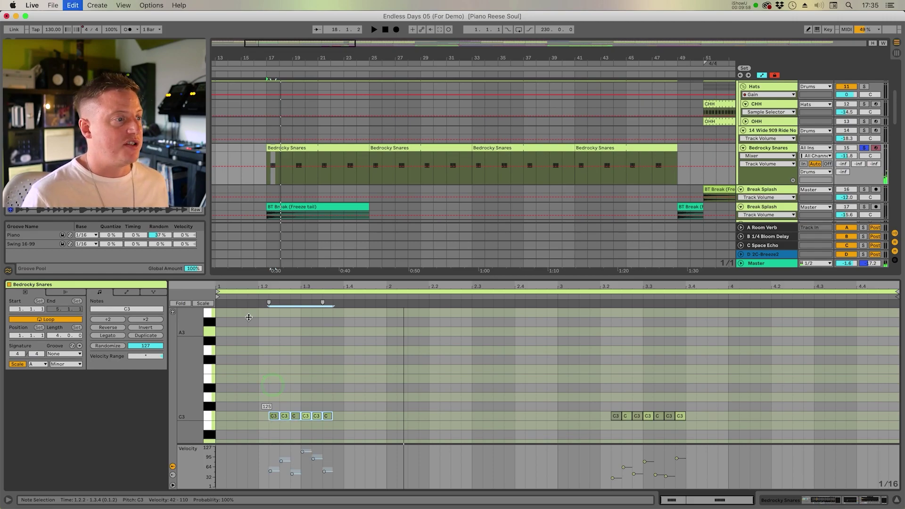
Play the Bedrocky Snares with their varied velocities from bar 17, and listen again from bar 19.
scroll(284, 203, "down", 10)
key("space")
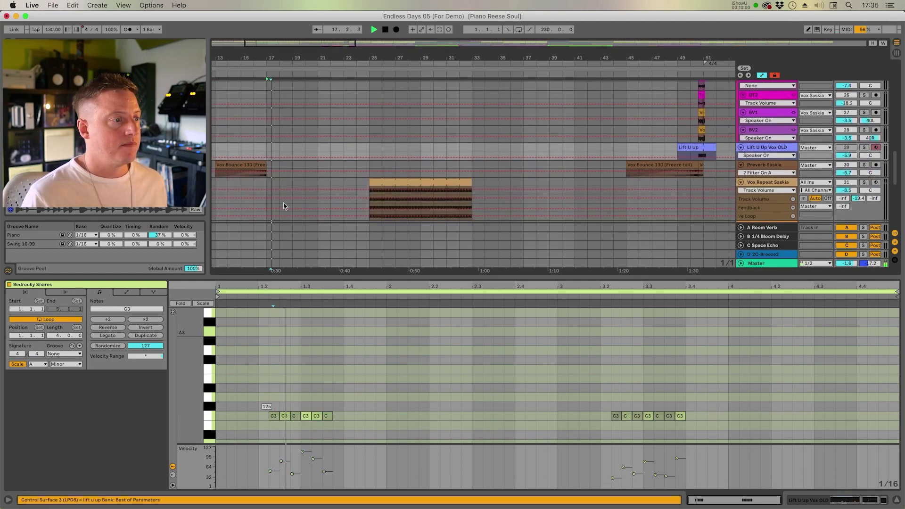
scroll(284, 206, "up", 10)
scroll(295, 219, "up", 5)
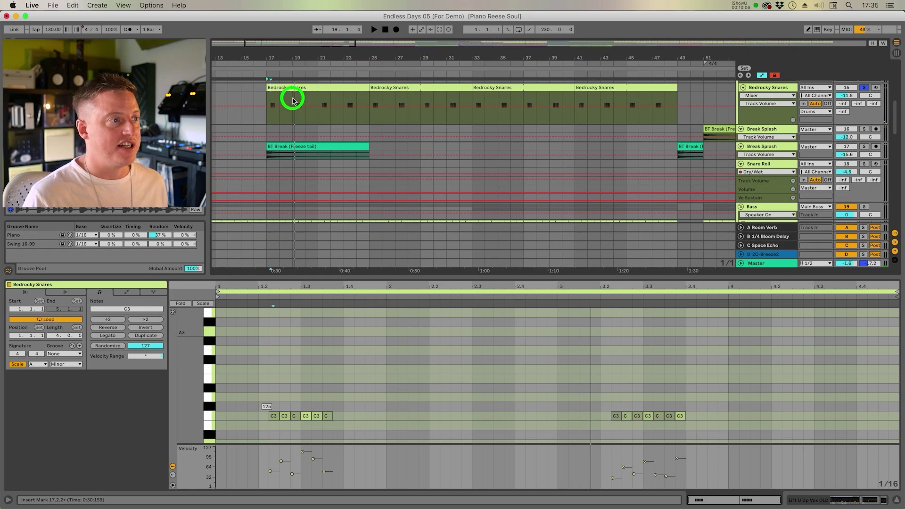
key("space")
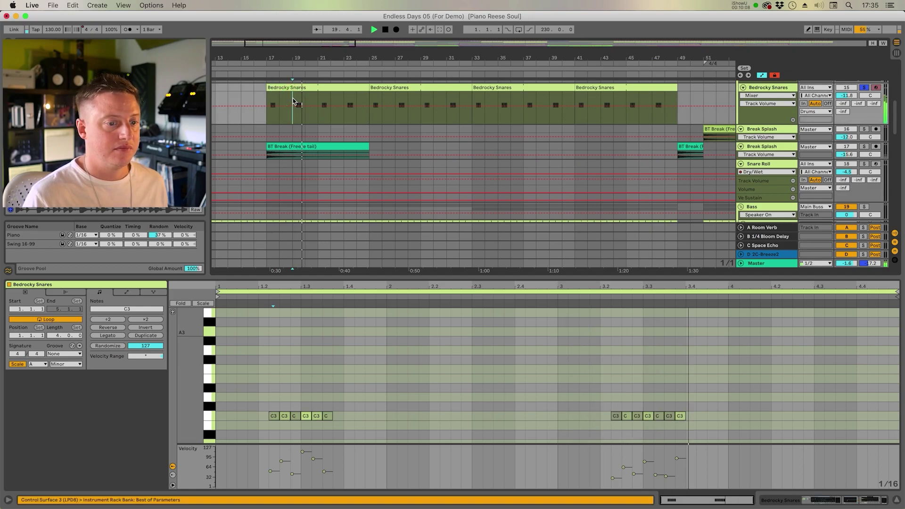
Stop playback, reduce the note editor, and open the Snare Roll clip at bar 139 to view its velocities.
key("space")
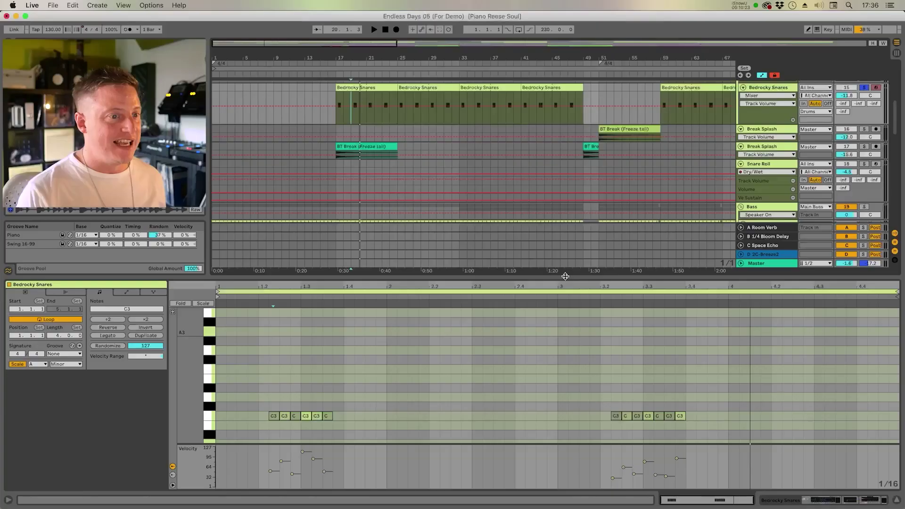
left_click(567, 446)
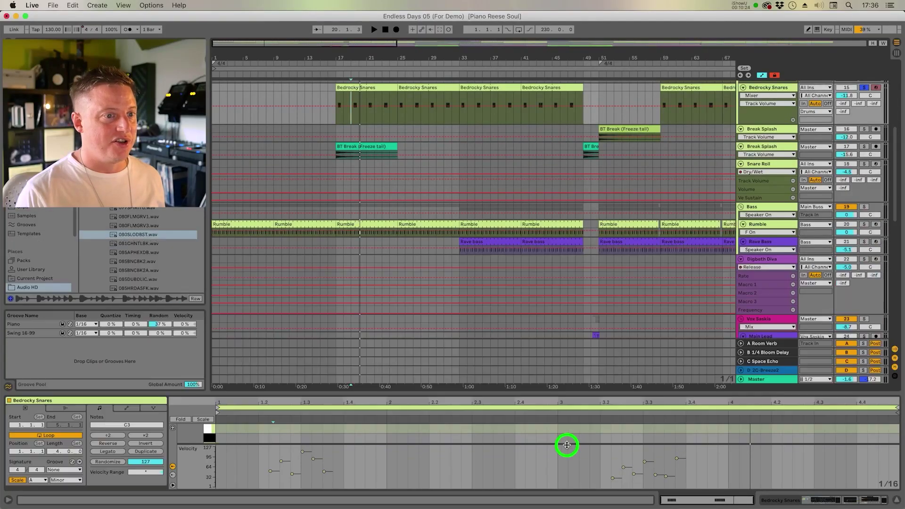
left_click_drag(610, 54, 621, 58)
scroll(482, 367, "down", 1)
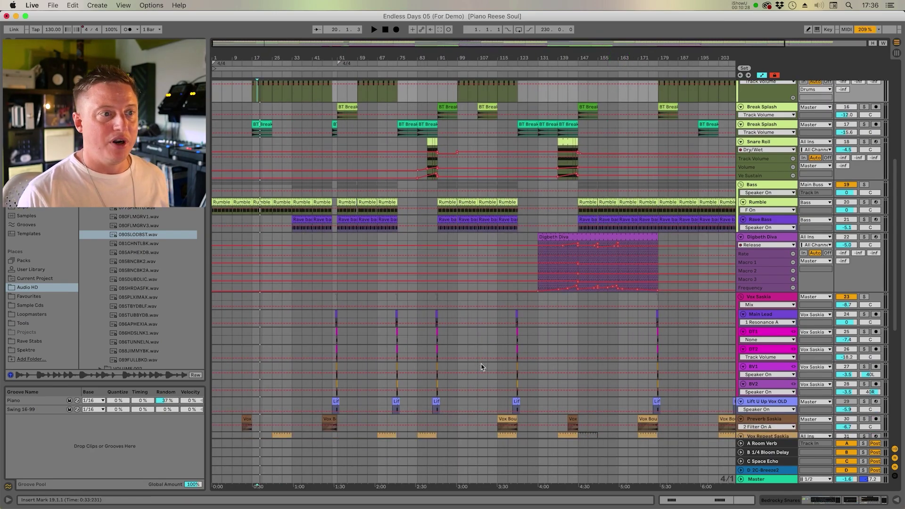
scroll(482, 367, "up", 2)
left_click_drag(572, 57, 572, 57)
left_click(493, 178)
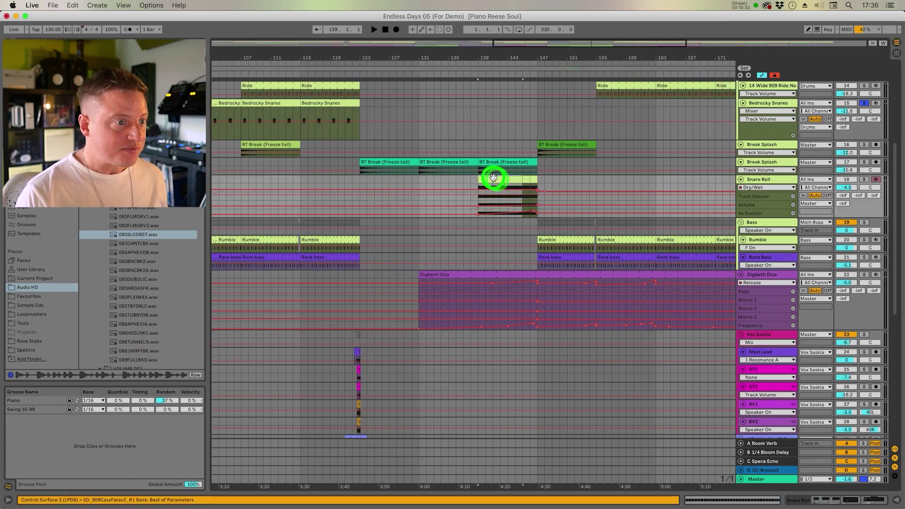
double_click(493, 178)
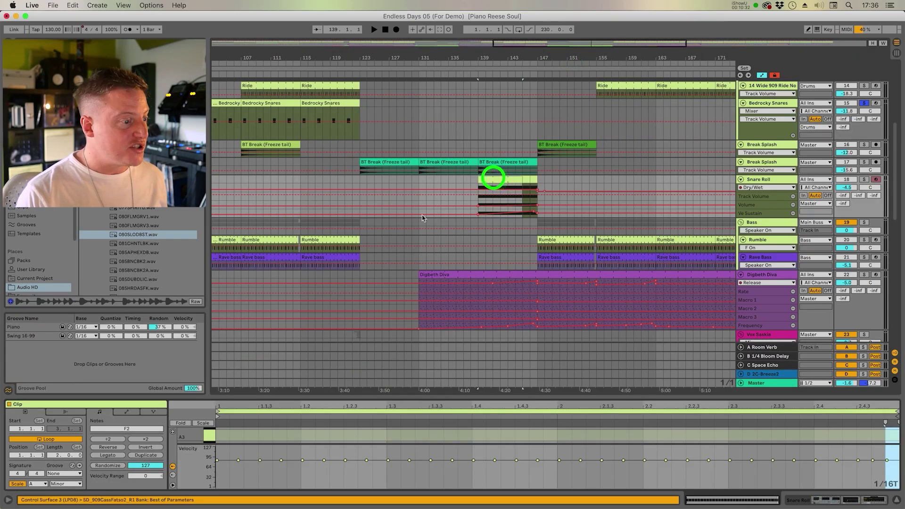
Show the Snare Roll devices, play the soloed roll from bar 139, and open its clip at bar 145 before unsoloing the track.
left_click(761, 183)
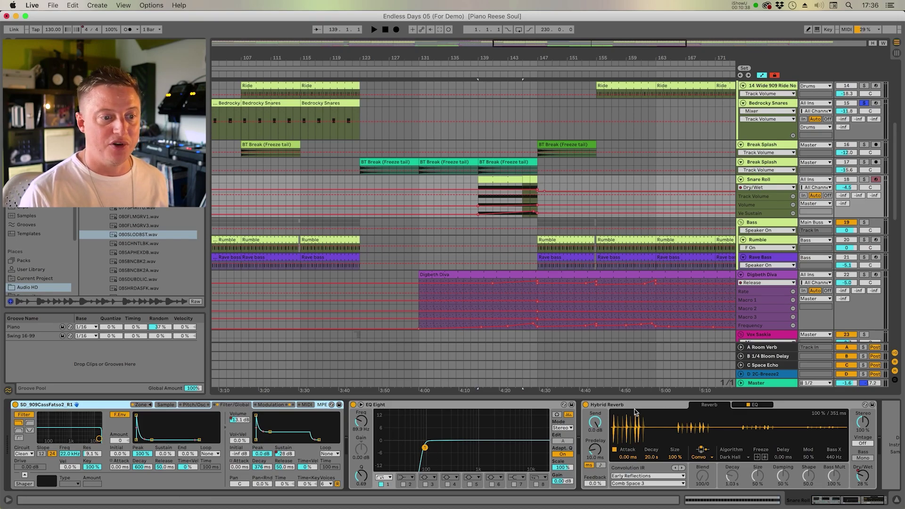
left_click(479, 185)
left_click(511, 178)
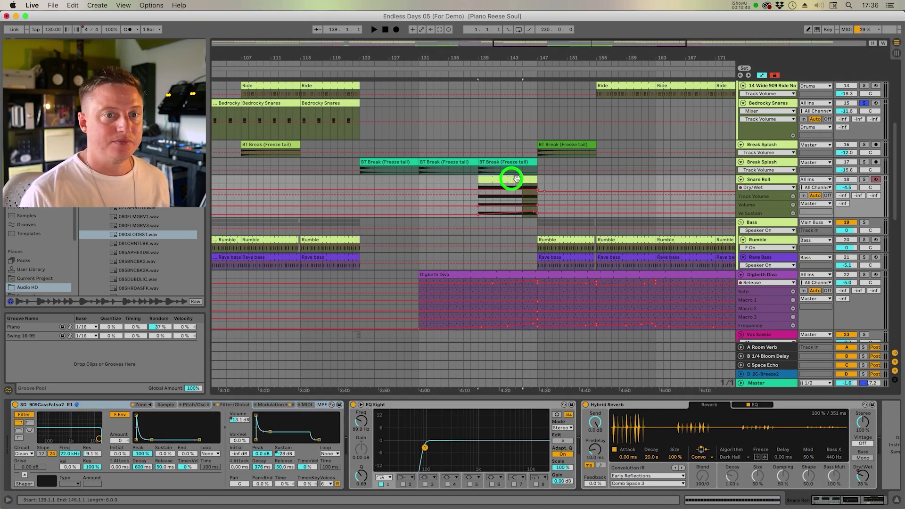
left_click(864, 180)
key("space")
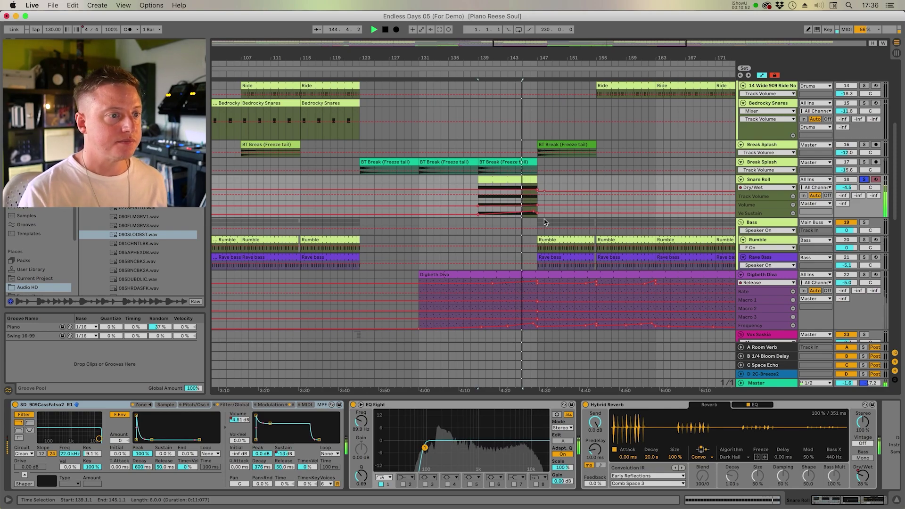
double_click(527, 180)
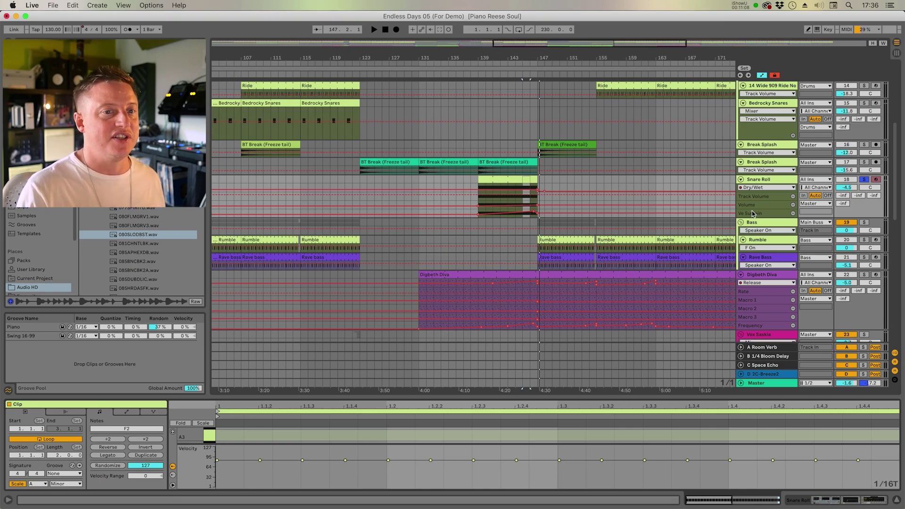
left_click(865, 181)
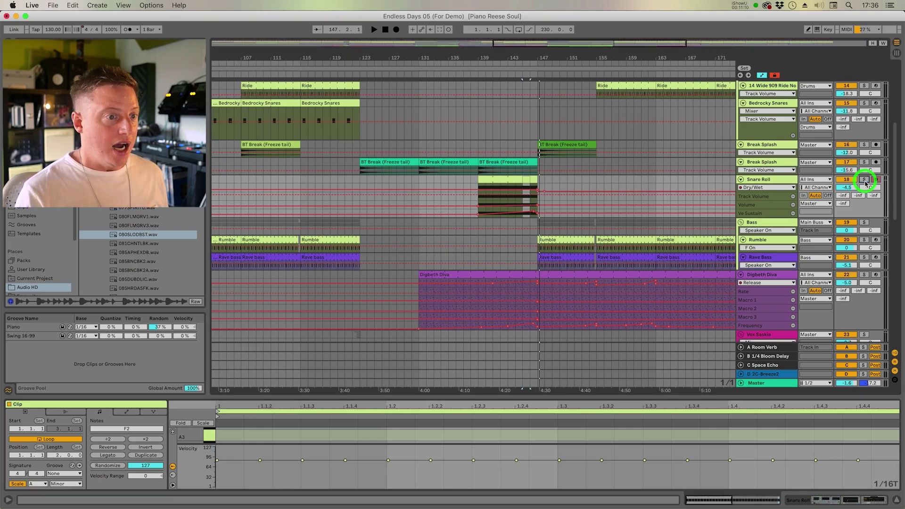
Solo Break Splash track 17, show its EQ Eight, and play the BT Break (Freeze tail) clip from bar 17.
scroll(470, 203, "up", 2)
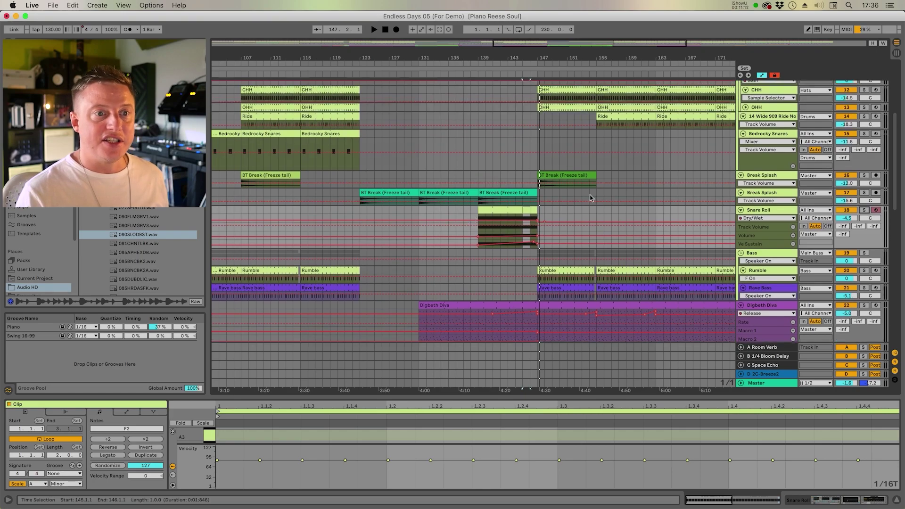
left_click(526, 56)
key("minus")
key("minus")
key("minus")
key("minus")
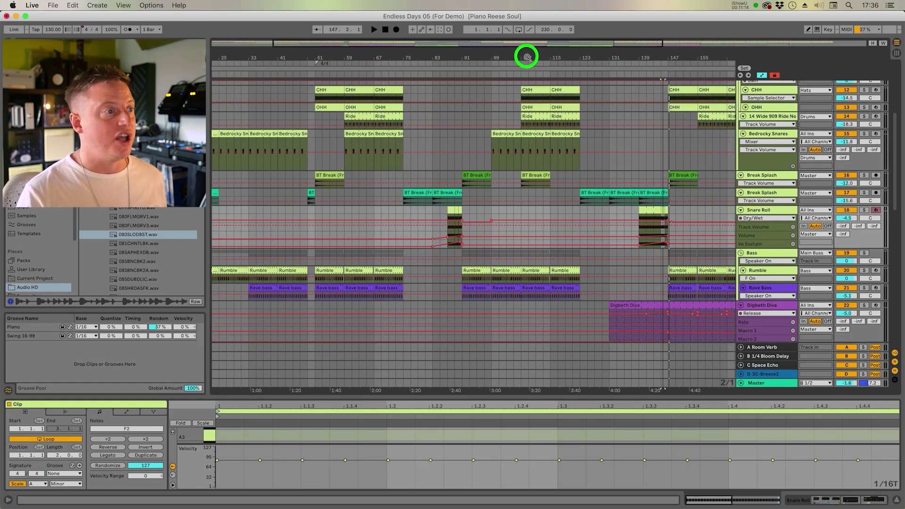
left_click(264, 193)
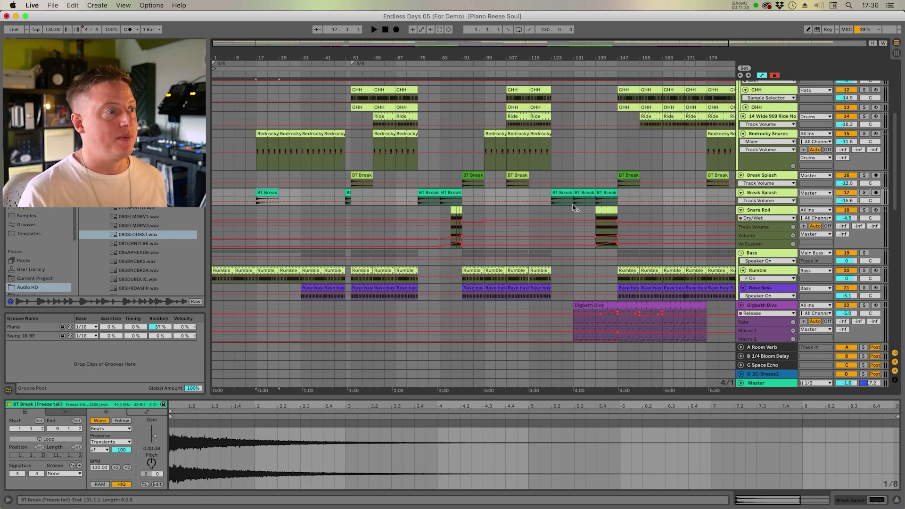
left_click(865, 193)
left_click(778, 193)
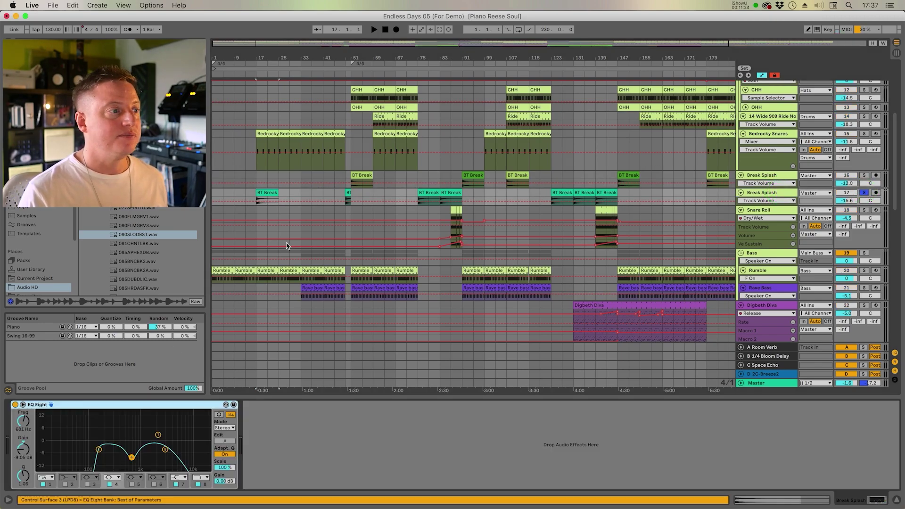
key("space")
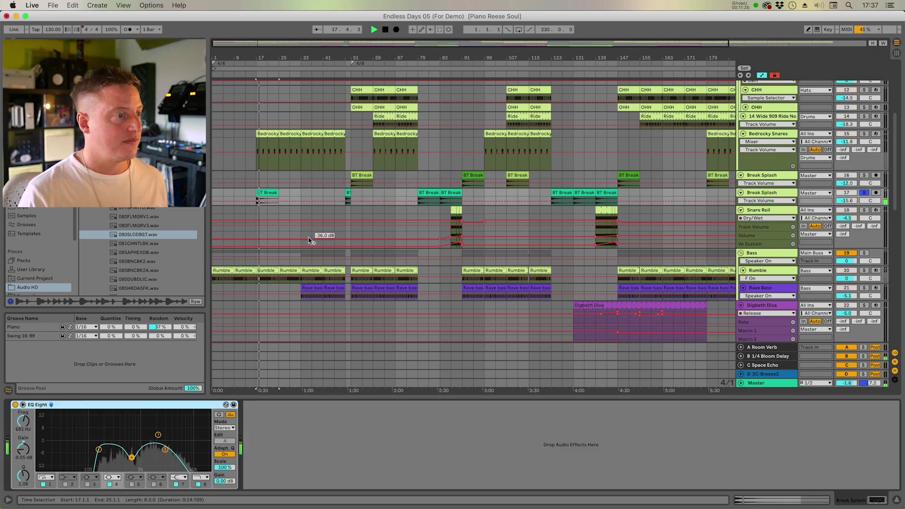
Solo and play Break Splash track 16 from bar 51, and compare the EQ Eight curves of both Break Splash tracks.
left_click(864, 193)
left_click(864, 175)
left_click(361, 174)
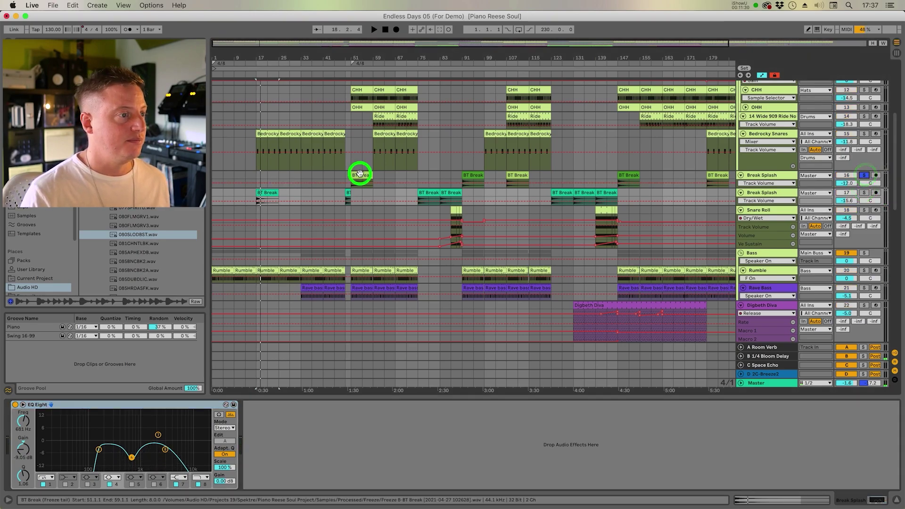
key("space")
key("space")
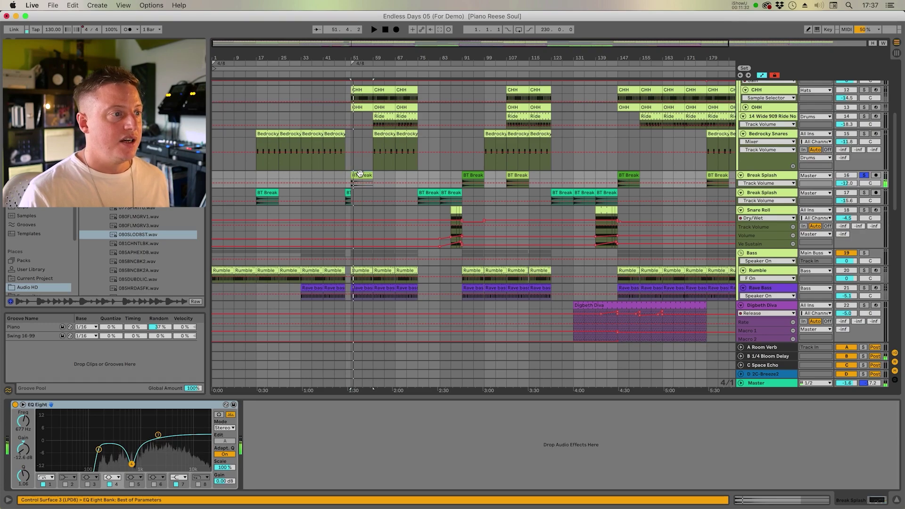
left_click(781, 176)
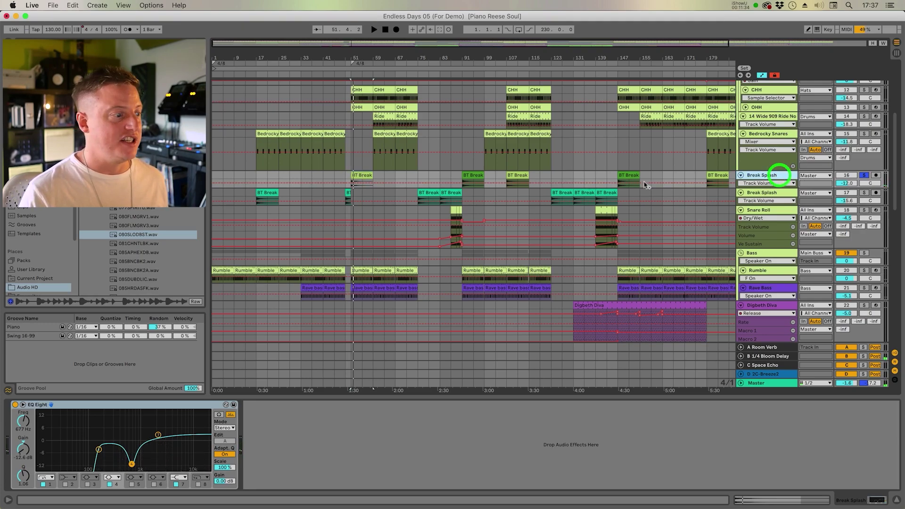
left_click(776, 193)
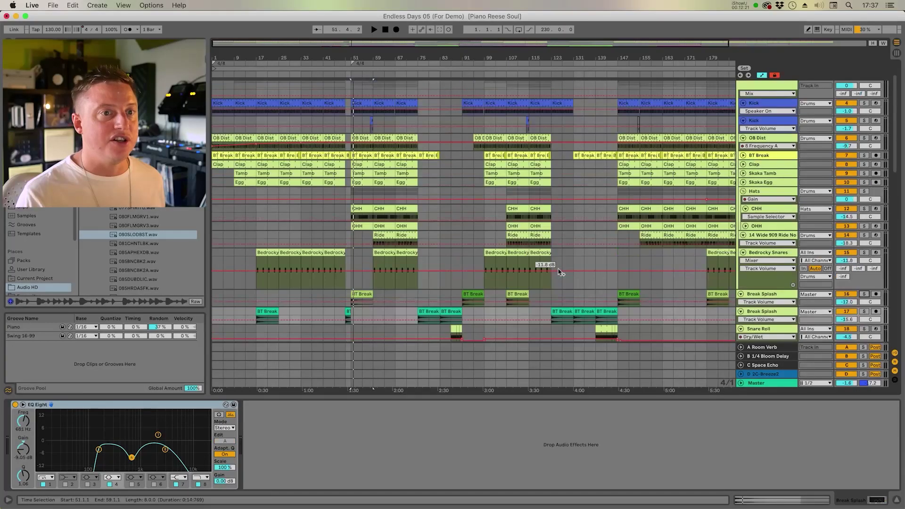
Look over the drum layers once more, and show the devices of the Rumble track in the Bass group.
scroll(559, 276, "up", 3)
scroll(560, 275, "down", 3)
scroll(560, 276, "down", 5)
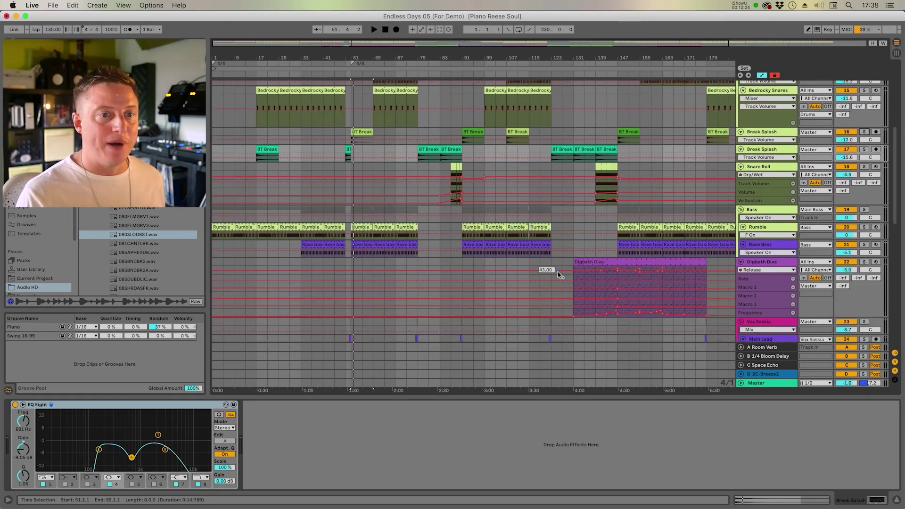
left_click(774, 188)
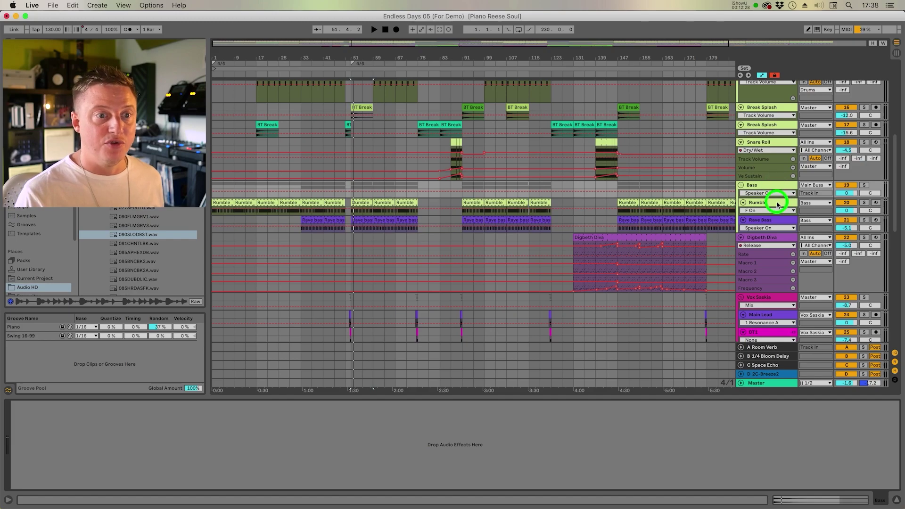
left_click(773, 203)
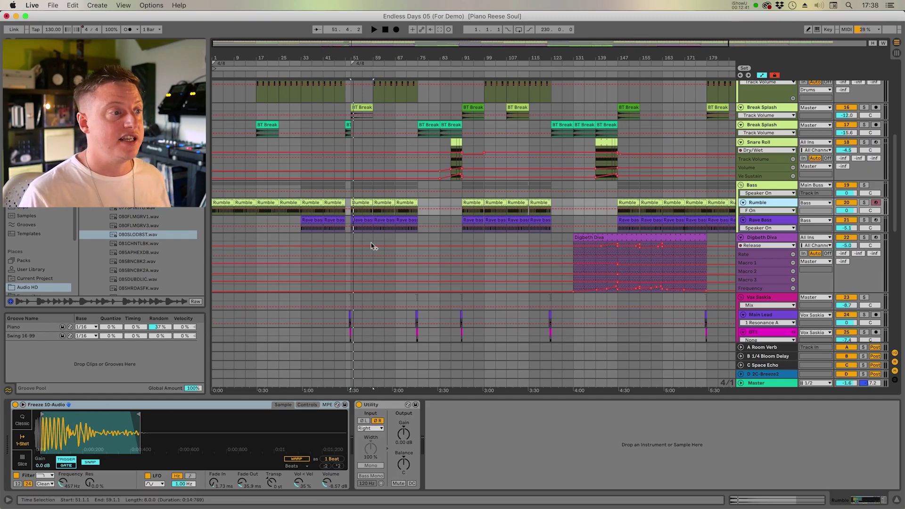
Open the Rumble clip at bar 51, enlarge its note editor, and inspect the C3 notes and their velocities.
left_click(356, 202)
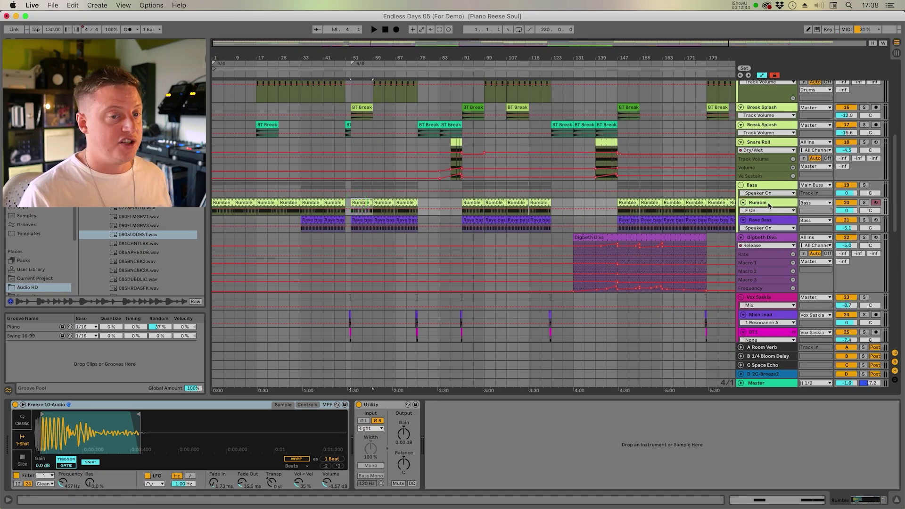
double_click(363, 203)
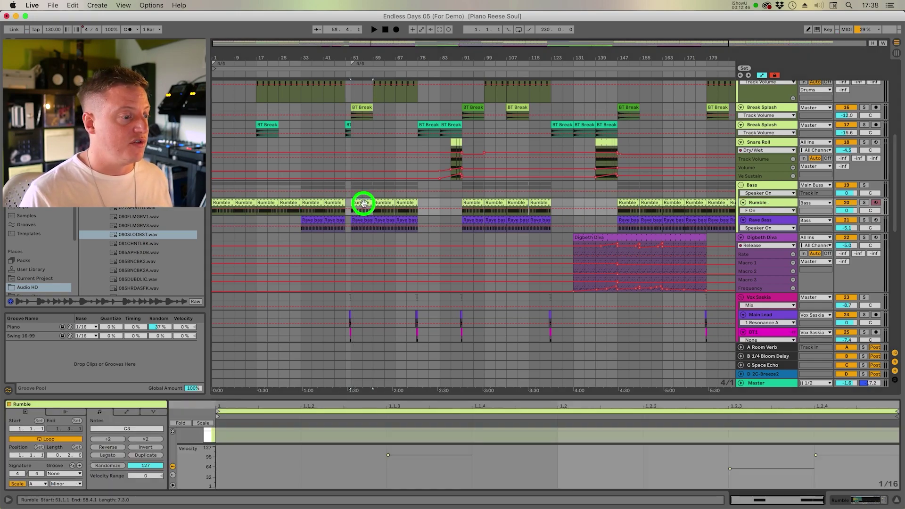
left_click_drag(548, 400, 542, 259)
scroll(582, 373, "down", 5)
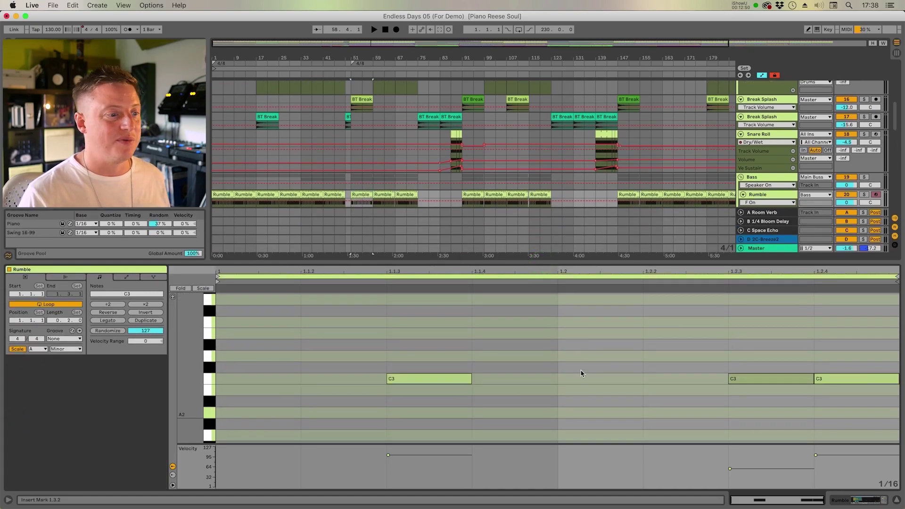
left_click(419, 378)
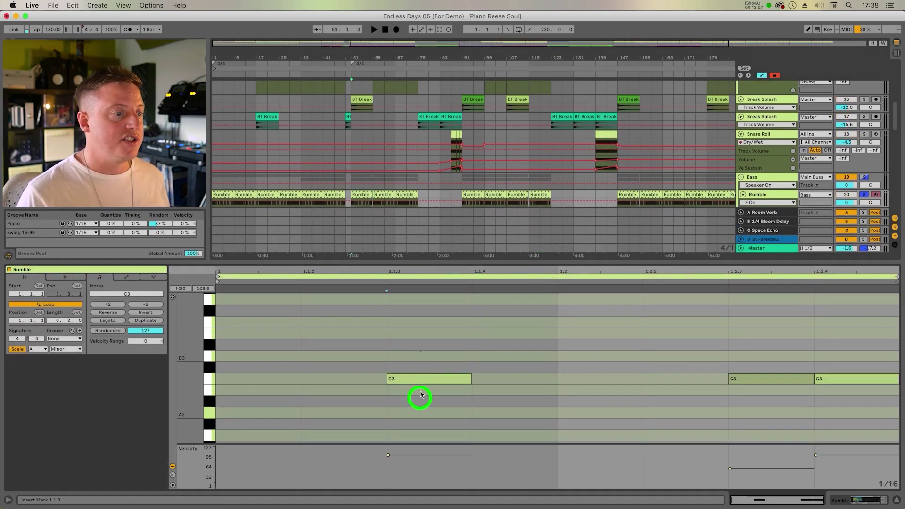
left_click(477, 364)
left_click_drag(848, 388, 804, 376)
left_click(762, 412)
left_click(764, 377)
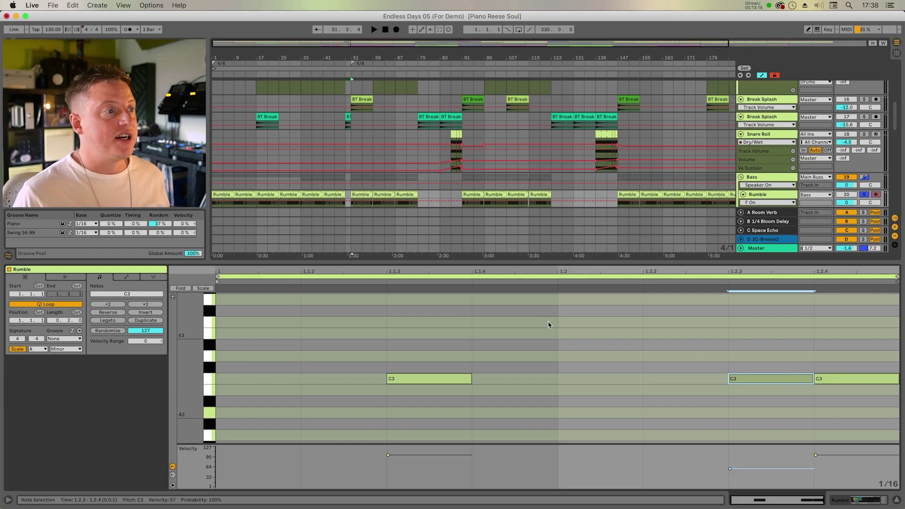
Play the soloed Rumble from bar 51, and solo the main Kick track to compare it from the same bar.
left_click(351, 188)
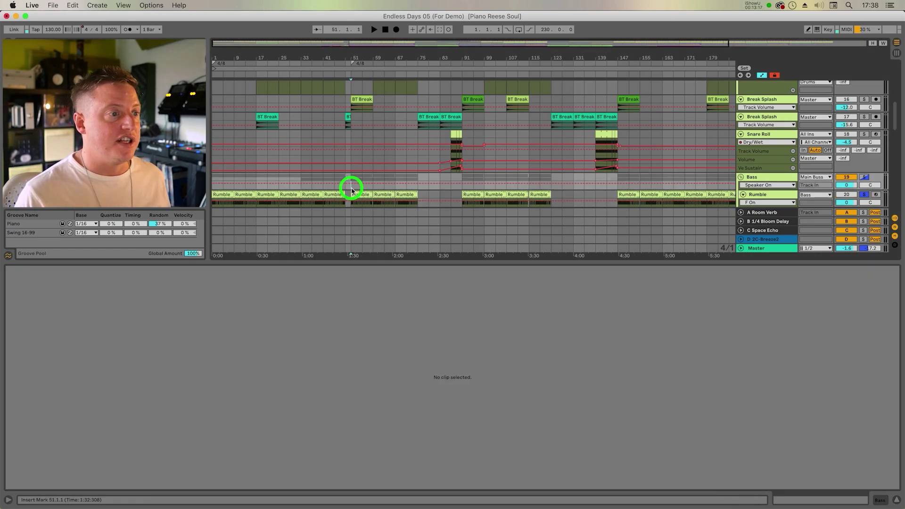
key("space")
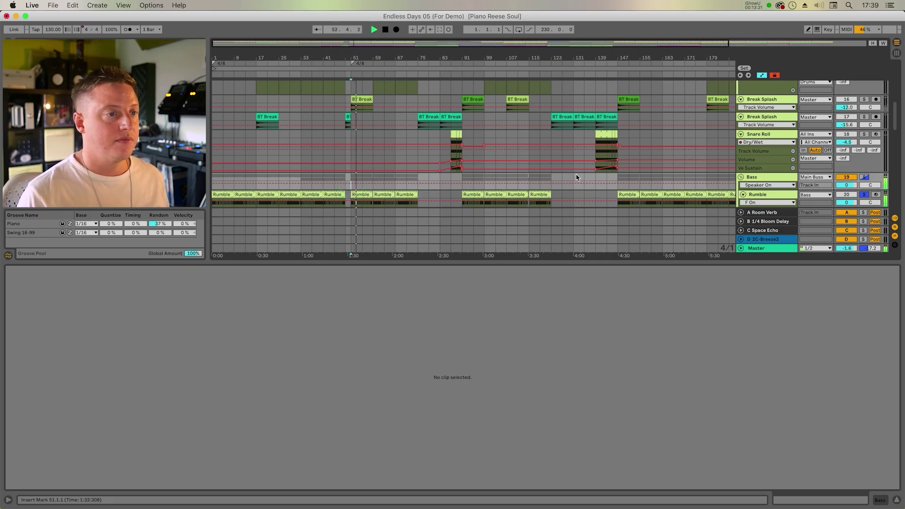
scroll(619, 144, "up", 10)
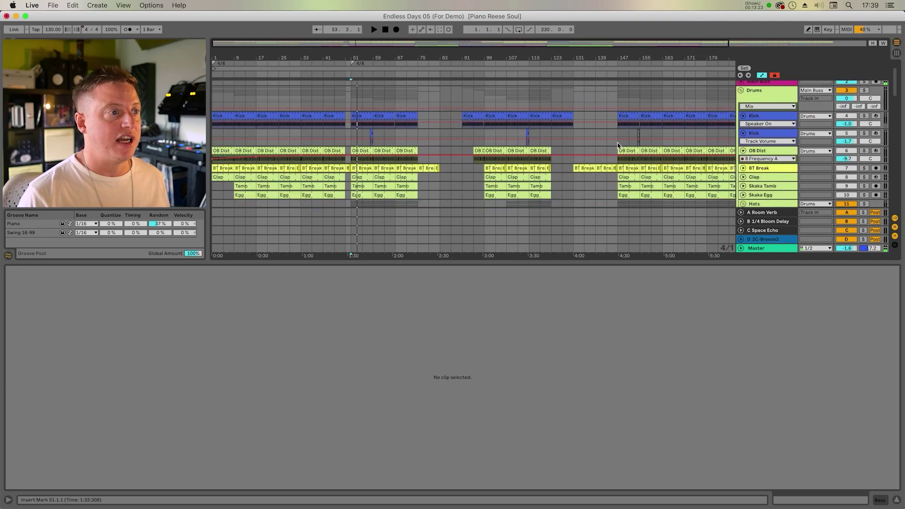
left_click(865, 117)
key("space")
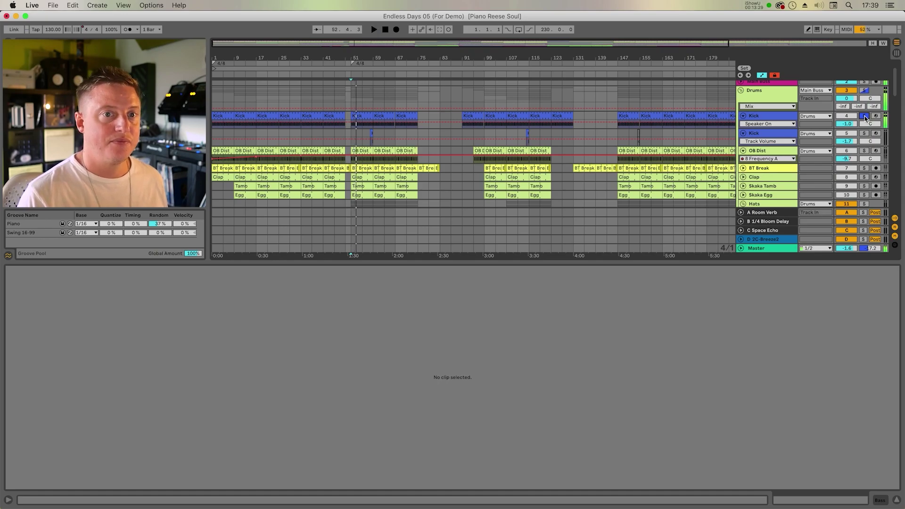
Solo the Rave Bass, show its Instrument Rack and effects, and play its clip from bar 51.
scroll(676, 158, "down", 10)
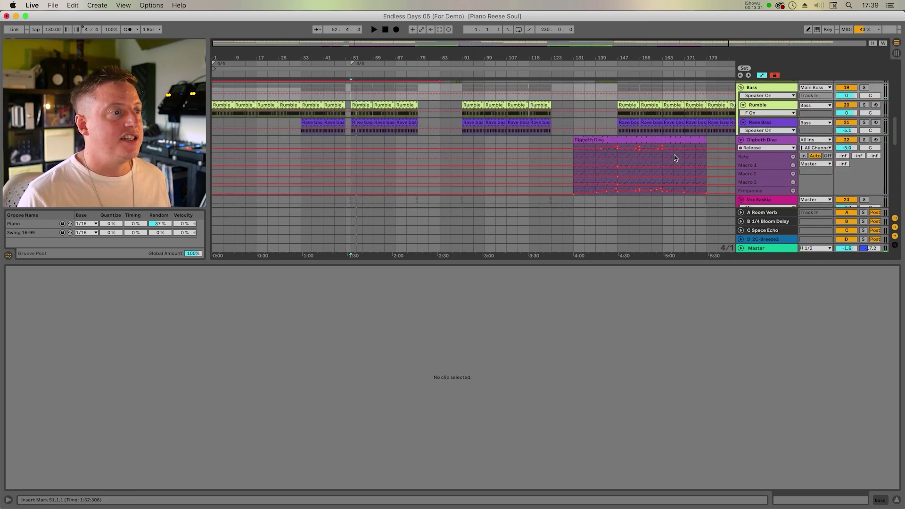
left_click(361, 125)
left_click(864, 123)
left_click(770, 122)
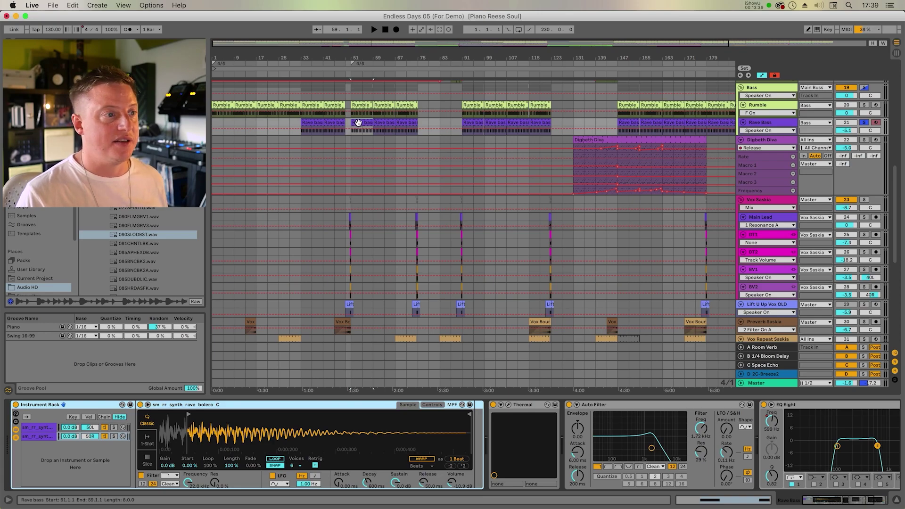
key("space")
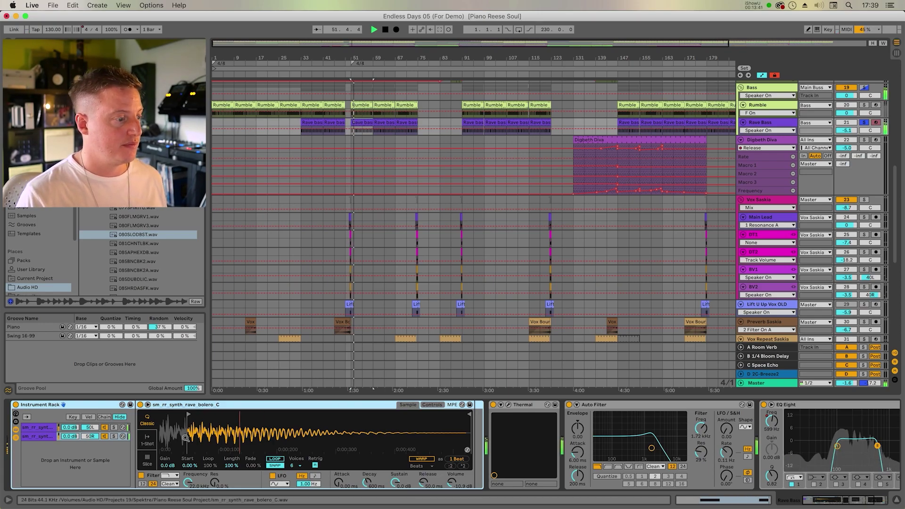
key("space")
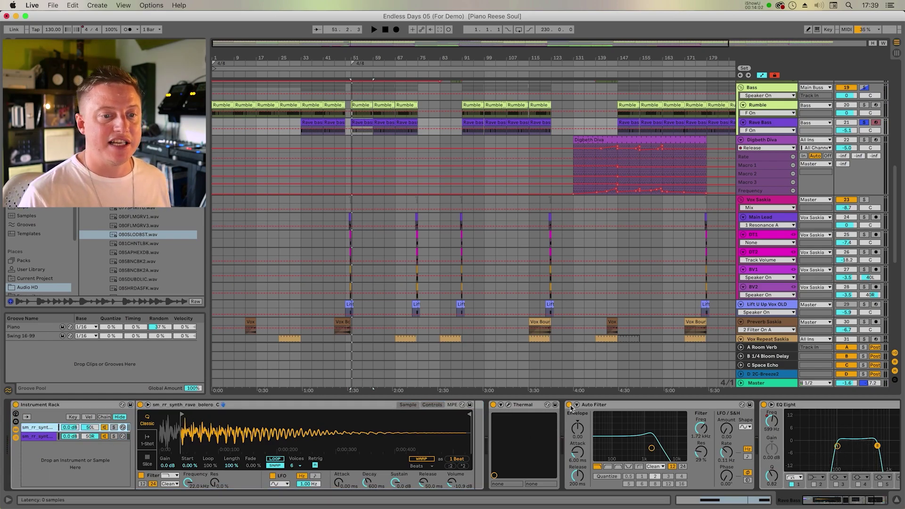
Play the Rave Bass with its Auto Filter and EQ Eight bypassed for comparison, and switch both effects back on.
left_click(570, 405)
key("space")
left_click(763, 405)
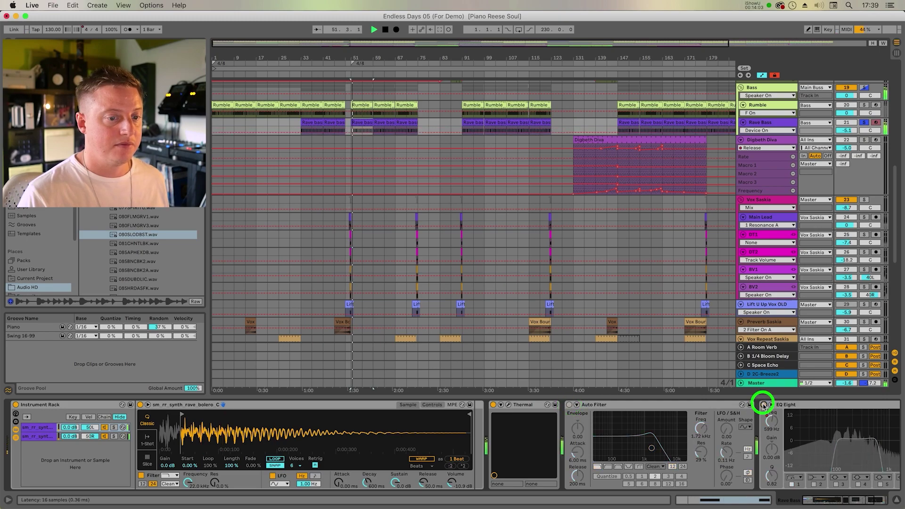
key("space")
left_click(764, 405)
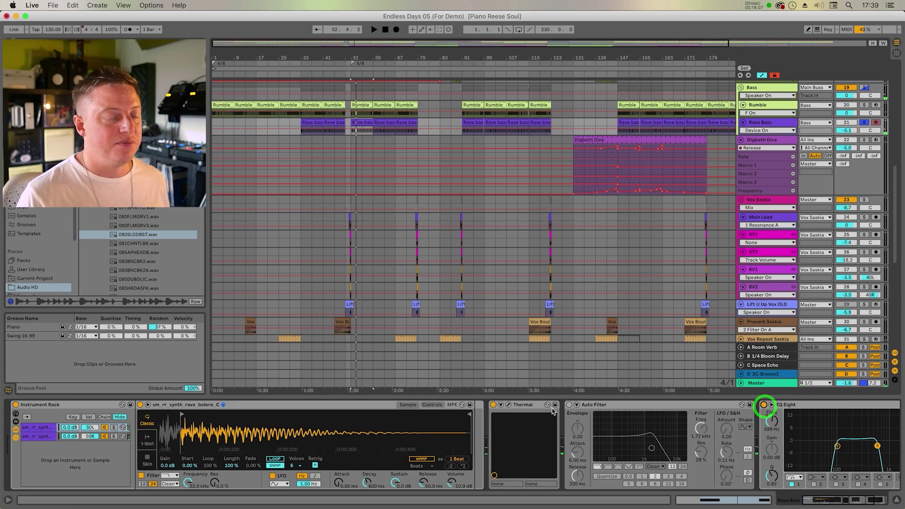
left_click(570, 405)
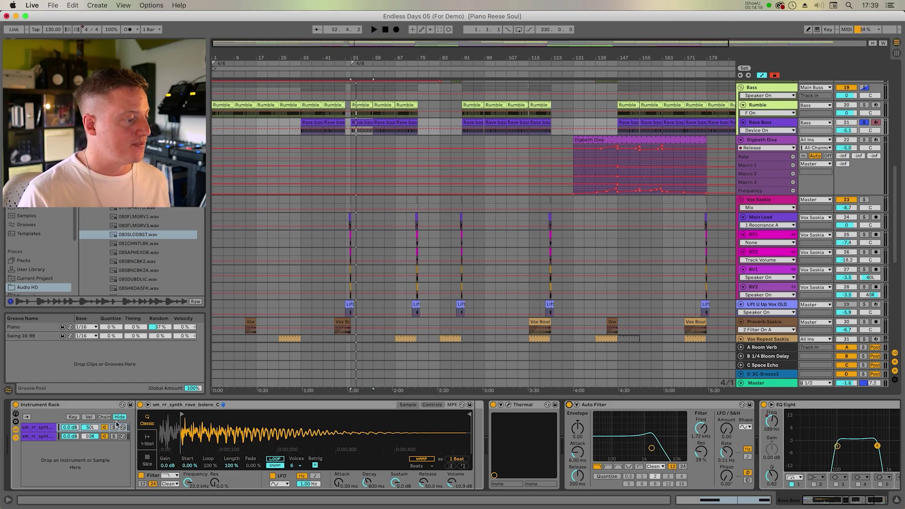
Examine the two sampler chains in the Rave Bass Instrument Rack, and look along its effects as far as Hybrid Reverb.
left_click(37, 428)
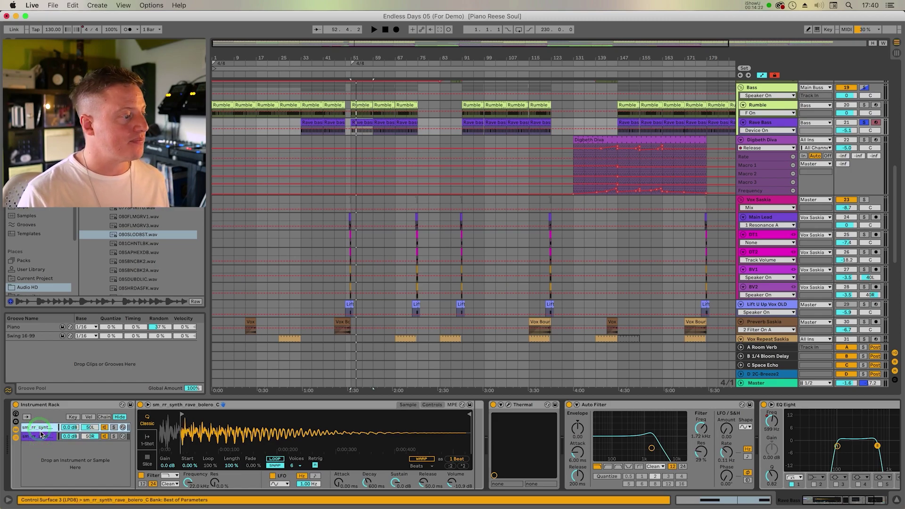
left_click(48, 428)
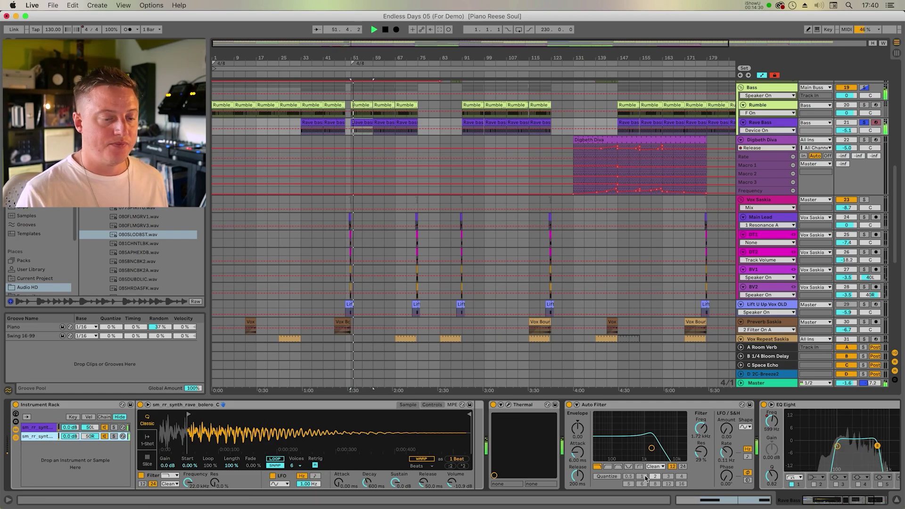
left_click(854, 500)
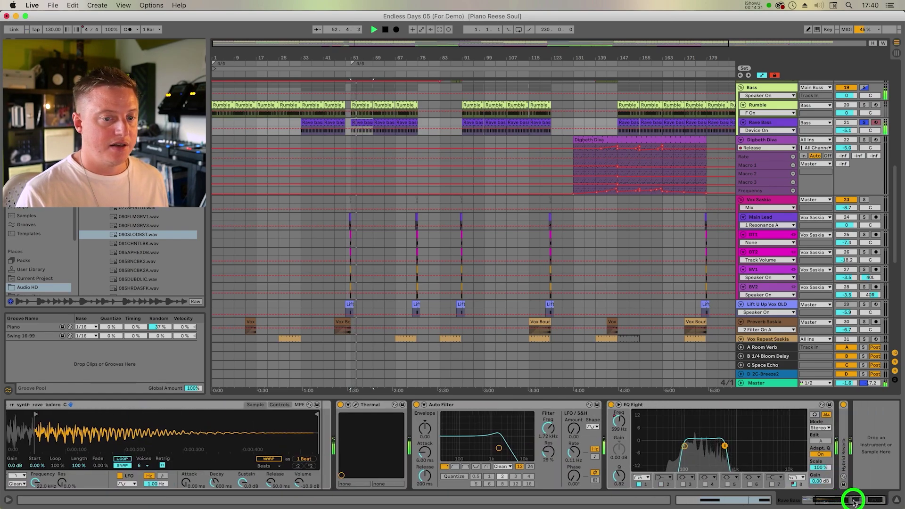
left_click_drag(855, 501, 824, 499)
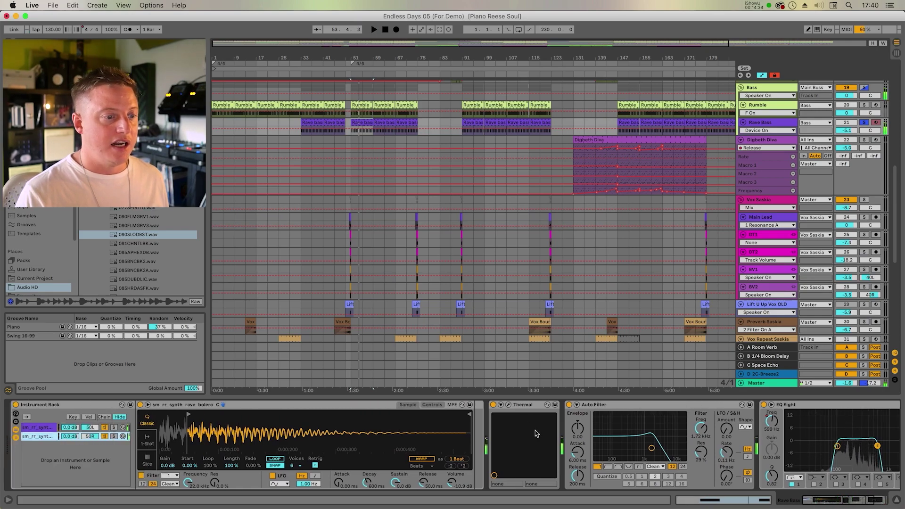
View the Thermal plug-in on the Rave Bass, close its window, and compare the playing sound with Thermal off and on.
left_click(509, 406)
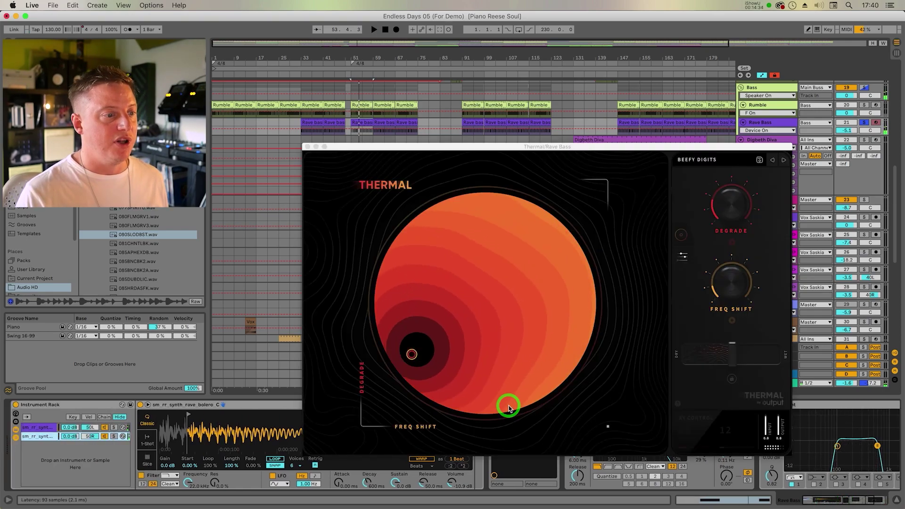
key("space")
left_click(307, 147)
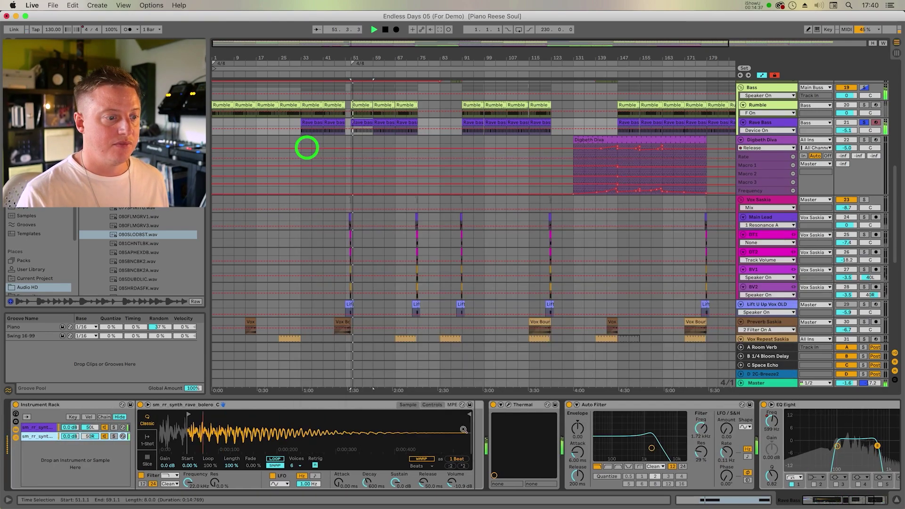
left_click(493, 405)
left_click(494, 405)
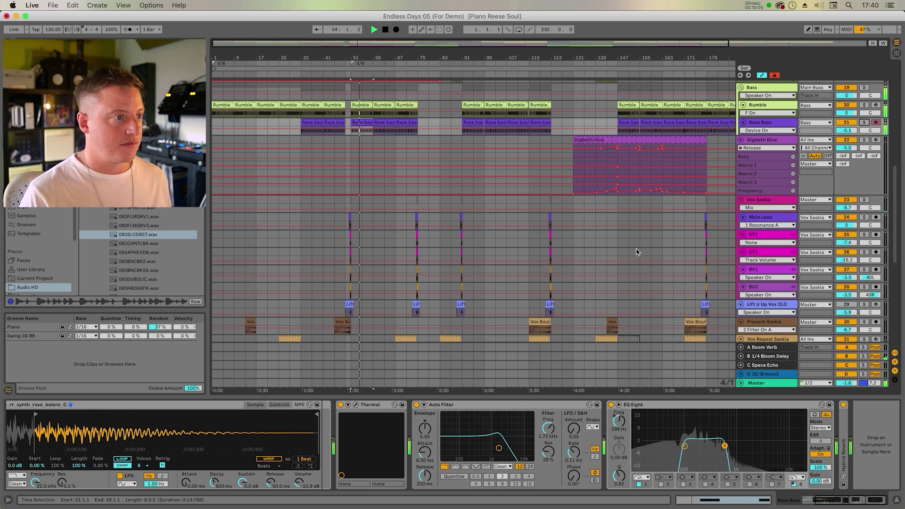
Stop playback, open the Piano Sparse clip at bar 75, and enlarge its note editor so the full note range fits.
key("space")
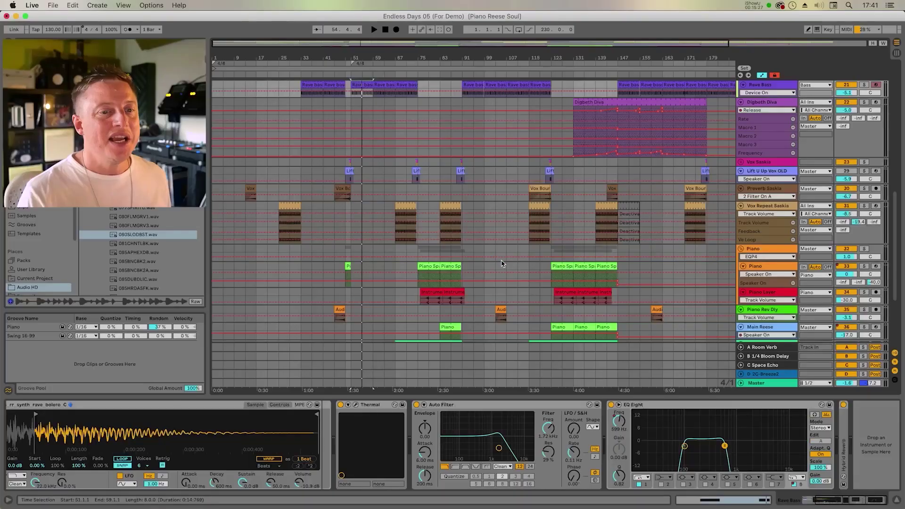
scroll(503, 264, "down", 3)
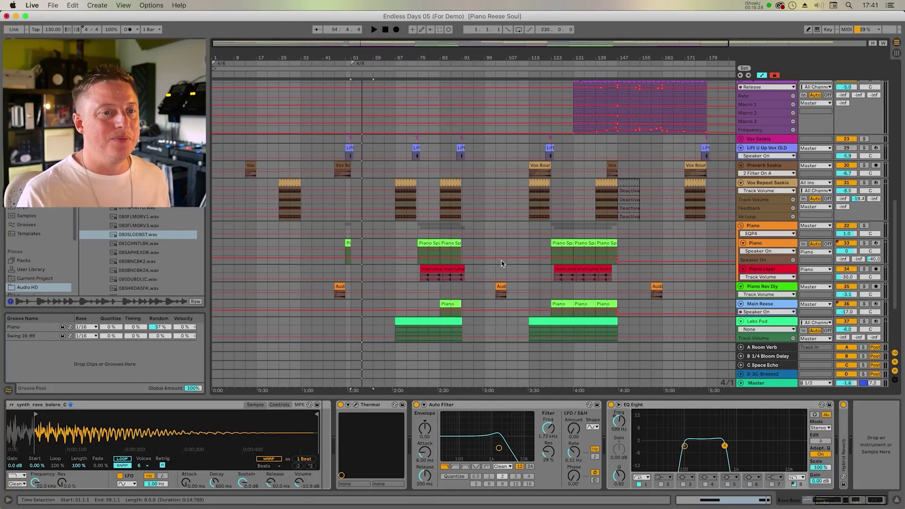
left_click(771, 211)
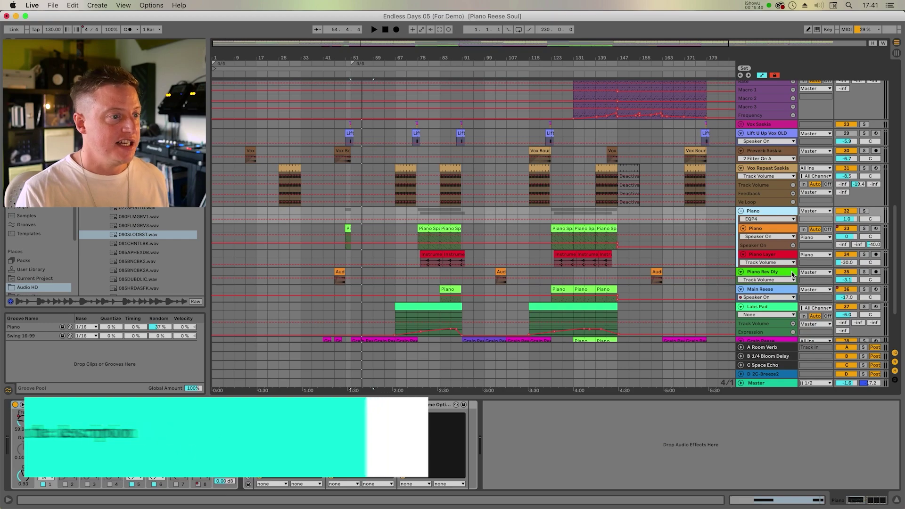
double_click(430, 228)
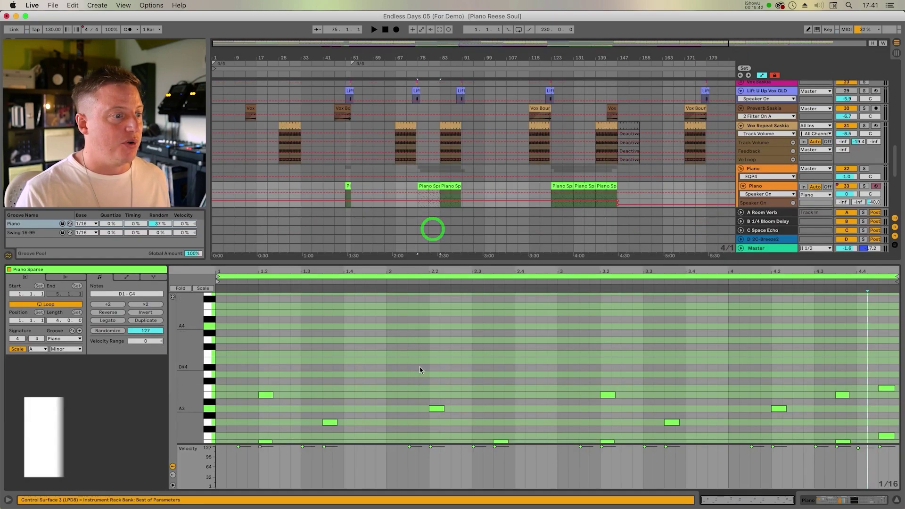
scroll(419, 372, "down", 5)
left_click_drag(381, 266, 384, 207)
scroll(348, 388, "down", 3)
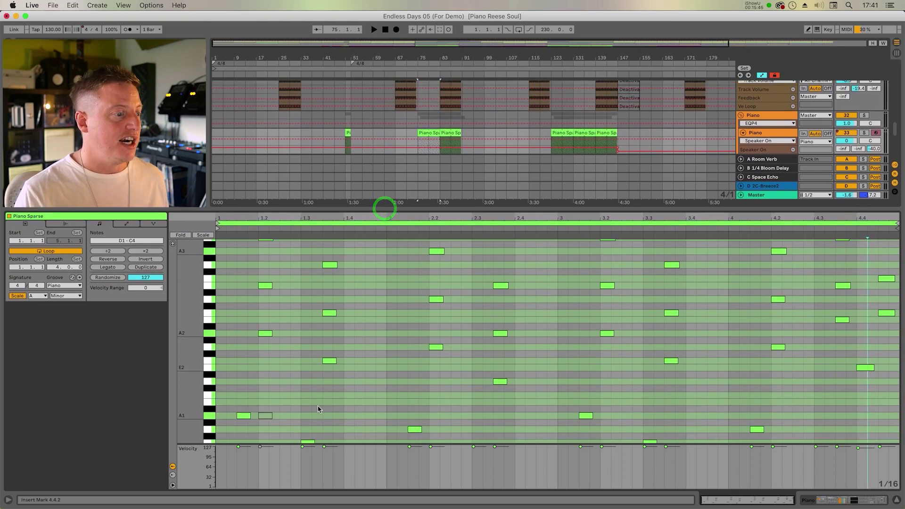
left_click_drag(191, 348, 195, 348)
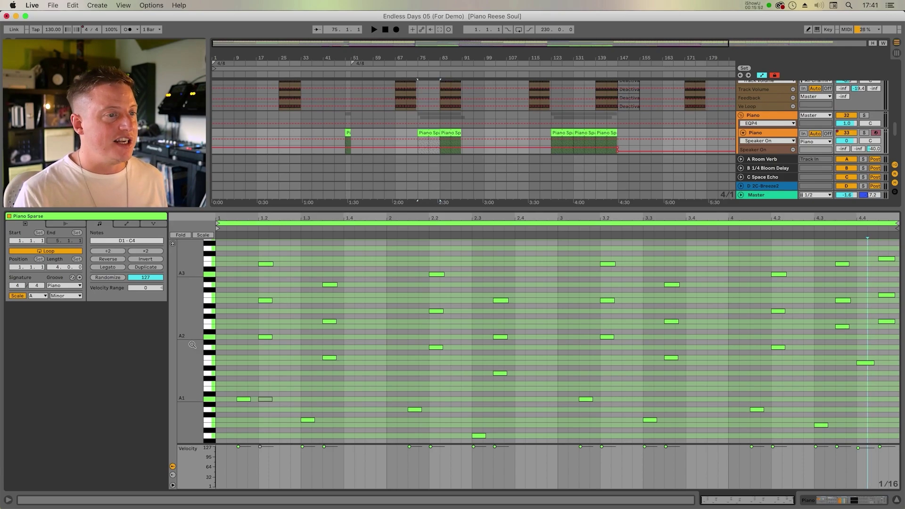
Solo and play the Piano track, and examine the opening chords and low bass notes of the Piano Sparse clip.
left_click(865, 134)
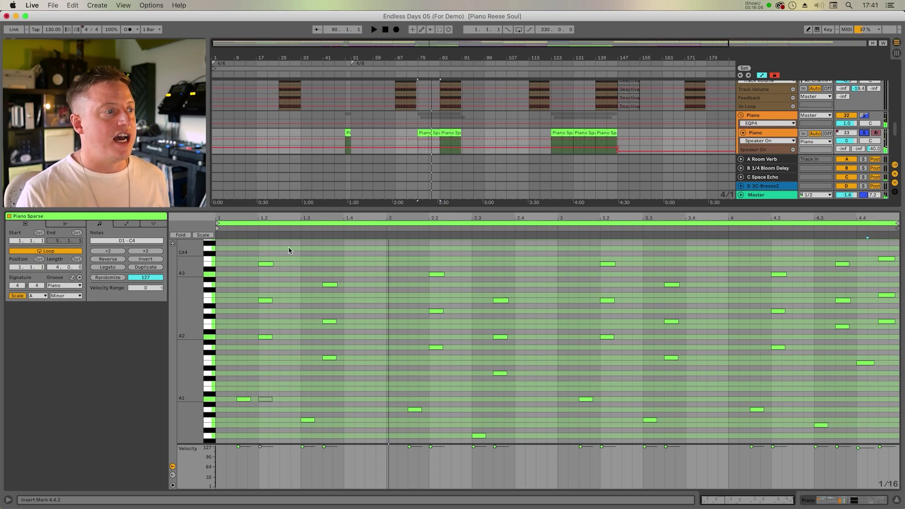
key("space")
left_click(262, 360)
left_click_drag(333, 279, 334, 406)
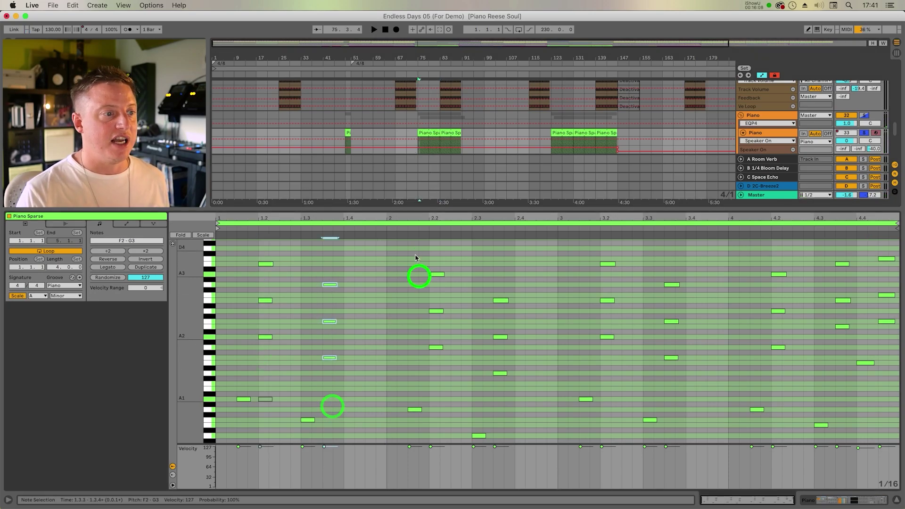
left_click(383, 359)
left_click(245, 400)
left_click(267, 337)
left_click(331, 359)
left_click(304, 420)
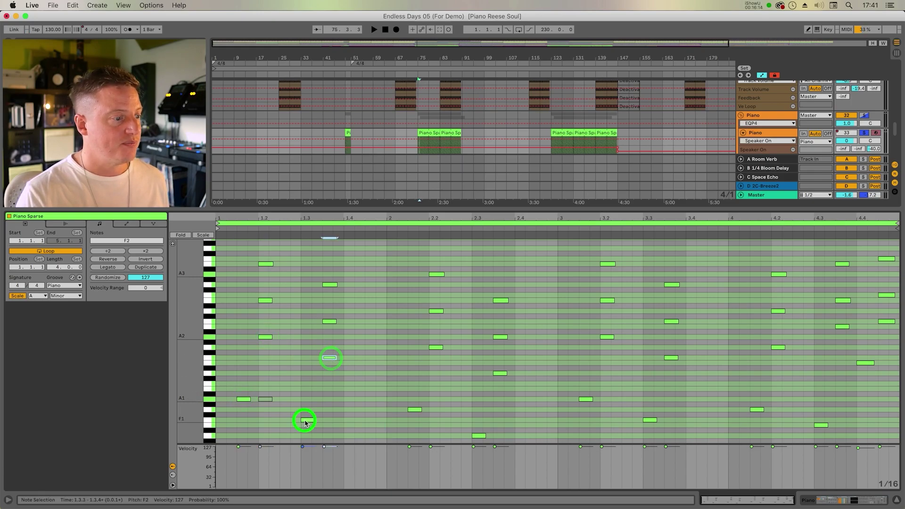
Show the Piano track's Instrument Rack, and select its Grand Piano chain to view the devices inside.
left_click(543, 144)
scroll(519, 118, "down", 2)
left_click(764, 100)
left_click(47, 454)
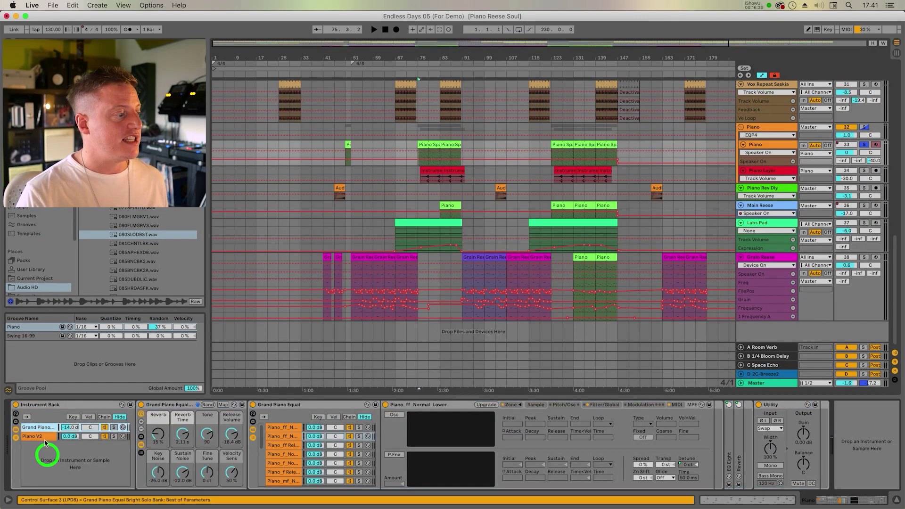
left_click(36, 432)
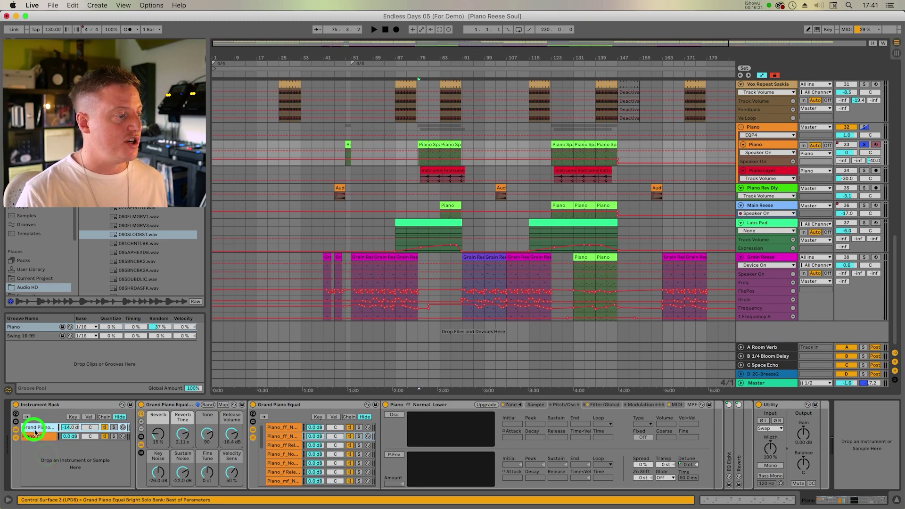
Play the Piano from bar 75 with only the Grand Piano chain soloed, and release the chain's solo.
key("space")
left_click(114, 427)
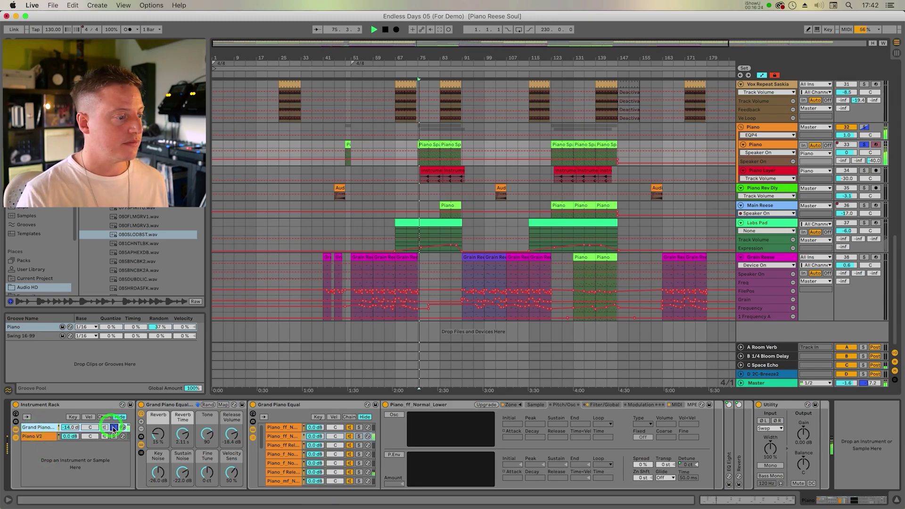
left_click(114, 428)
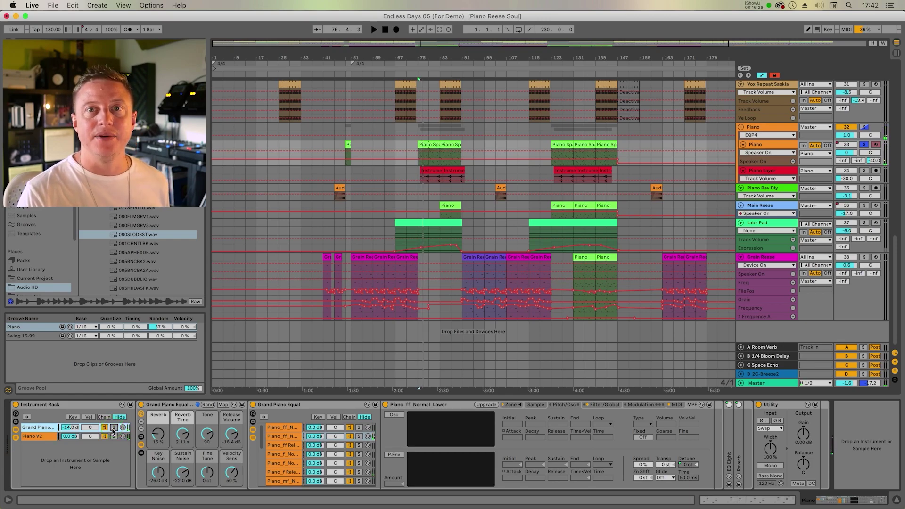
Solo the Piano V2 chain, open its plug-in window to look over the American Init preset, and close the window.
left_click(113, 437)
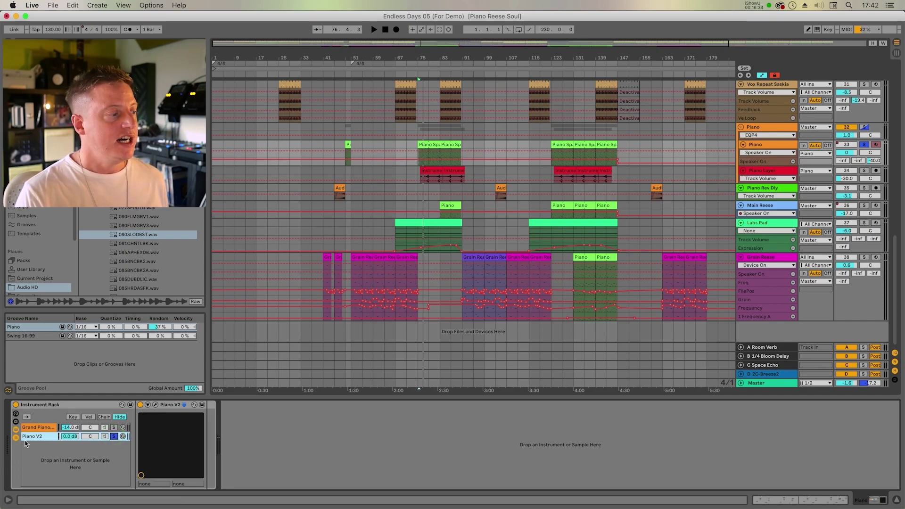
left_click(167, 404)
left_click(42, 438)
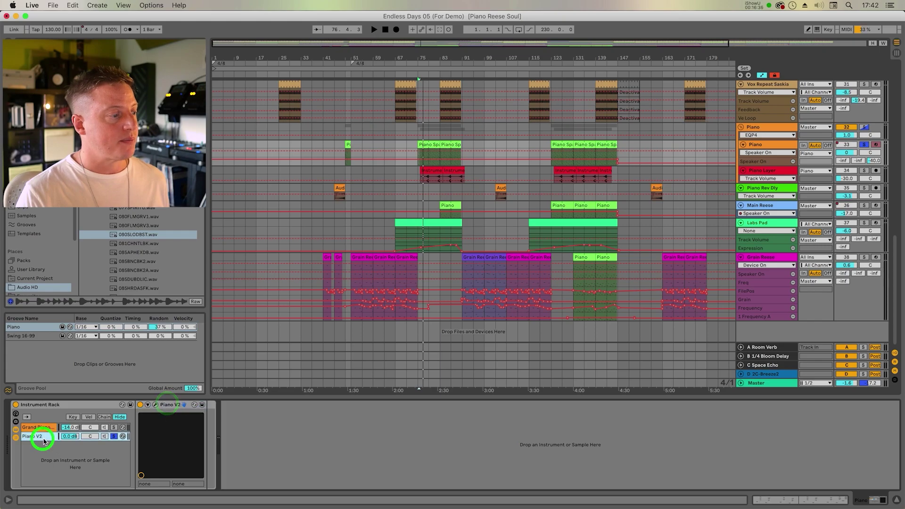
left_click(158, 406)
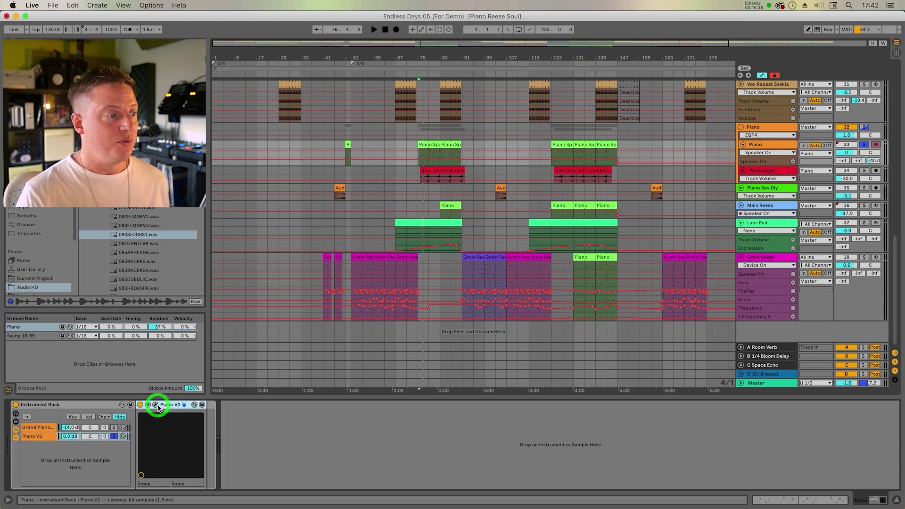
left_click(156, 407)
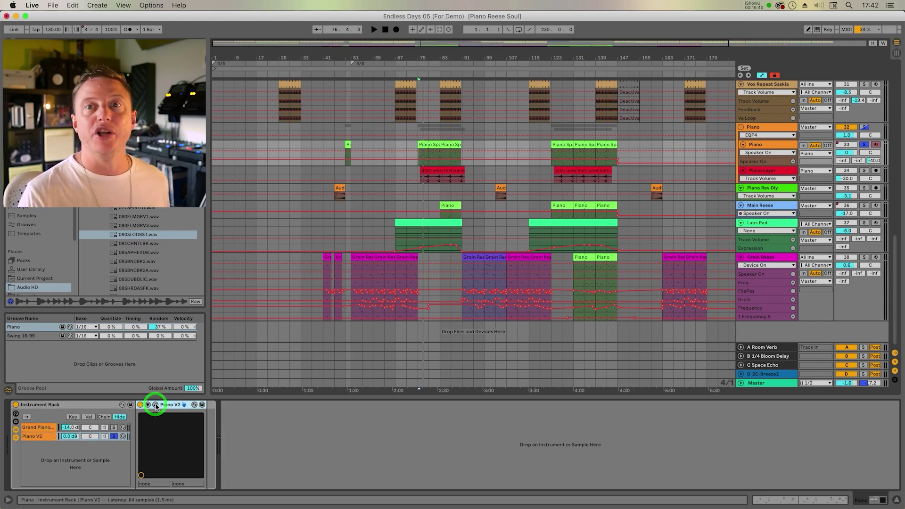
left_click(157, 405)
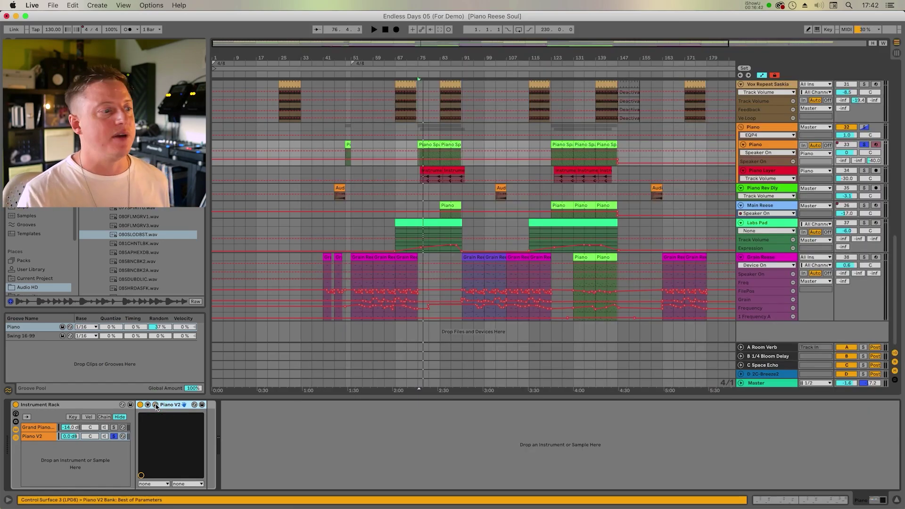
left_click(156, 406)
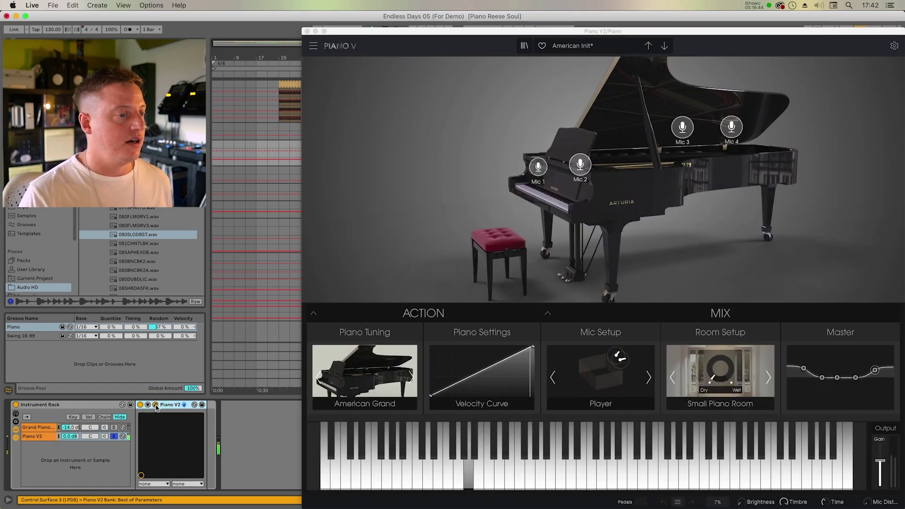
left_click(115, 436)
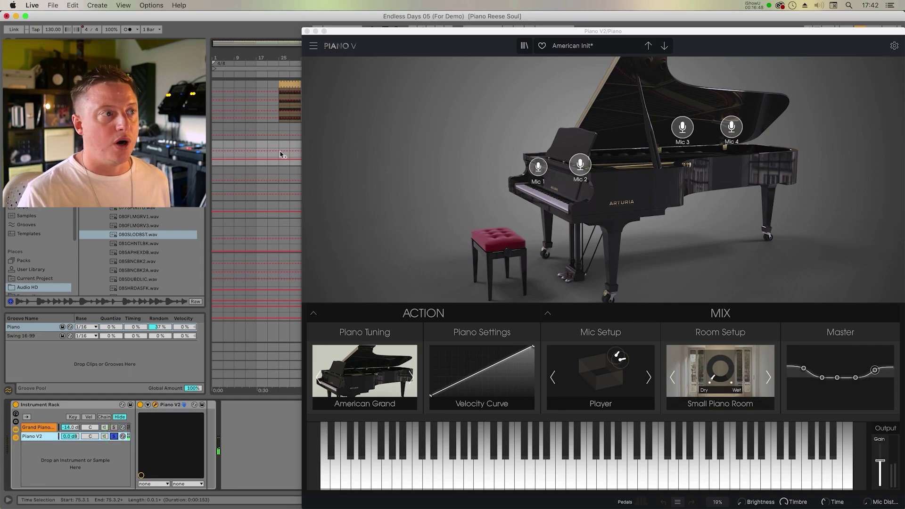
left_click(306, 31)
Release the Piano V2 chain's solo and play both piano chains together, viewing each chain's devices.
left_click(114, 437)
key("space")
left_click(114, 428)
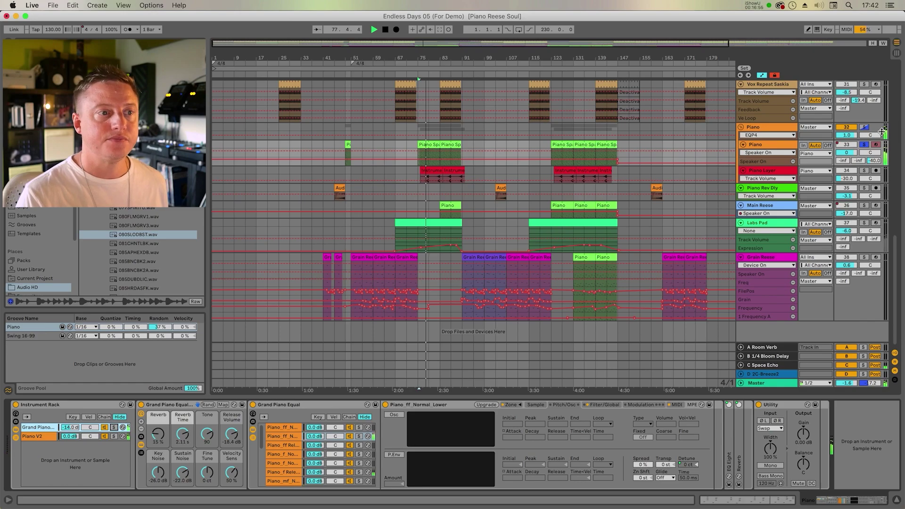
left_click(38, 436)
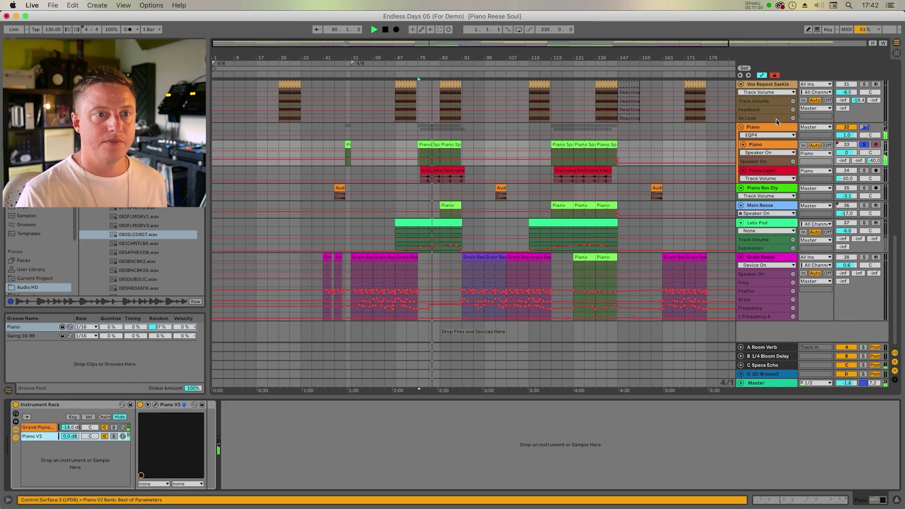
Swap the solo from Piano to Piano Layer, play the layer from bar 78, and release its solo.
left_click_drag(432, 59, 429, 81)
left_click(410, 177)
left_click(865, 145)
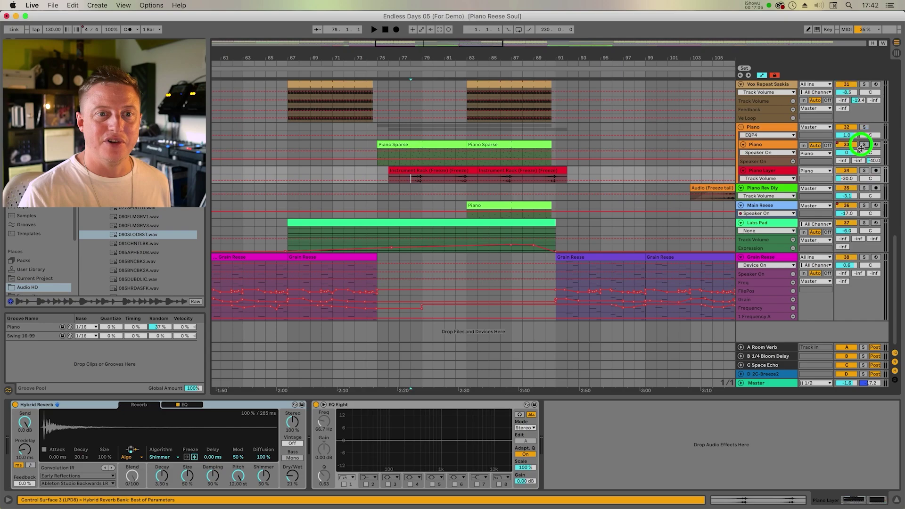
left_click(864, 171)
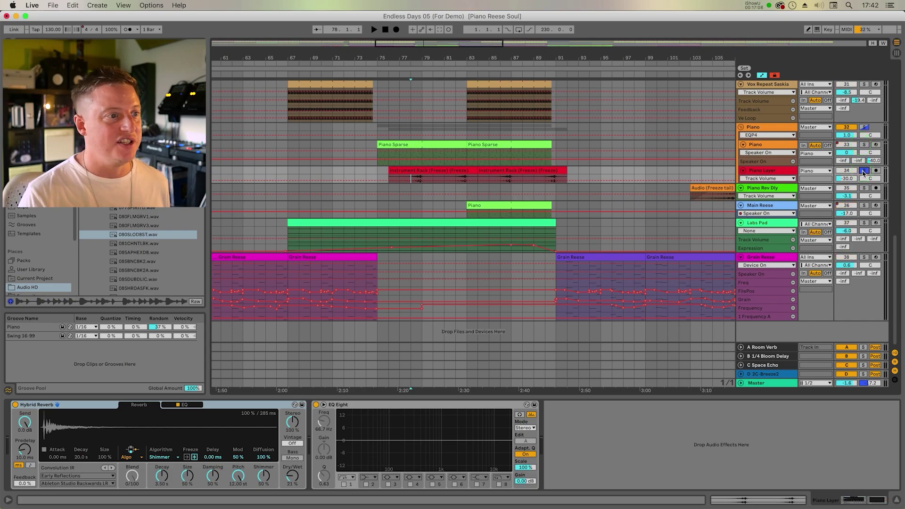
key("space")
left_click(865, 172)
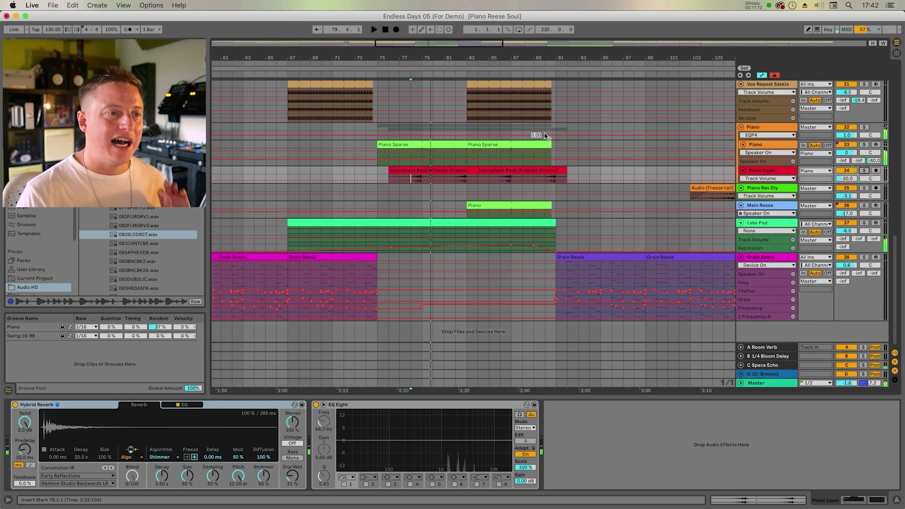
Compare the device chains of the Piano group and the Piano track inside it.
left_click(764, 130)
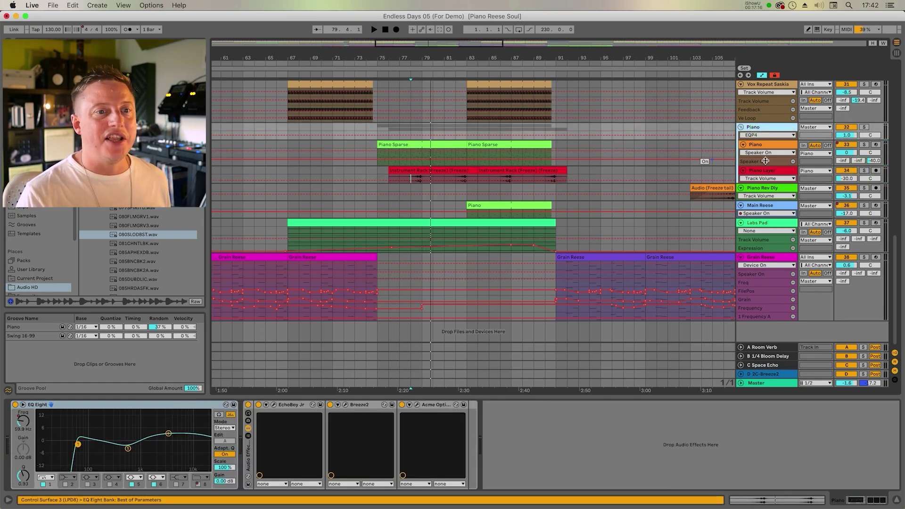
left_click(756, 144)
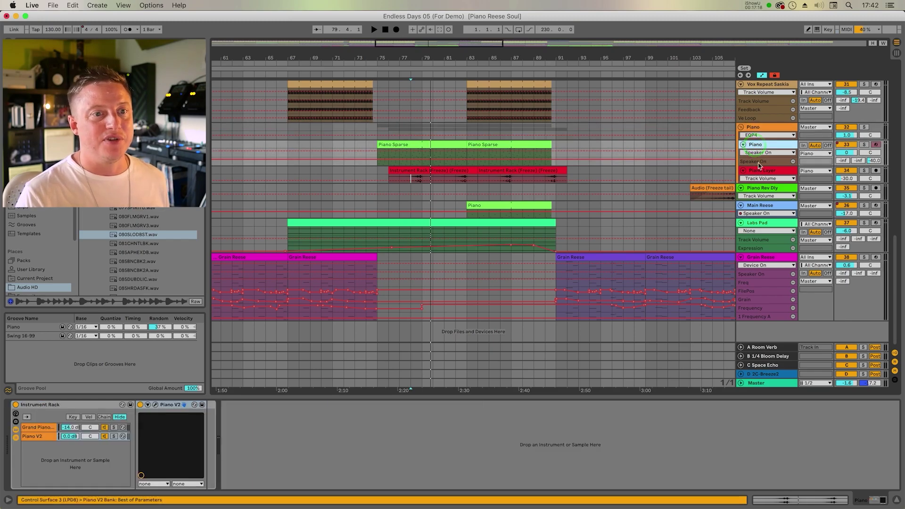
left_click(763, 128)
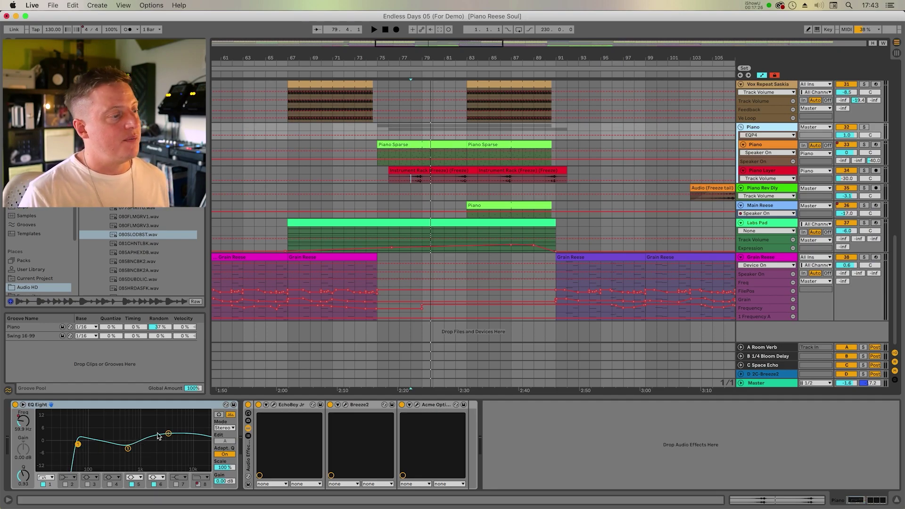
Look over the Piano group's EchoBoy Jr, Breeze2 and Acme Opticom effects, viewing the Acme Opticom XLA-3 plug-in window and closing it.
left_click(299, 407)
left_click(365, 404)
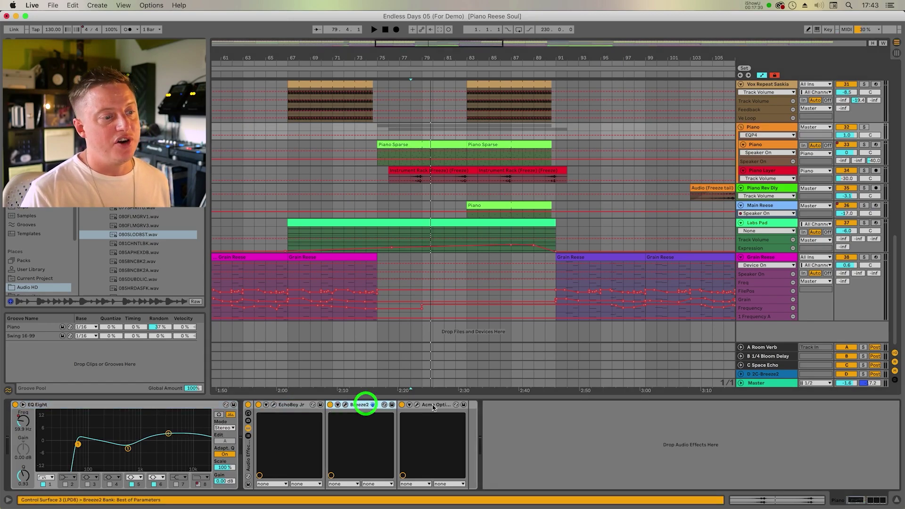
left_click(426, 405)
left_click(418, 406)
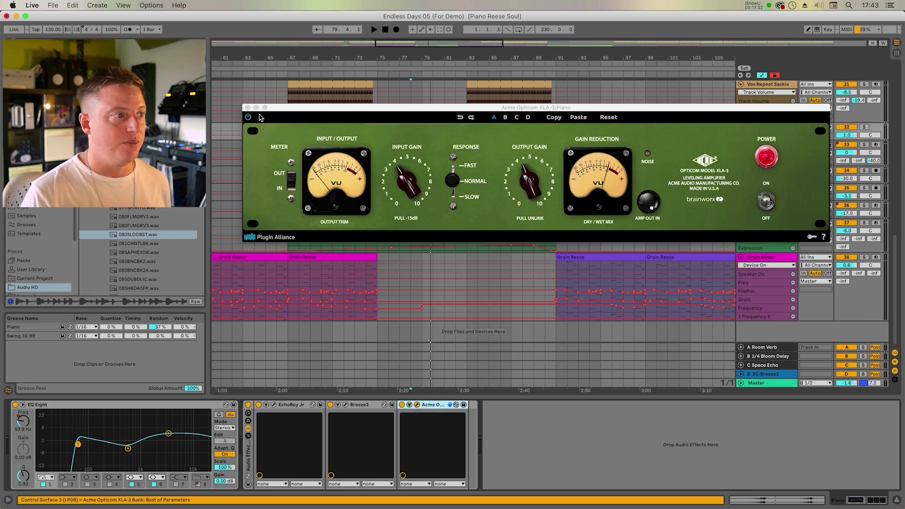
left_click(247, 108)
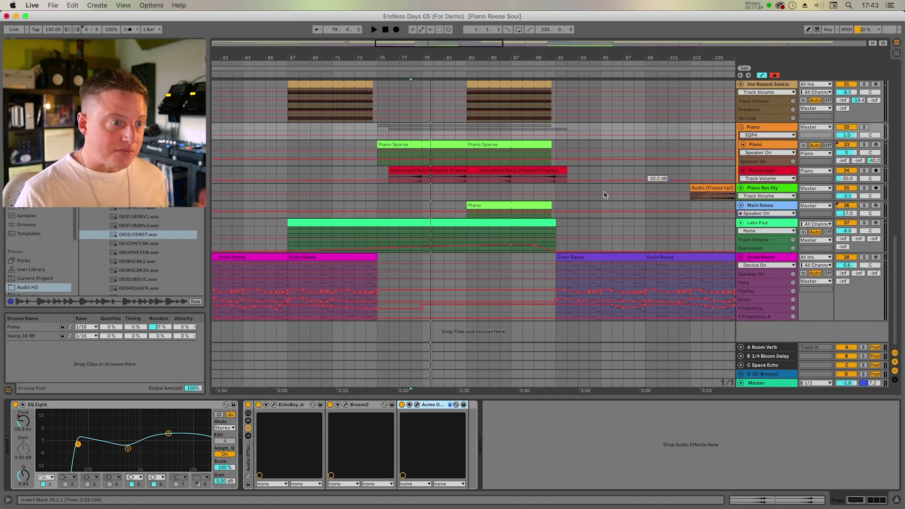
Enlarge the Main Reese track and open its Piano clip at bar 83 in the note editor.
left_click(470, 215)
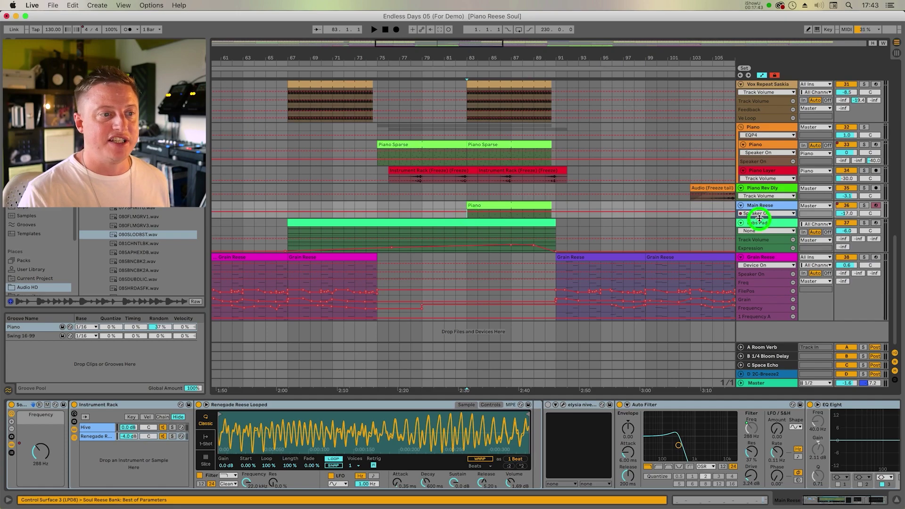
left_click_drag(760, 217, 757, 258)
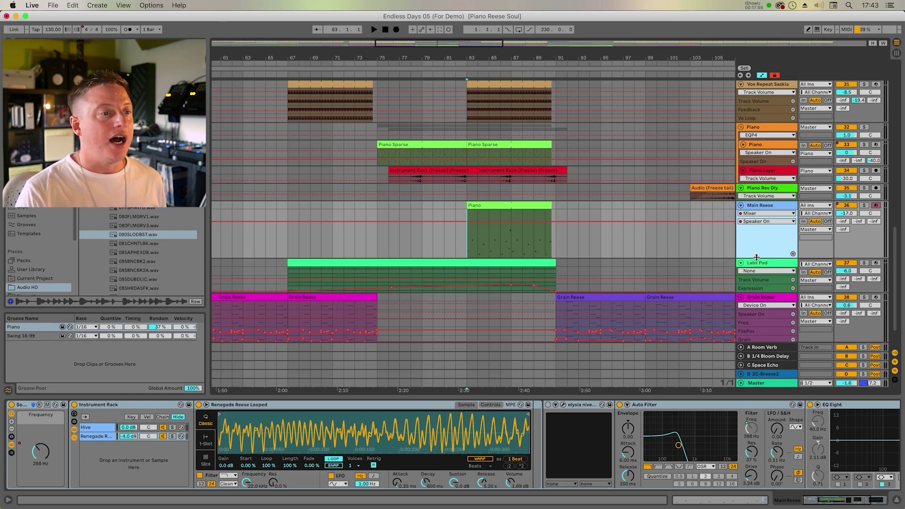
left_click(470, 243)
double_click(488, 205)
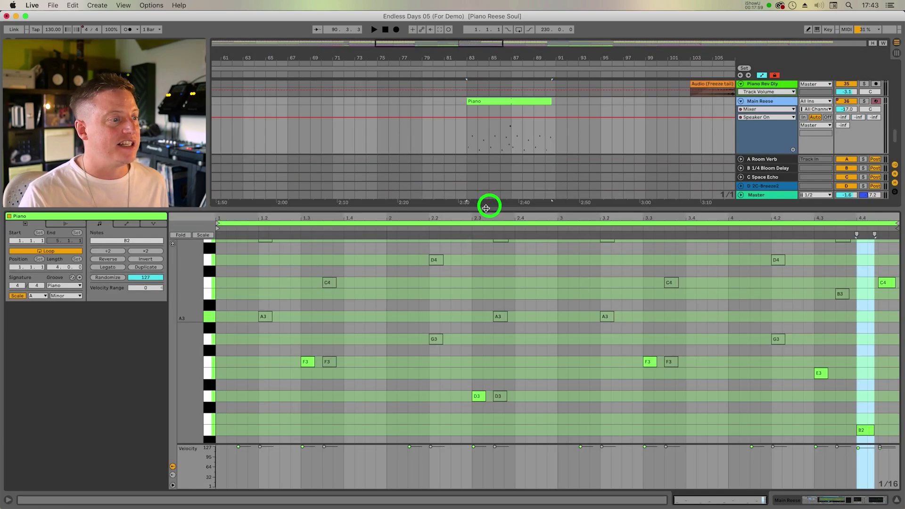
Examine the active low notes in the Main Reese clip against the deactivated piano chord notes.
left_click_drag(185, 384, 307, 382)
scroll(301, 377, "up", 5)
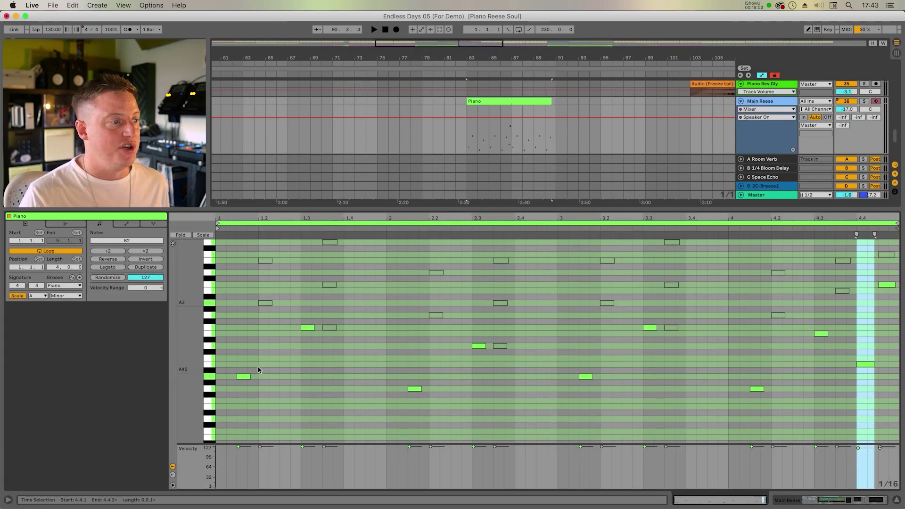
scroll(259, 370, "down", 20)
left_click(196, 315)
left_click_drag(197, 315, 321, 328)
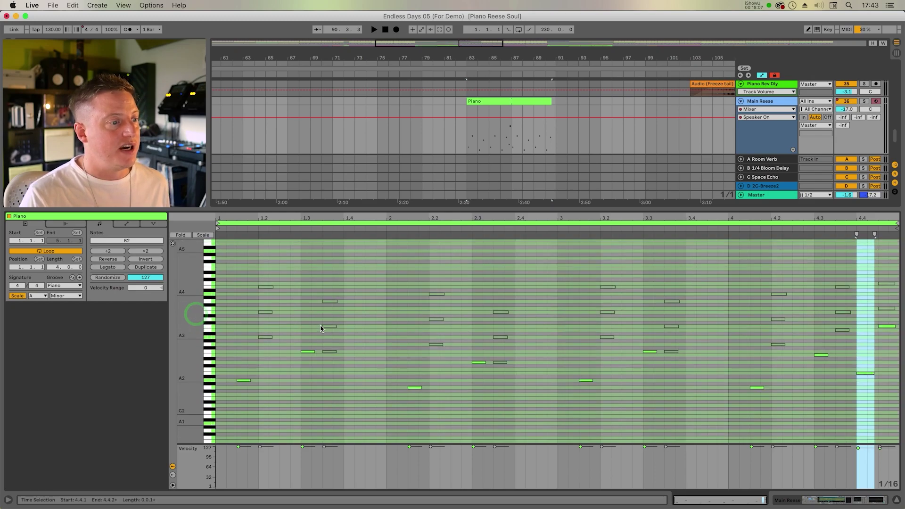
left_click(245, 396)
left_click(308, 371)
left_click_drag(393, 354, 414, 418)
left_click_drag(470, 354, 481, 382)
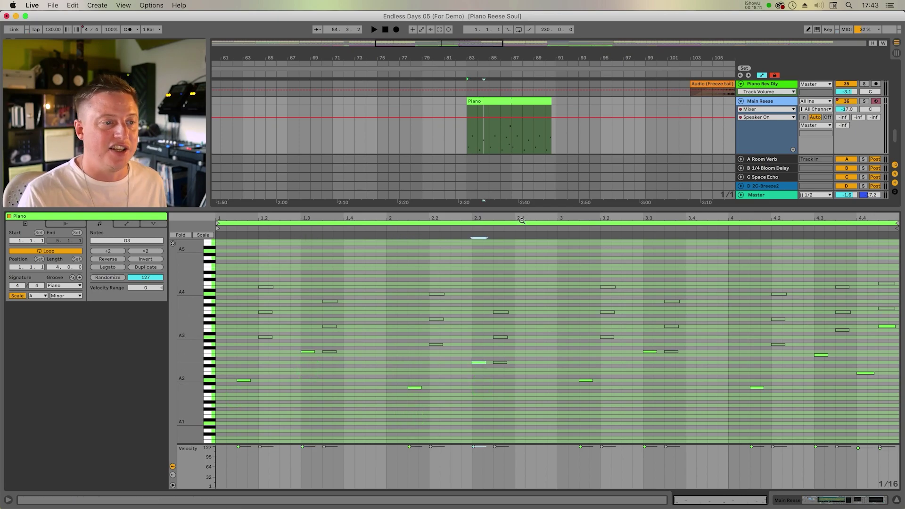
Play the Main Reese track soloed from bar 83 and release its solo.
left_click(466, 147)
key("space")
left_click(866, 101)
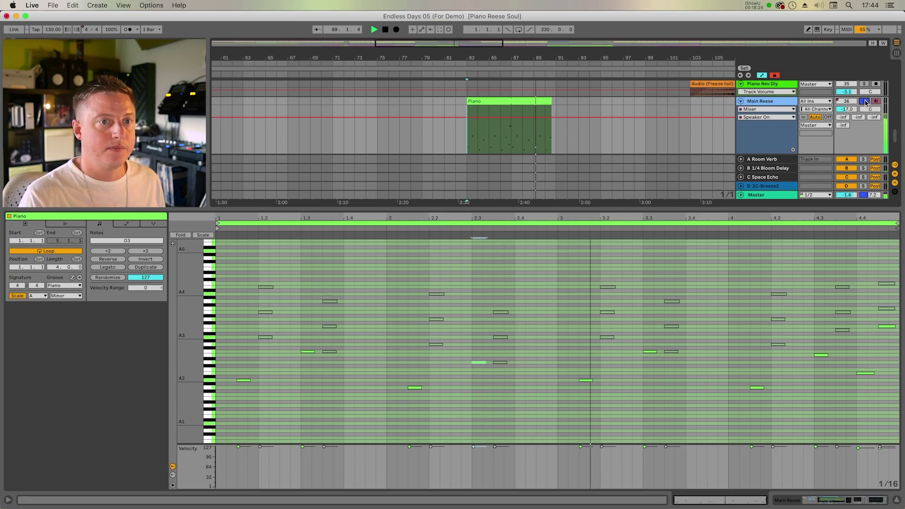
left_click(864, 101)
Show Main Reese's devices, look over the Hive chain's plug-in window while auditioning the chain, and close the window.
left_click(783, 101)
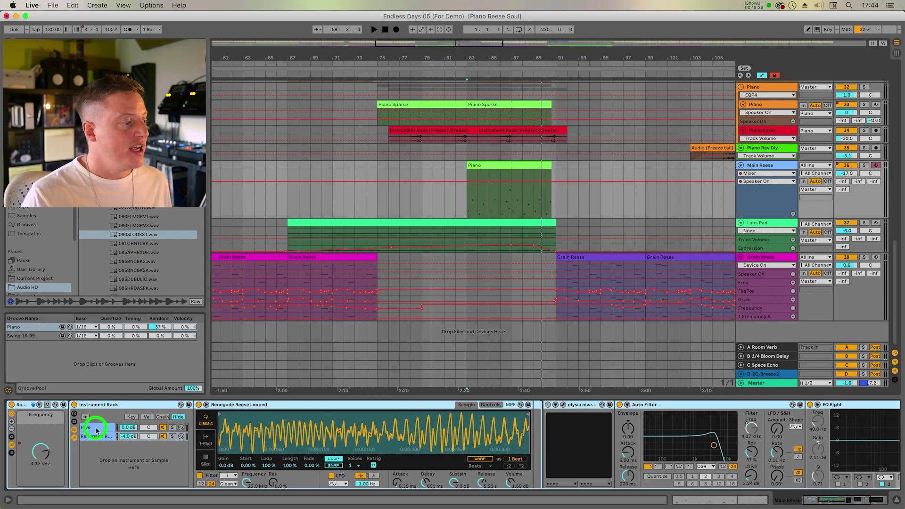
left_click(97, 430)
left_click(213, 405)
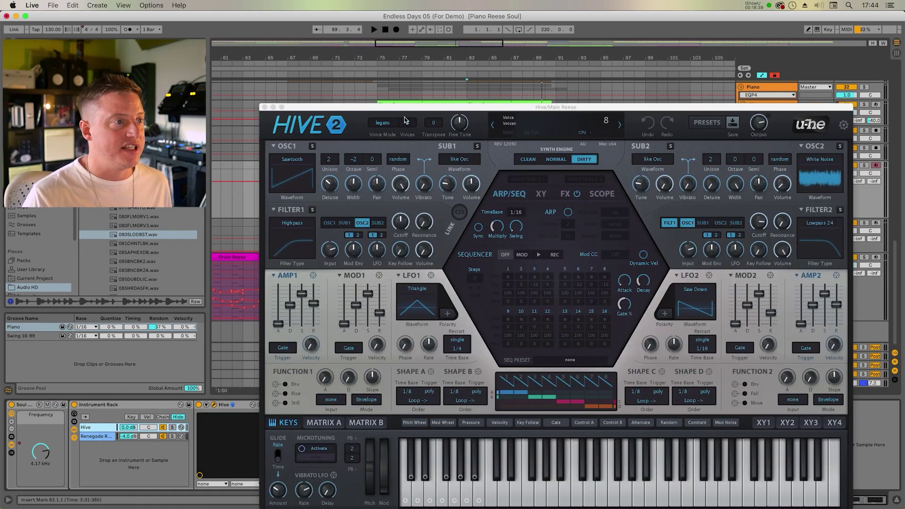
left_click_drag(403, 107, 428, 22)
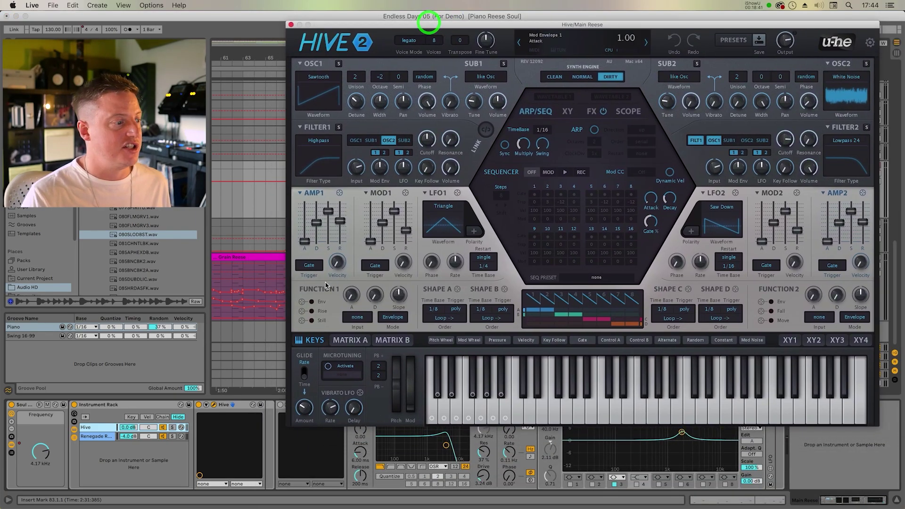
left_click(172, 427)
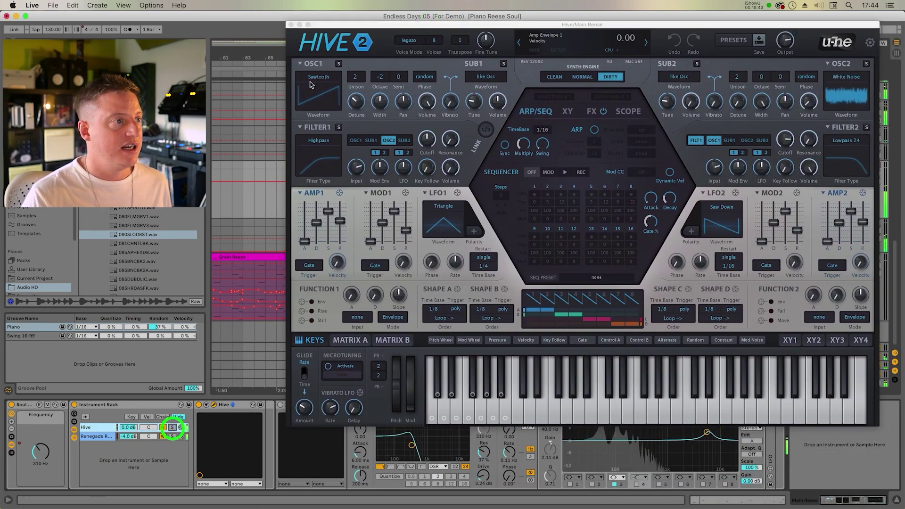
left_click(291, 25)
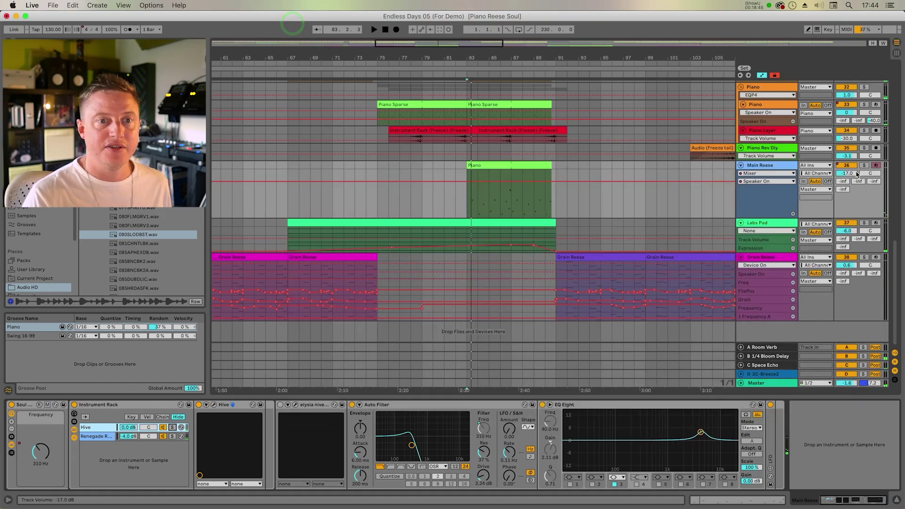
Solo the Main Reese track and play only its Hive chain from bars 83 and 89.
left_click(863, 167)
key("space")
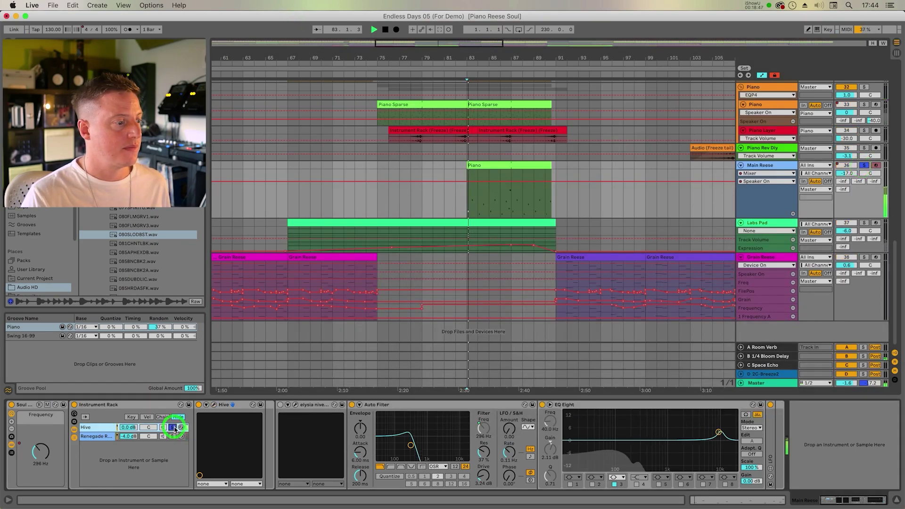
left_click(535, 203)
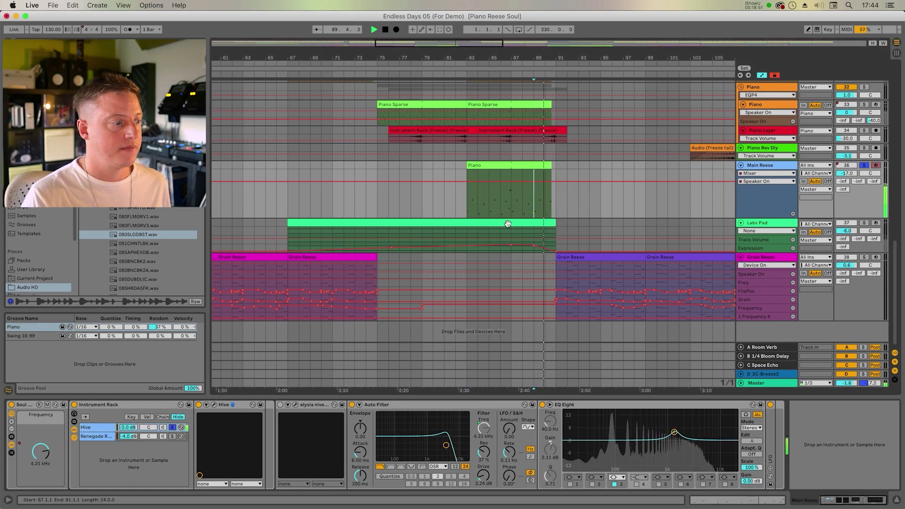
key("space")
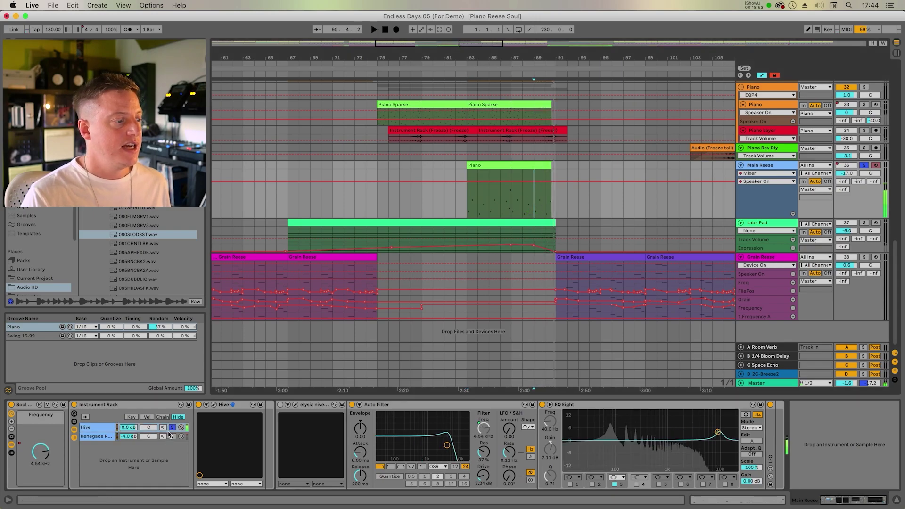
Solo the Renegade Reese chain, play it from bar 89, and release the chain's solo.
left_click(172, 438)
left_click(173, 437)
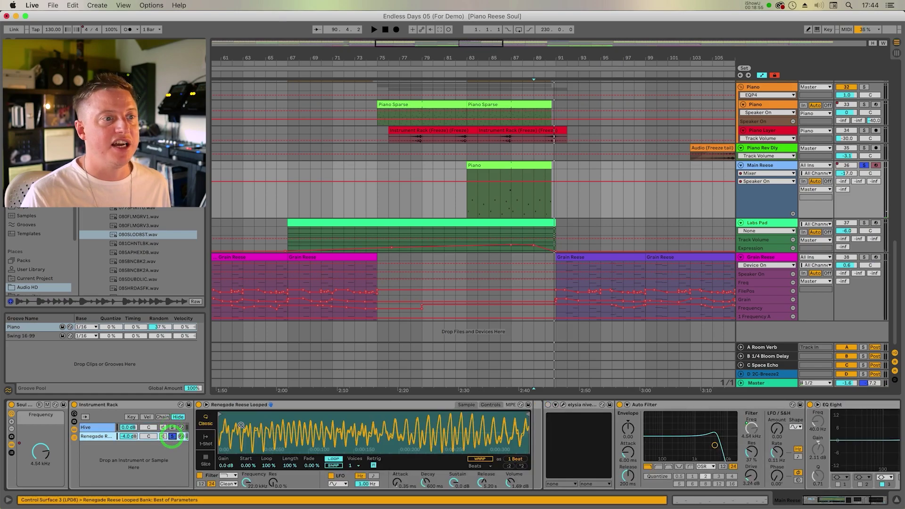
left_click(535, 206)
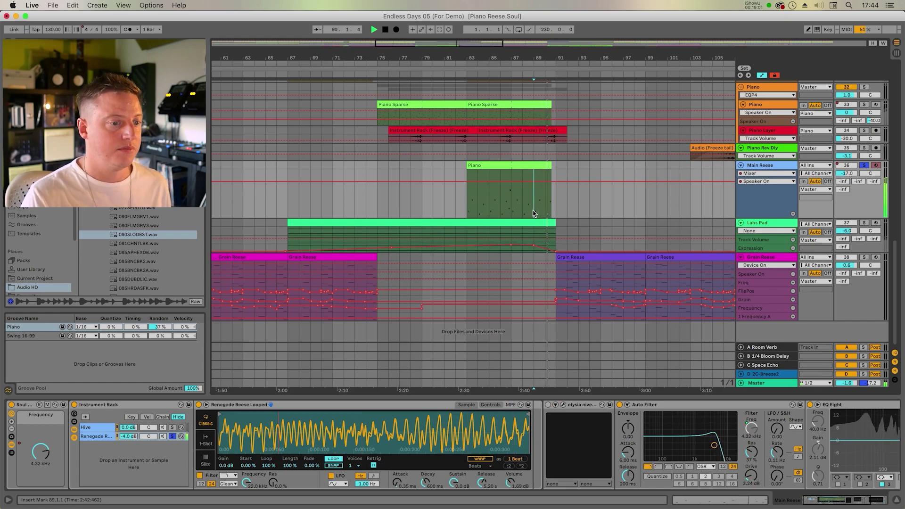
key("space")
left_click(172, 437)
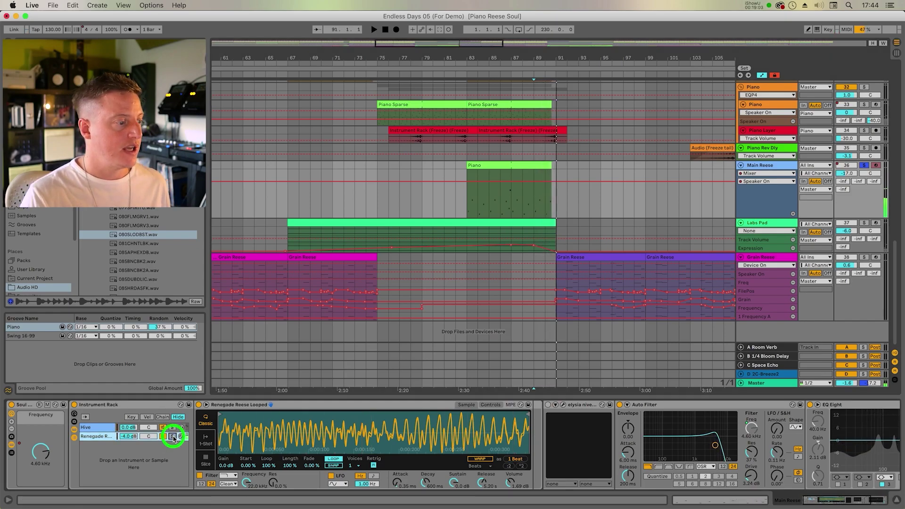
Look over Main Reese's remaining devices: the elysia plug-in, Auto Filter, EQ Eight and the LFO.
left_click(857, 499)
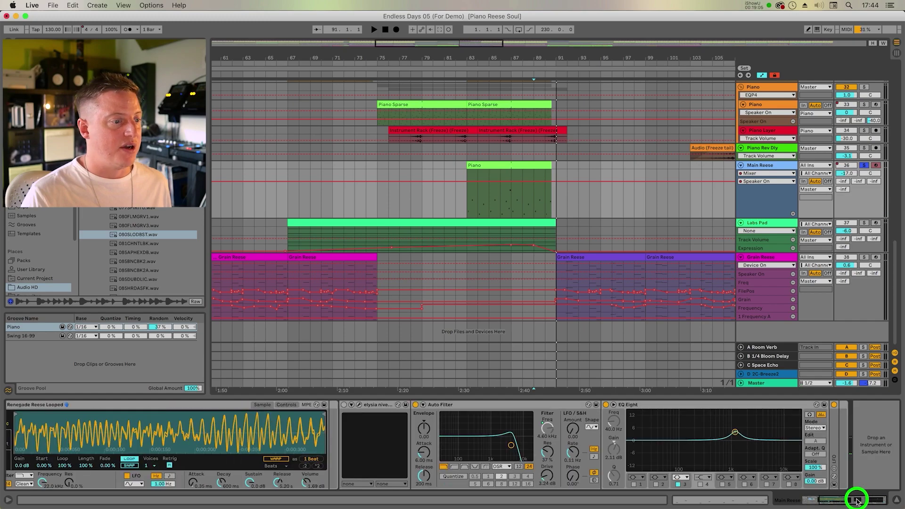
left_click(372, 404)
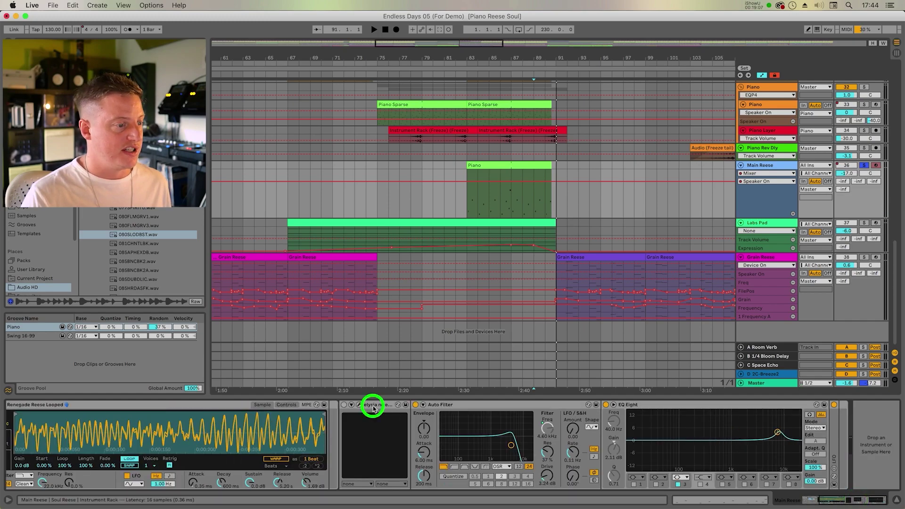
left_click(481, 404)
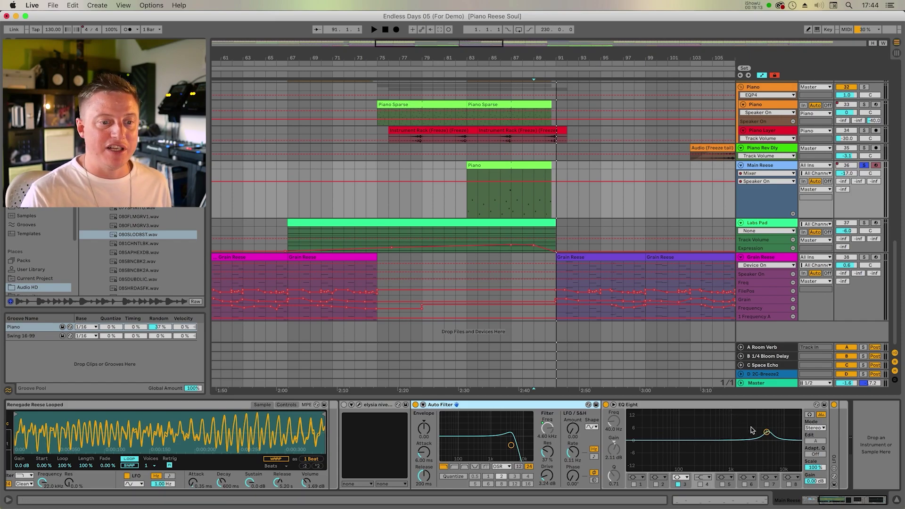
left_click(838, 430)
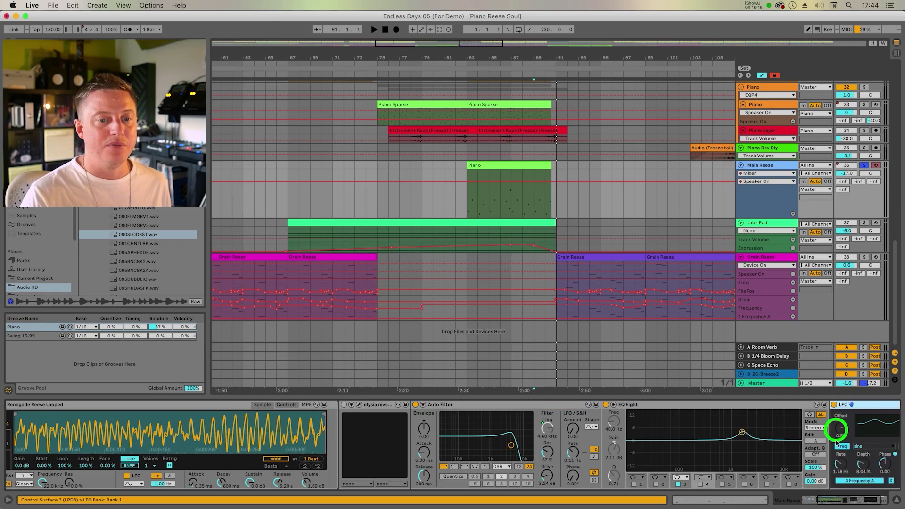
left_click(880, 499)
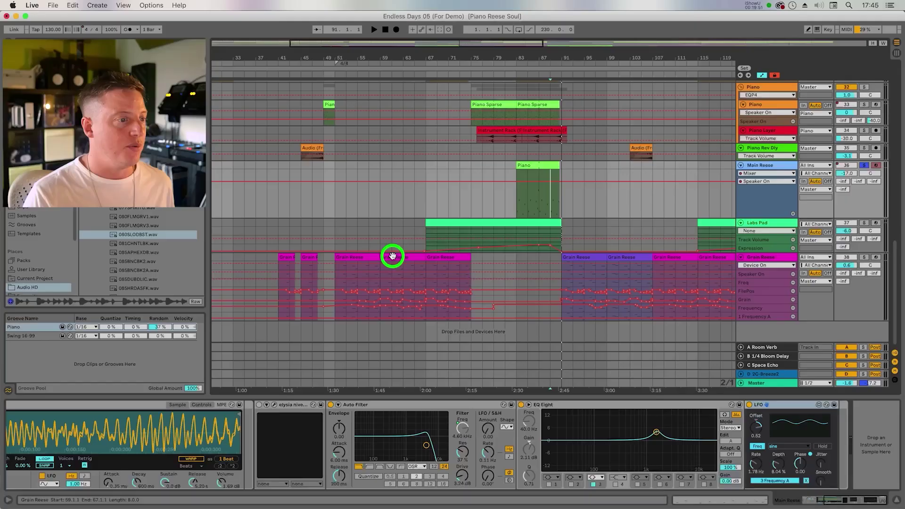
Solo the Grain Reese track in place of Main Reese and list the current project's files in the browser.
left_click(390, 256)
left_click(863, 257)
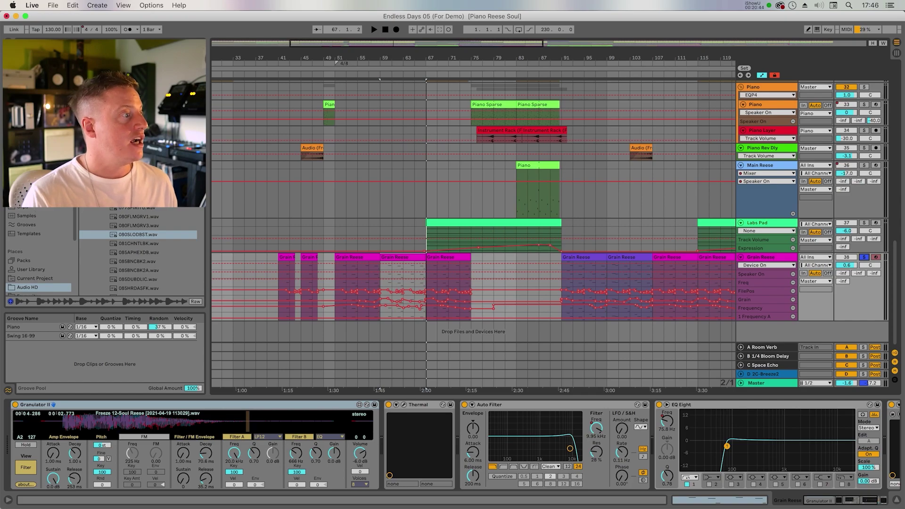
left_click(29, 216)
left_click(33, 278)
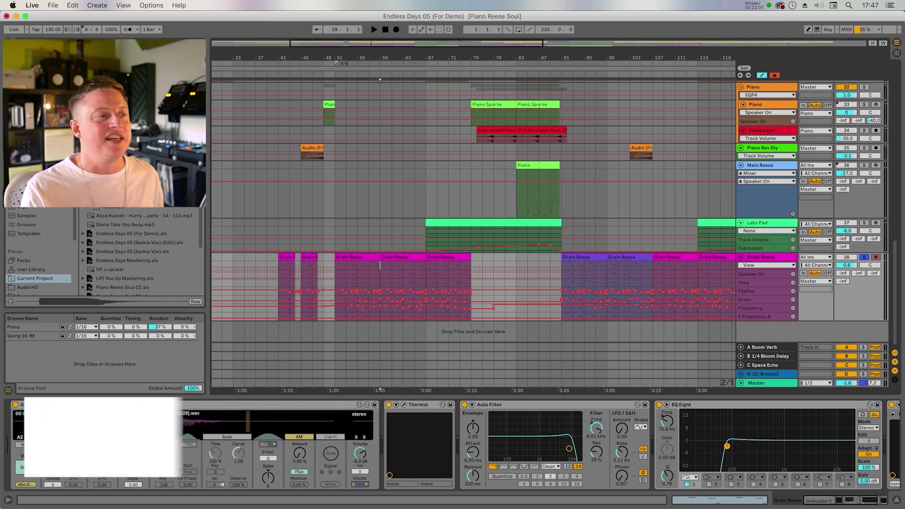
Play the soloed Grain Reese track from bar 55 and from the purple clips at bar 91.
left_click(358, 264)
key("space")
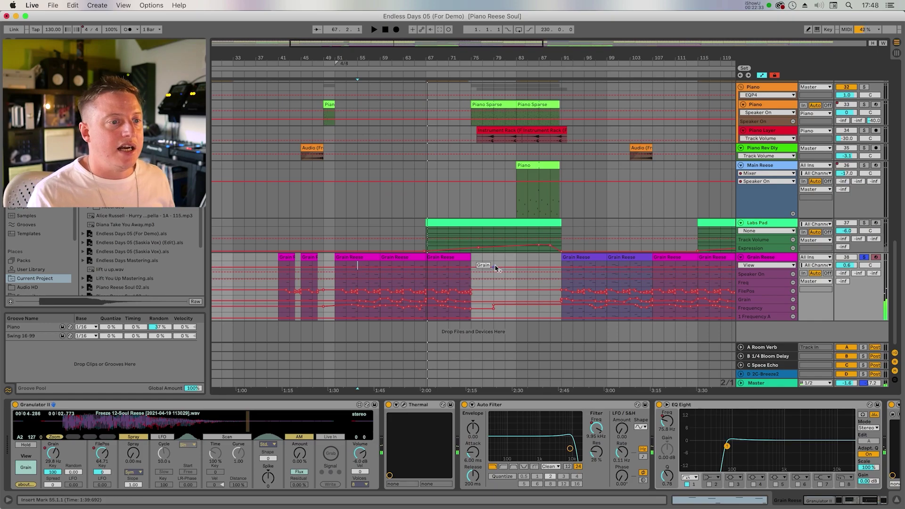
left_click(564, 266)
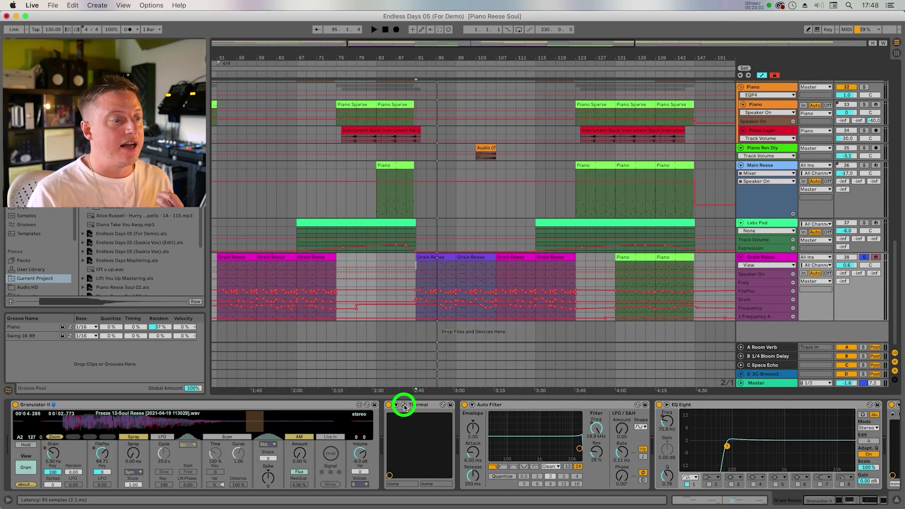
Open Grain Reese's Thermal plug-in window to view the Width and Heat preset, and close it.
left_click(404, 406)
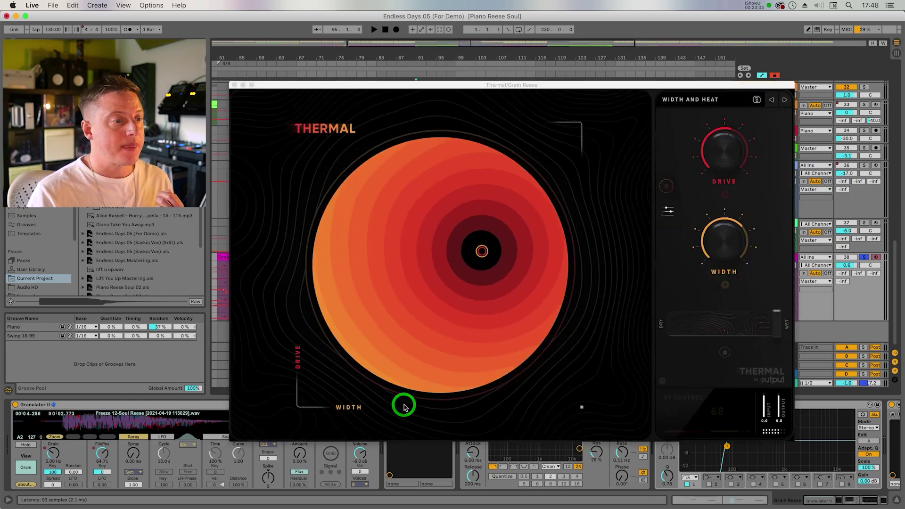
left_click(234, 86)
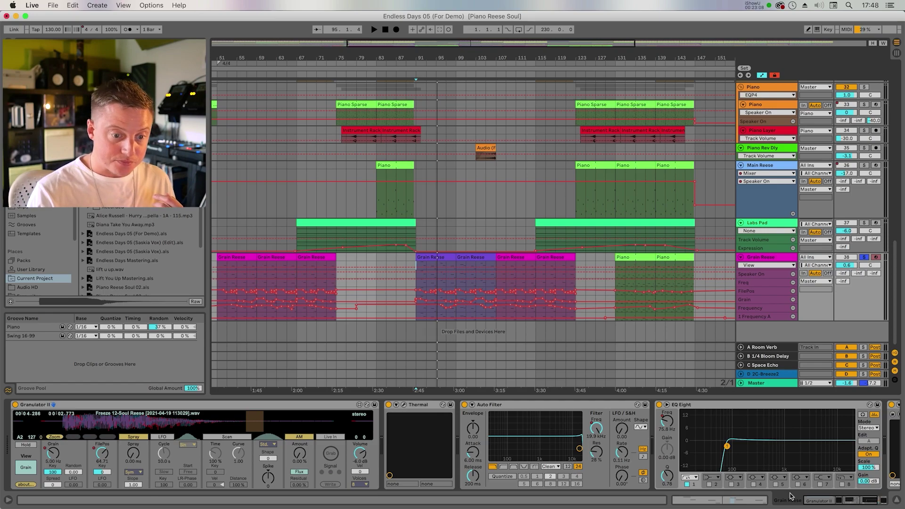
left_click_drag(834, 502, 849, 500)
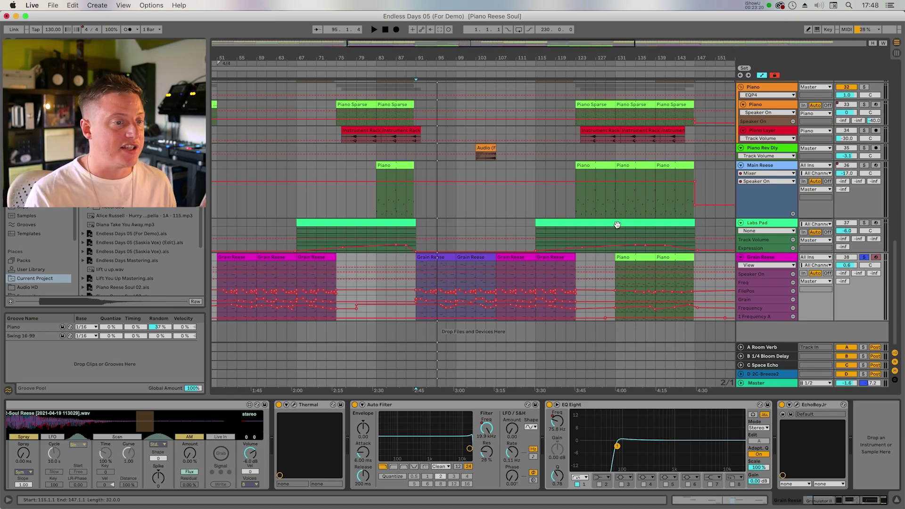
scroll(618, 225, "up", 1)
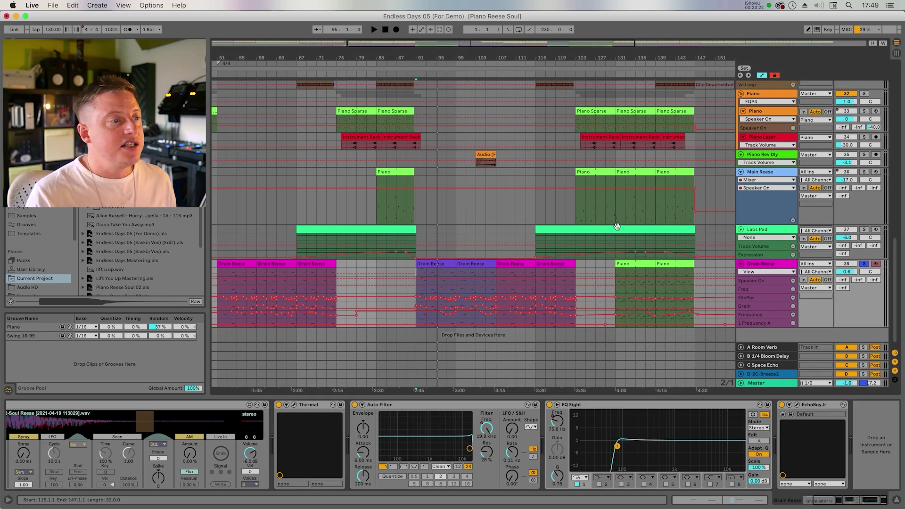
scroll(618, 229, "up", 4)
scroll(620, 235, "down", 5)
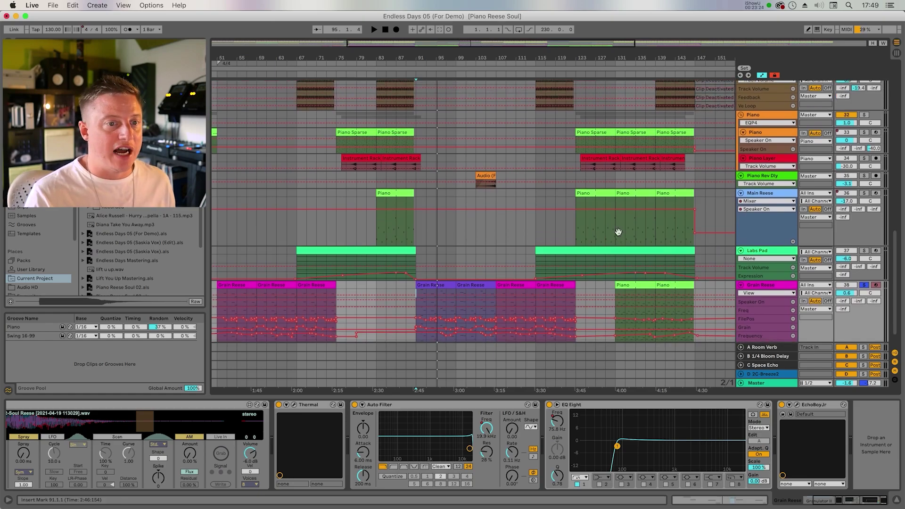
Open the Labs Pad clip at bar 67 to view its sustained notes, and open the track's Labs plug-in window.
left_click(294, 231)
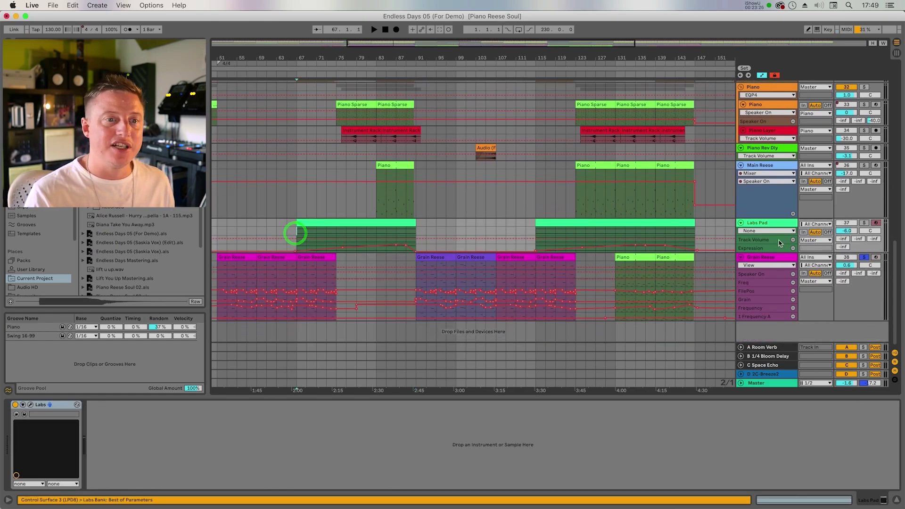
double_click(337, 222)
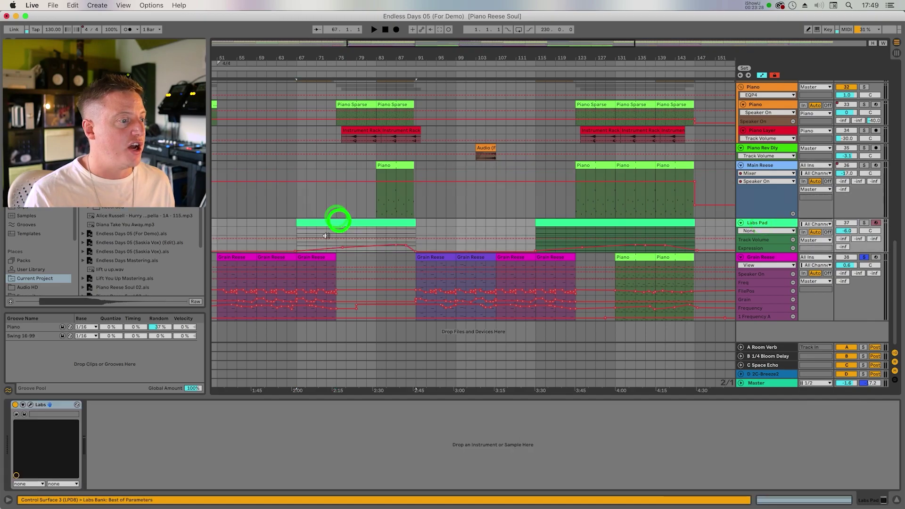
scroll(282, 382, "up", 3)
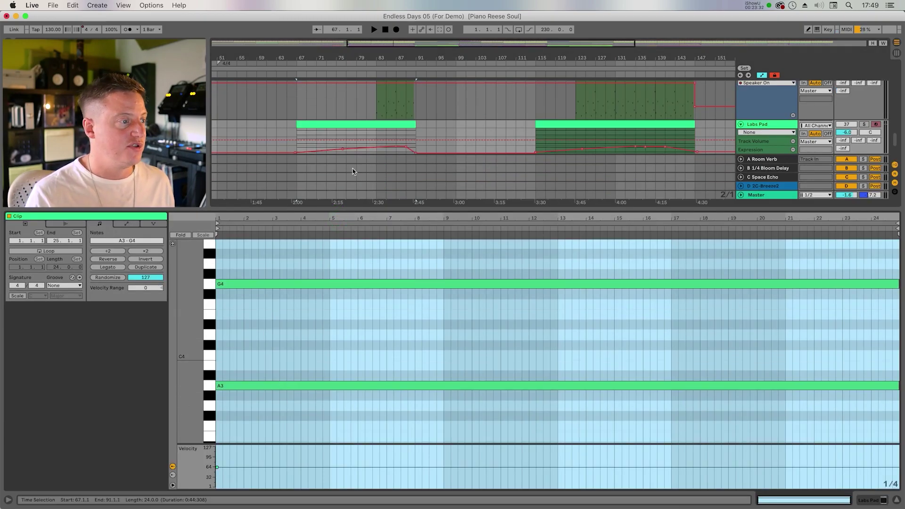
left_click_drag(189, 317, 188, 313)
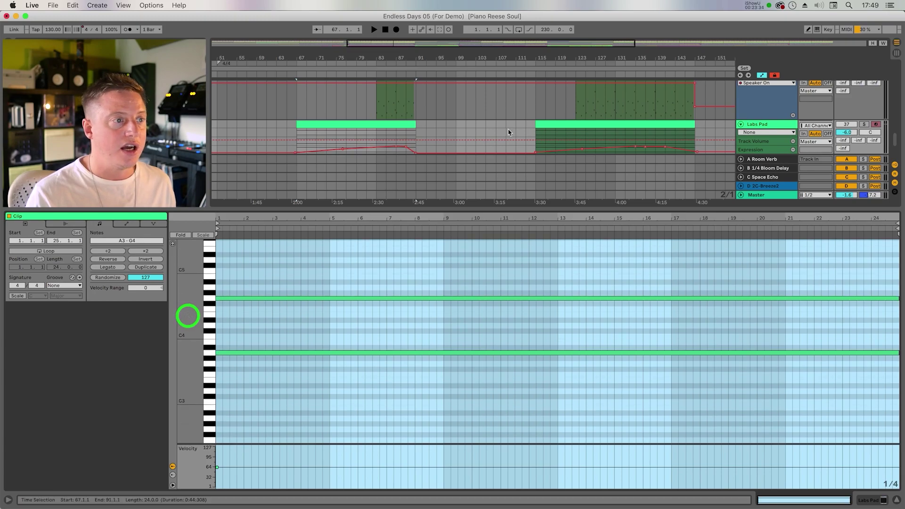
left_click(760, 124)
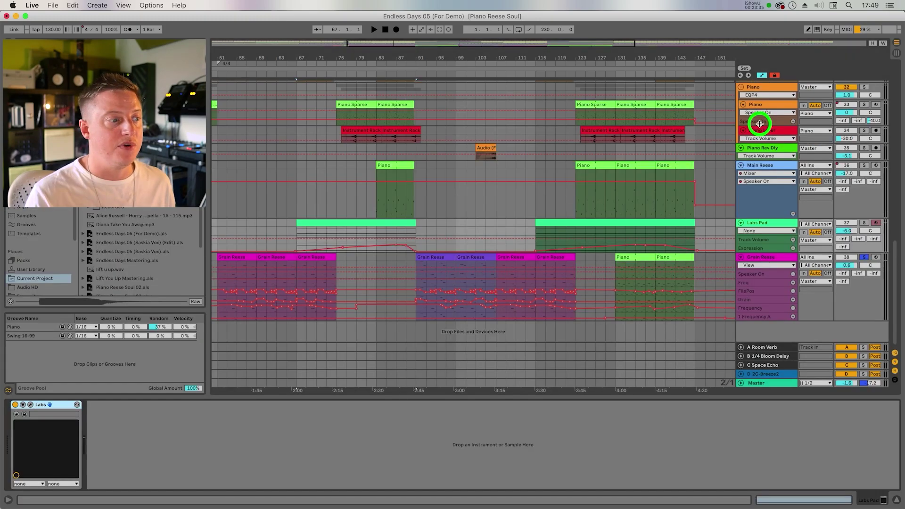
left_click(31, 405)
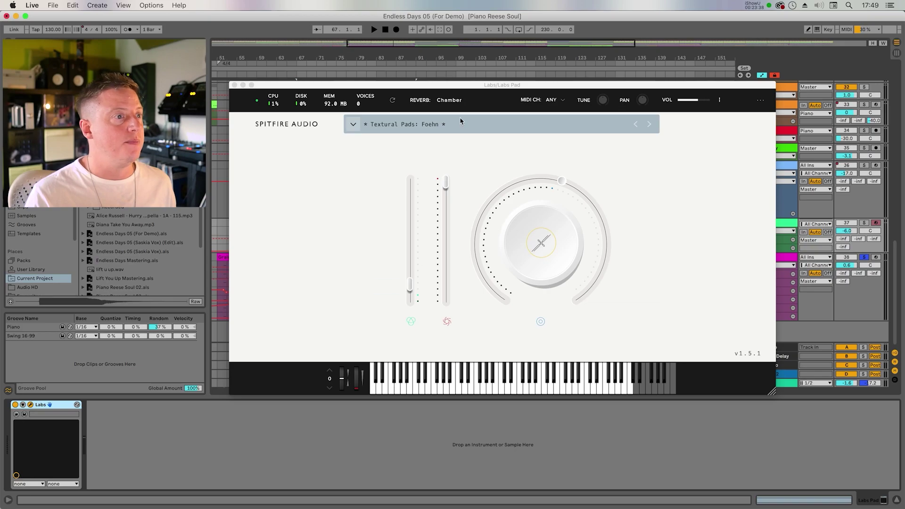
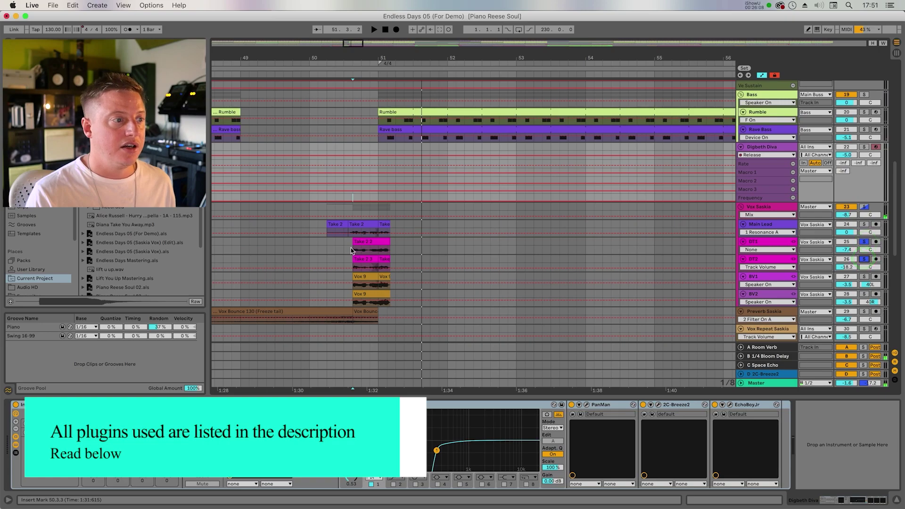
Play the two soloed vocal tracks below Main Lead, and solo BV1 and BV2 in their place to hear them.
key("space")
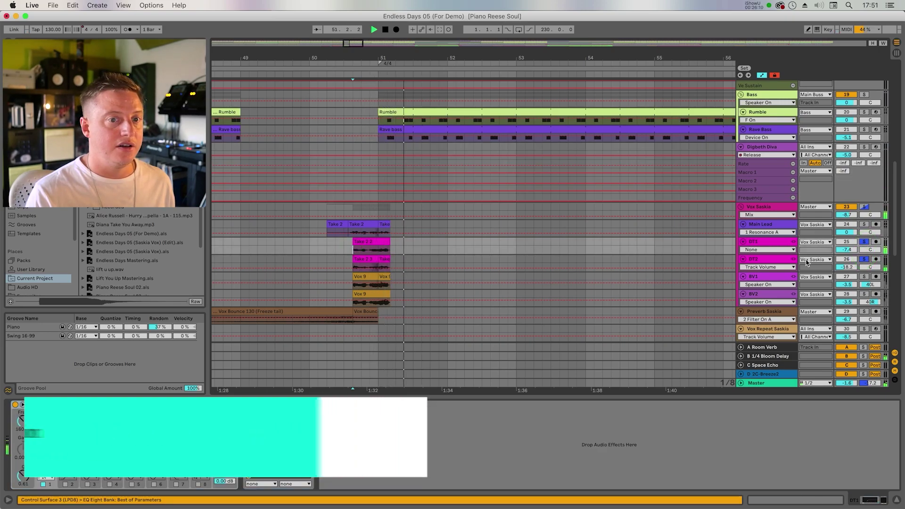
key("space")
left_click(865, 277)
left_click(864, 294)
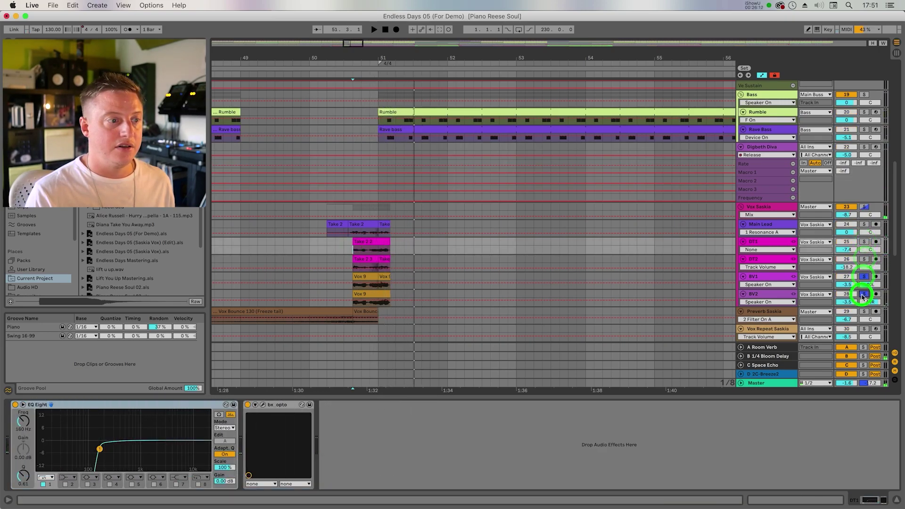
key("space")
left_click(865, 294)
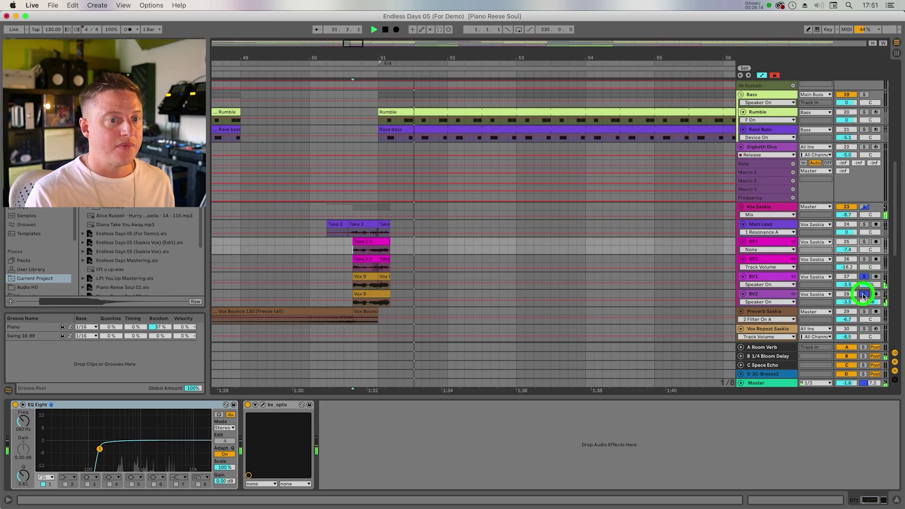
key("space")
Select the four doubling and backing vocal clips just before bar 51, and clear the clip selection.
left_click_drag(355, 241, 366, 276)
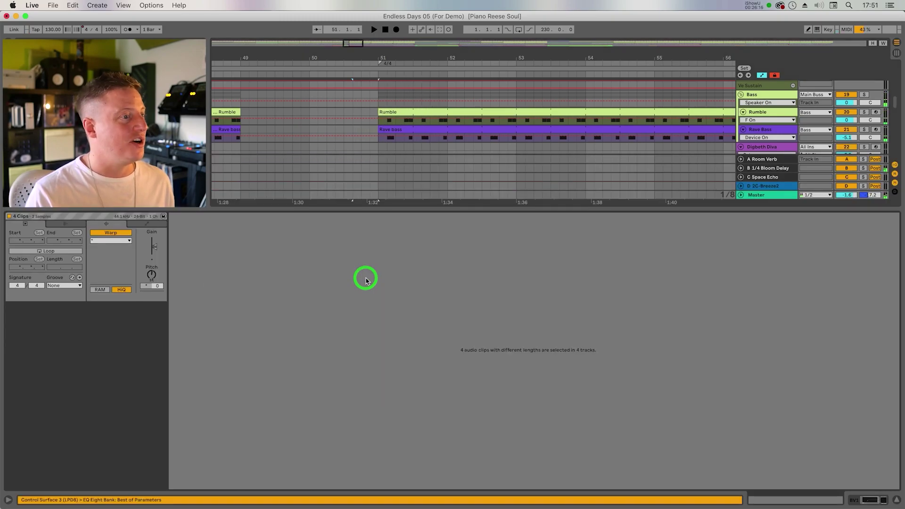
left_click_drag(728, 217, 713, 398)
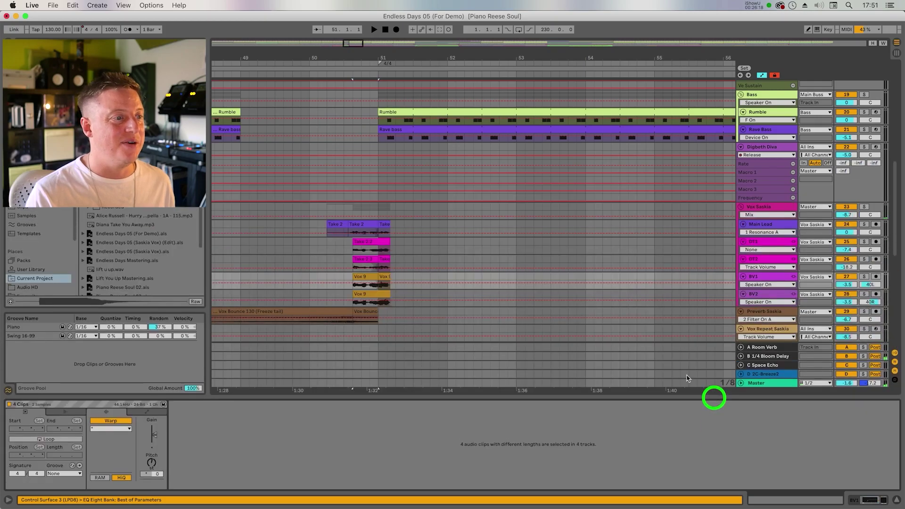
left_click(432, 283)
left_click(433, 283)
left_click(367, 276)
left_click(433, 283)
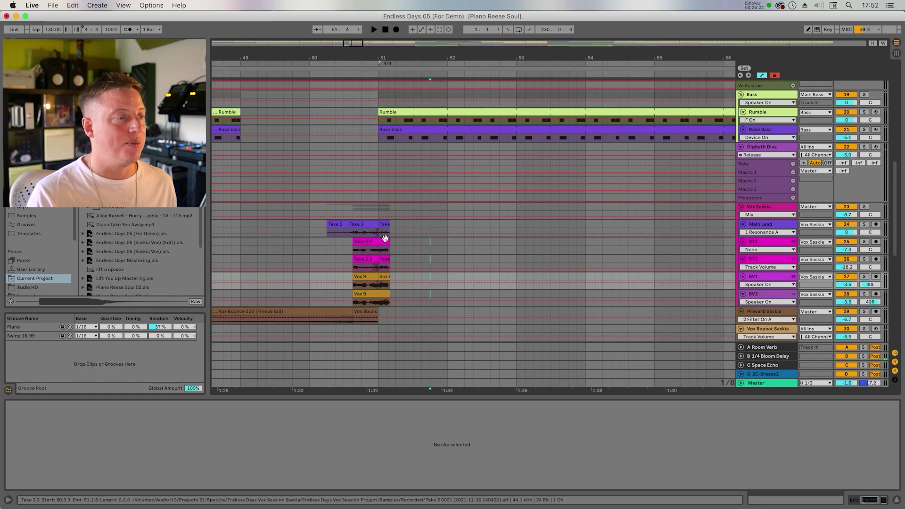
Solo the whole vocal group, play it from 49.4.1 on the Main Lead track, and show the group's devices.
left_click_drag(319, 58, 319, 49)
left_click(305, 226)
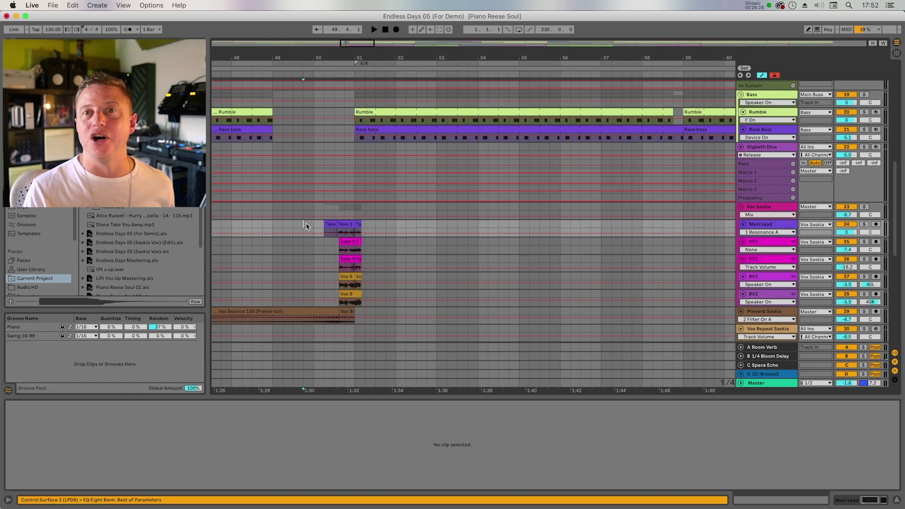
left_click(865, 207)
key("space")
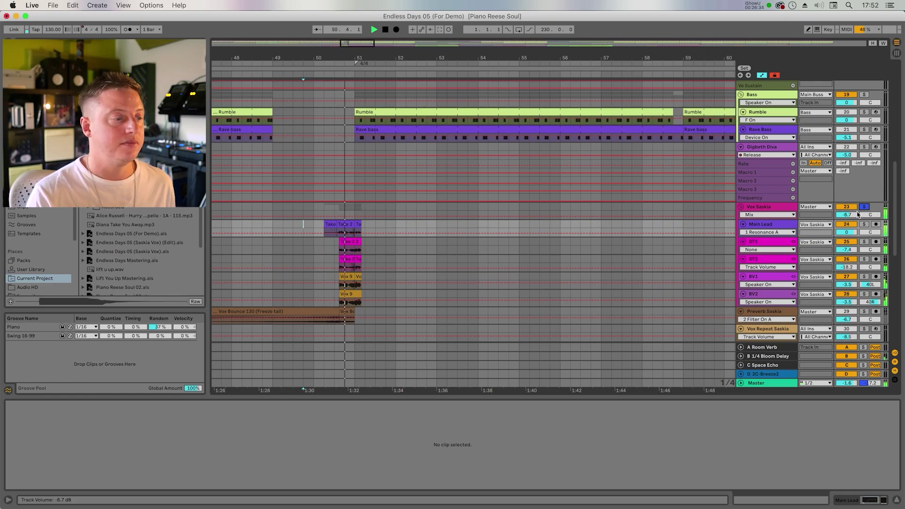
left_click(768, 208)
key("space")
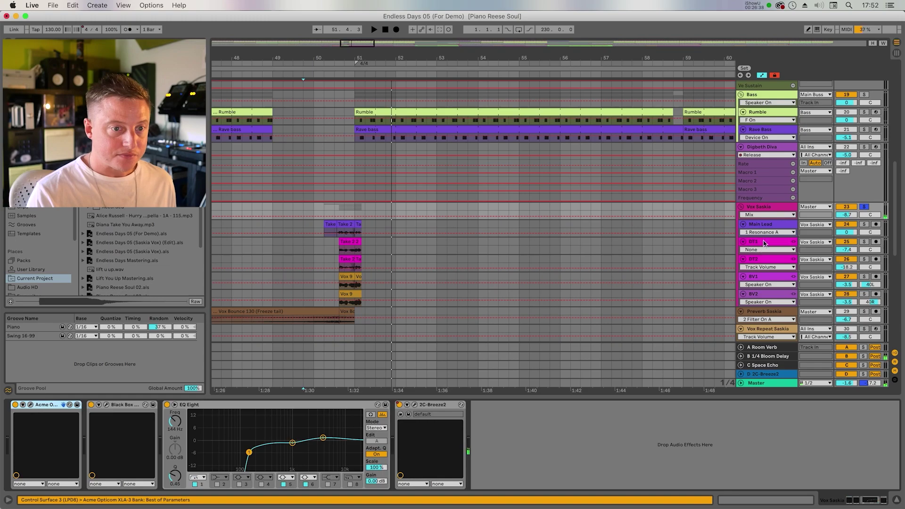
Show Main Lead's EQ Eight and open its bx_opto compressor window.
left_click(765, 225)
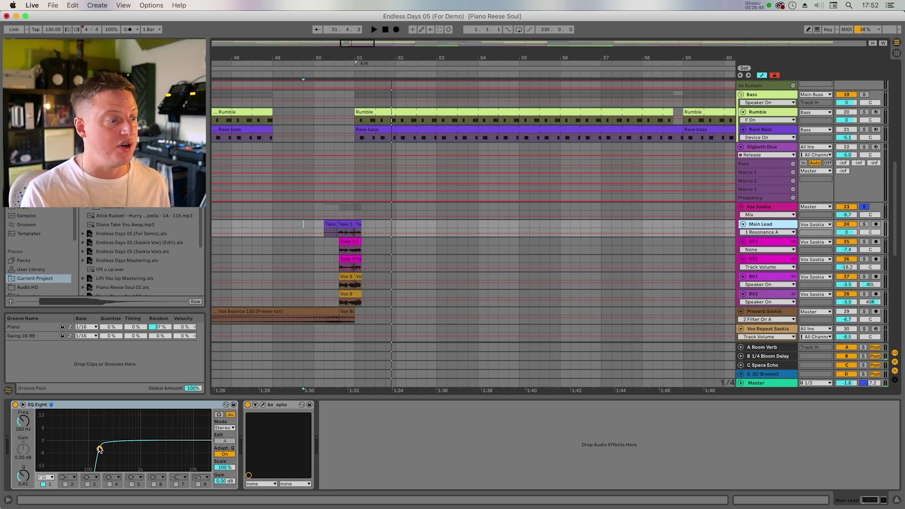
left_click(276, 406)
left_click(263, 404)
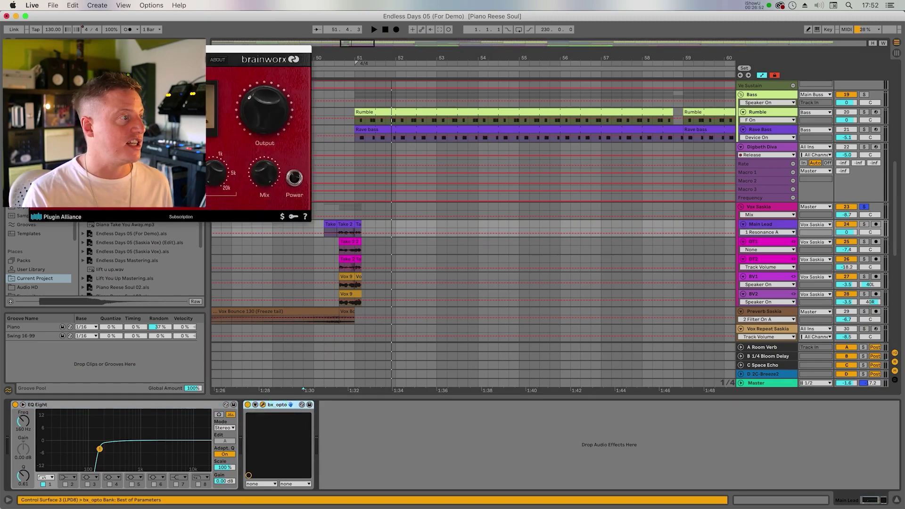
Compare the device chains of the four doubling and backing vocal tracks, down to BV1 and BV2.
left_click(763, 242)
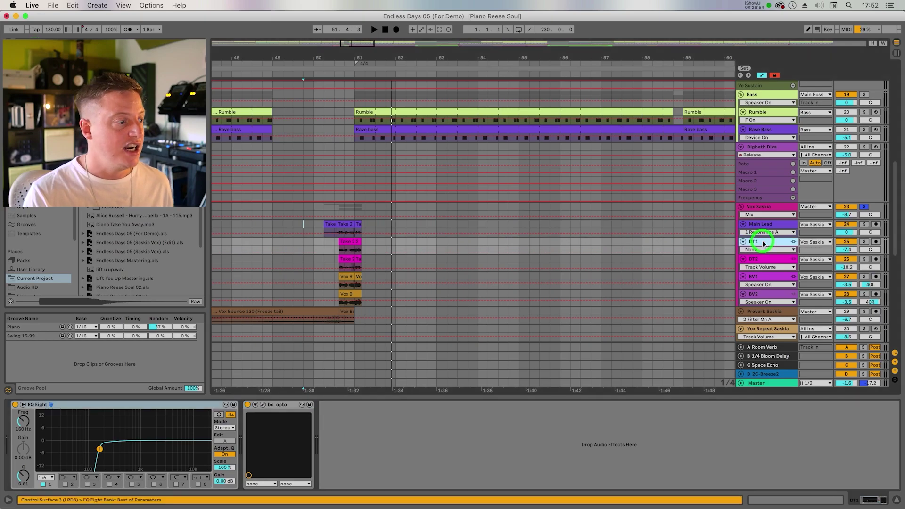
left_click(766, 261)
left_click(766, 278)
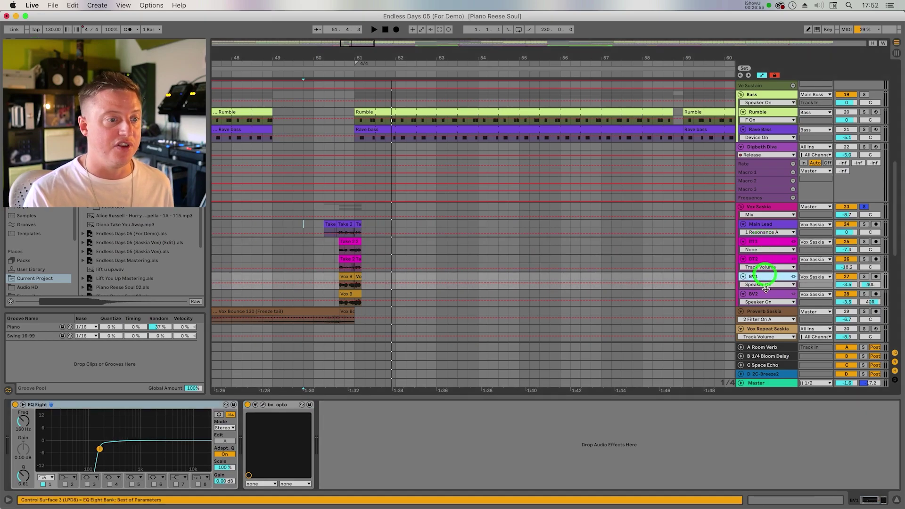
left_click(766, 298)
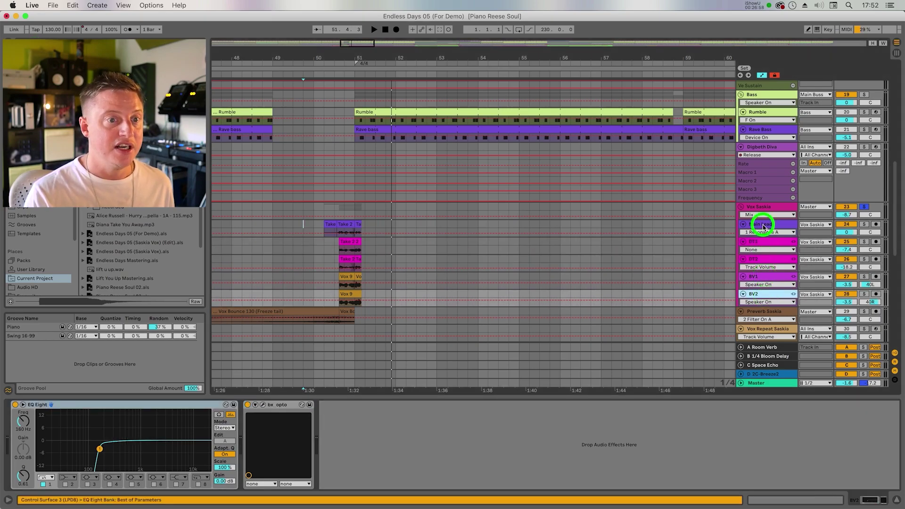
Open the vocal group's Acme Opticom XLA-3 and Black Box HG-2MS plug-in windows in turn, closing each after viewing.
left_click(764, 205)
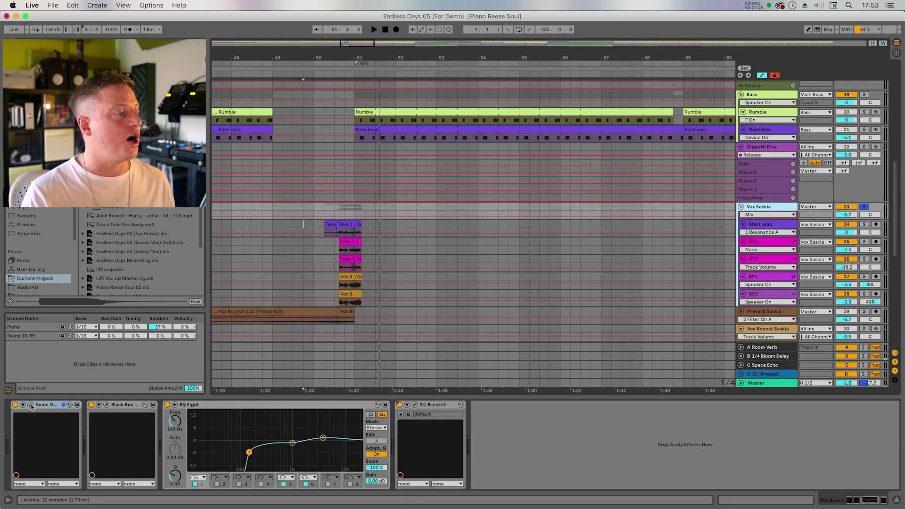
left_click(31, 405)
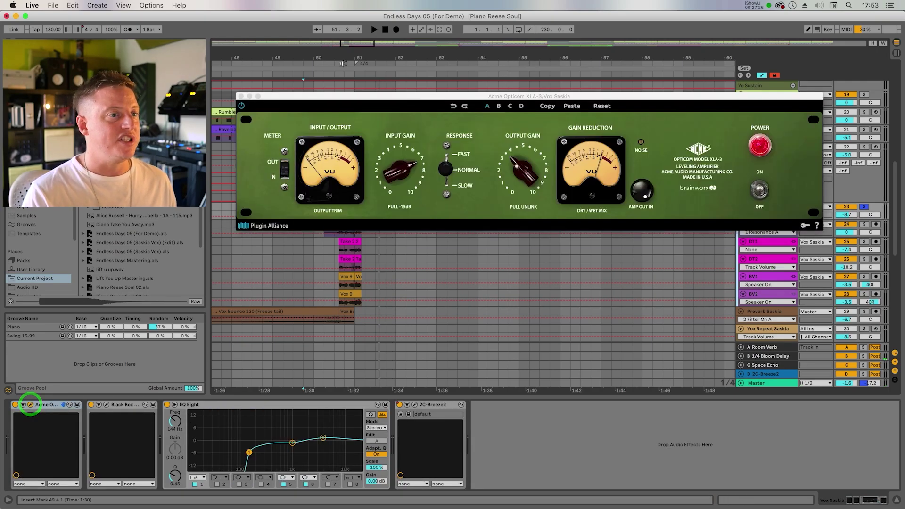
left_click(241, 96)
left_click(106, 406)
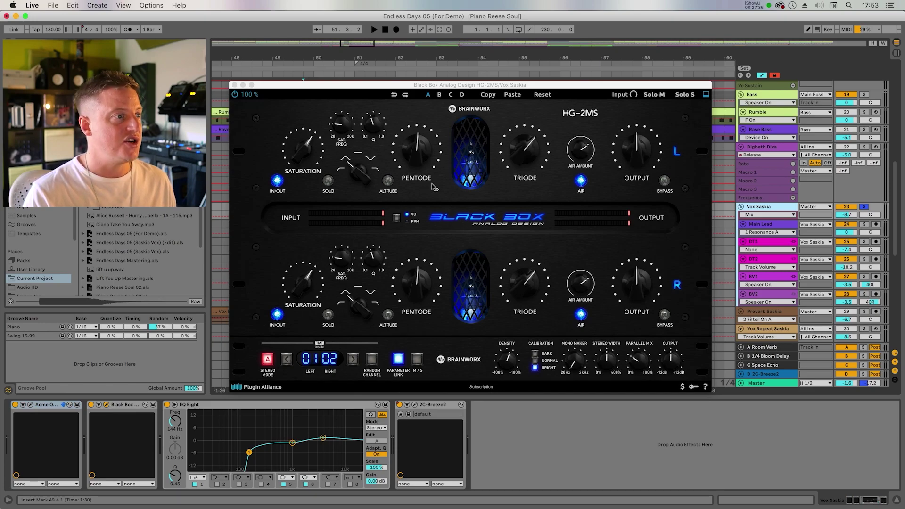
left_click(234, 85)
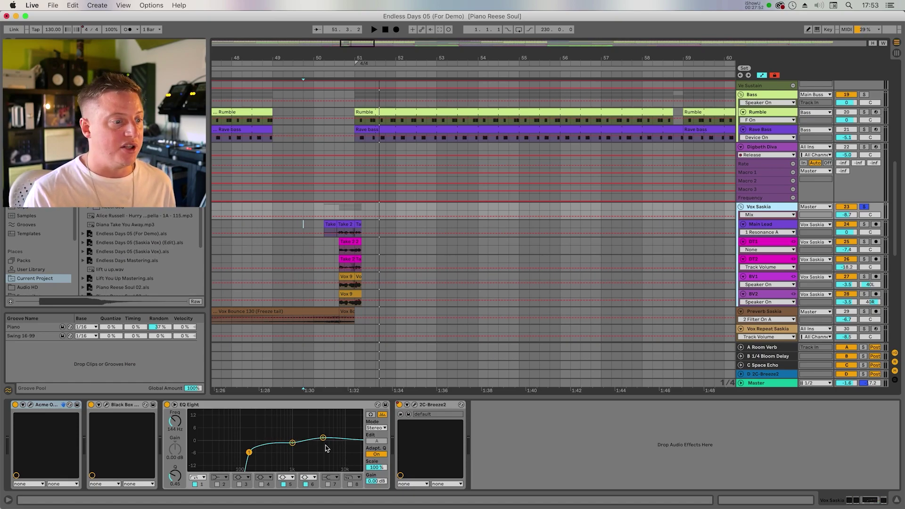
Play the vocal group with Black Box and Acme Opticom bypassed, and re-enable Acme Opticom and Black Box one by one to compare.
left_click(91, 405)
left_click(15, 405)
key("space")
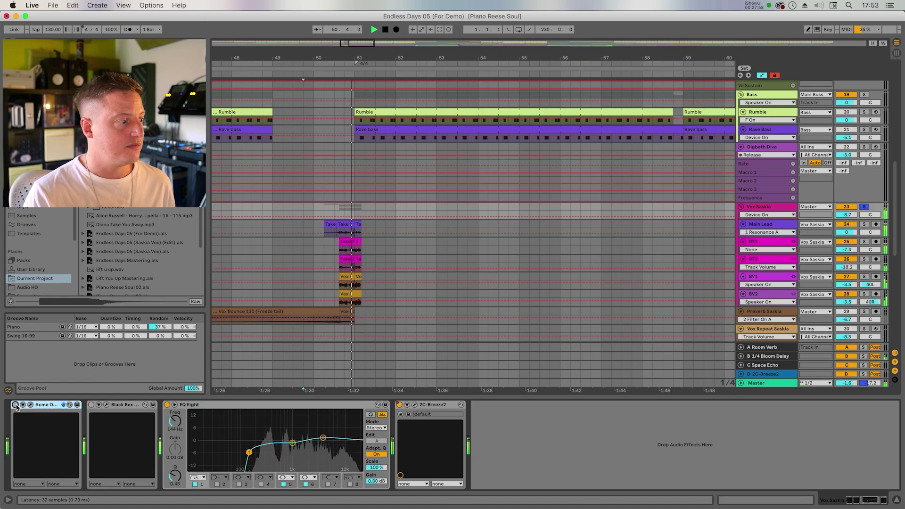
left_click(15, 405)
key("space")
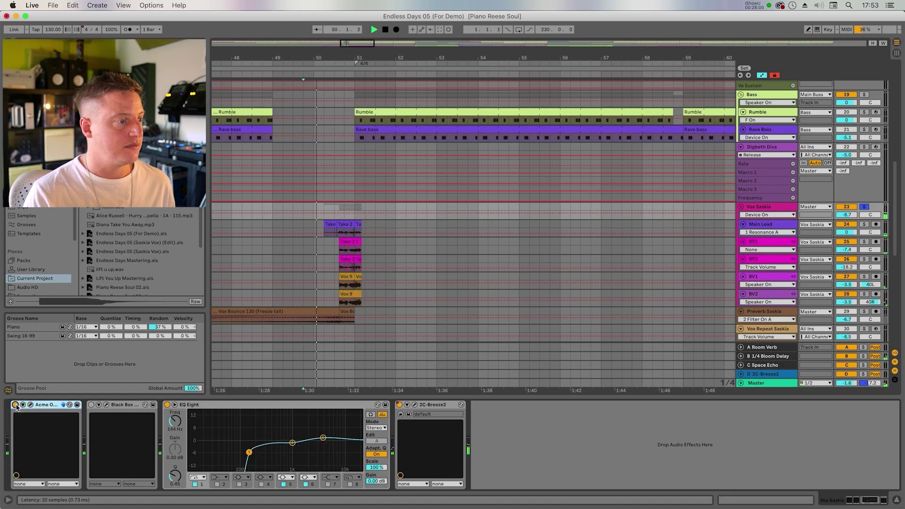
key("space")
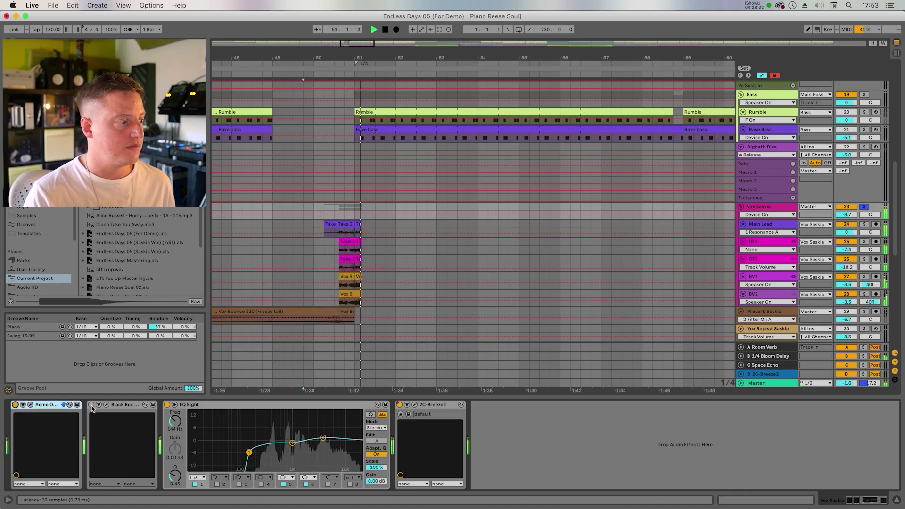
left_click(91, 404)
key("space")
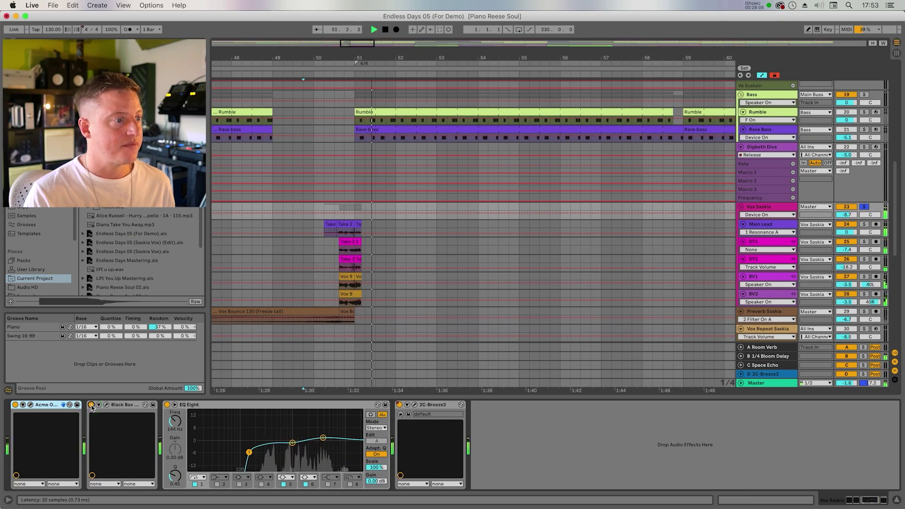
key("space")
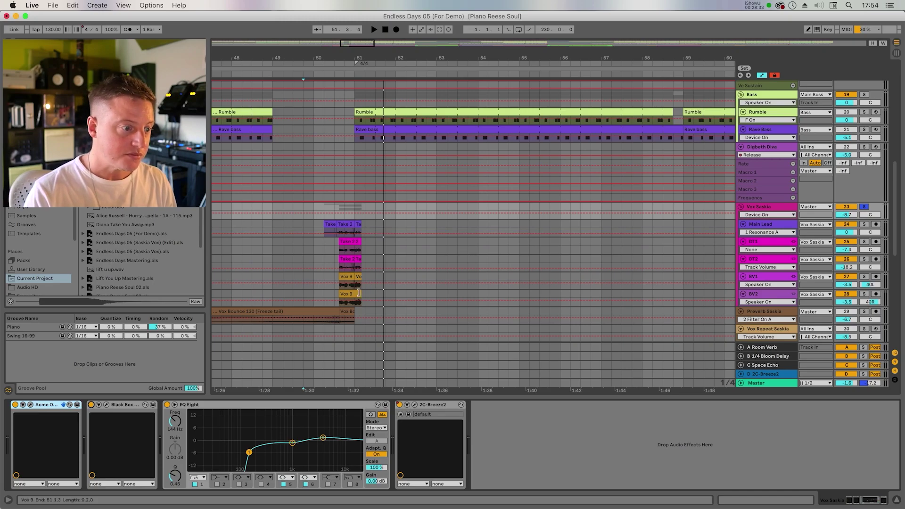
Open the vocal group's 2C-Breeze2 reverb window to view its settings, and close it.
left_click(415, 407)
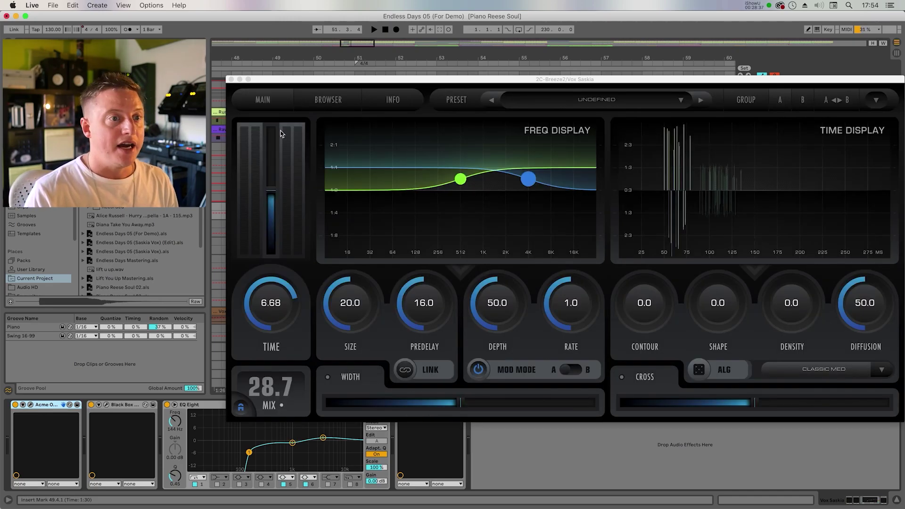
left_click(230, 80)
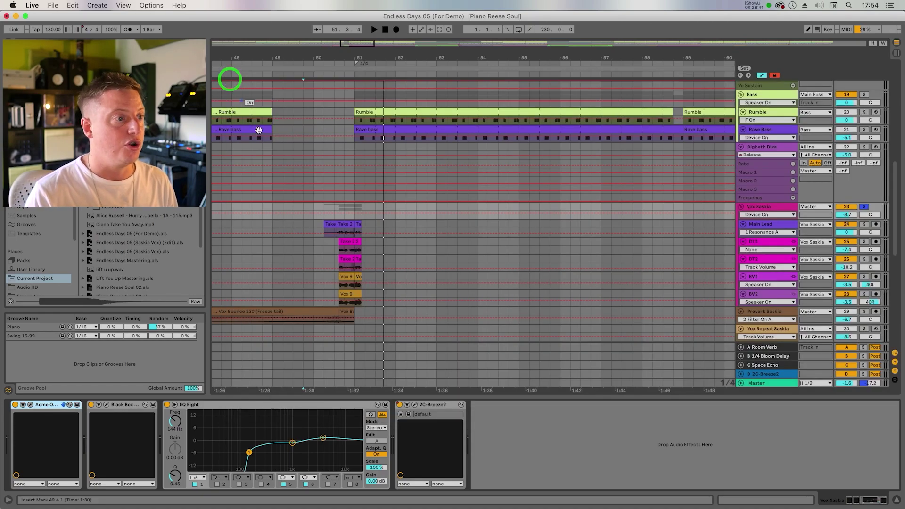
Play the vocal group from bar 50.3 with 2C-Breeze2 bypassed for comparison, turn the reverb back on and re-enable the overridden automation.
left_click(334, 208)
key("space")
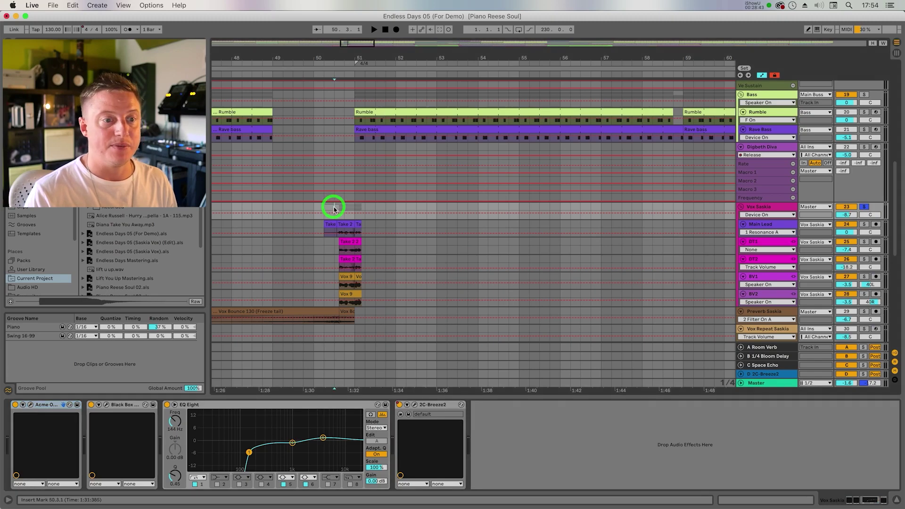
left_click(400, 405)
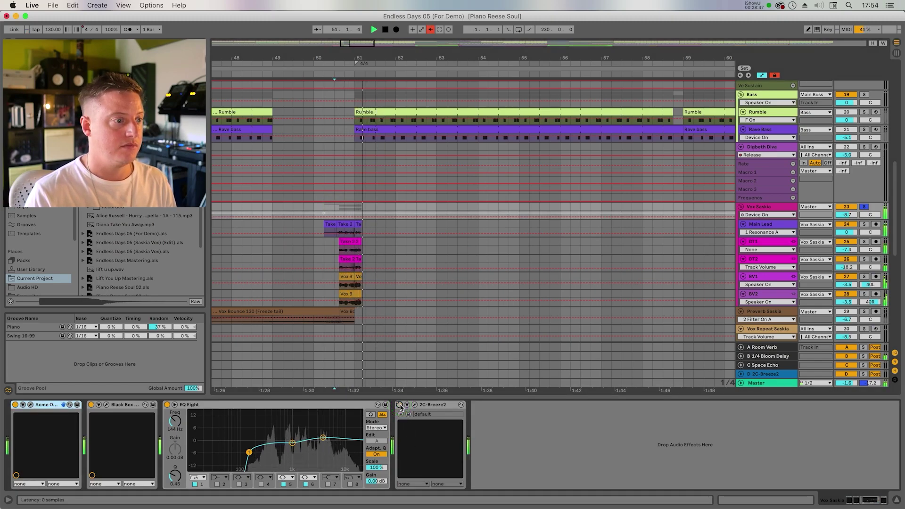
left_click(400, 405)
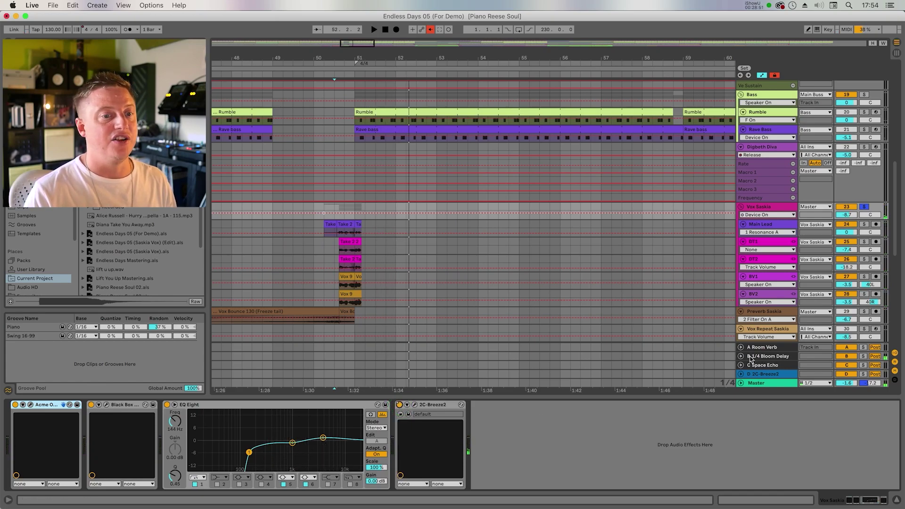
left_click(431, 29)
Show the Preverb vocal track's device and enlarge its lane around the reversed Vox Bounce clip leading up to bar 51.
left_click_drag(407, 55, 406, 54)
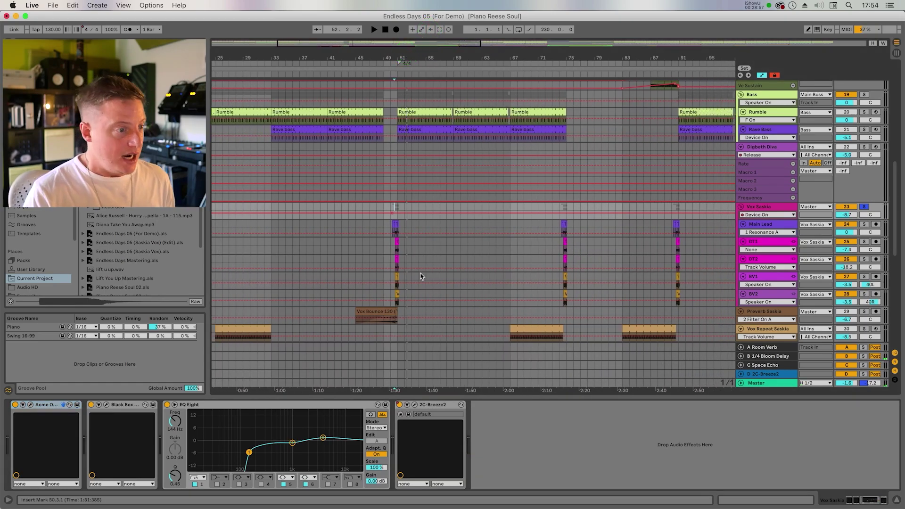
scroll(442, 309, "down", 5)
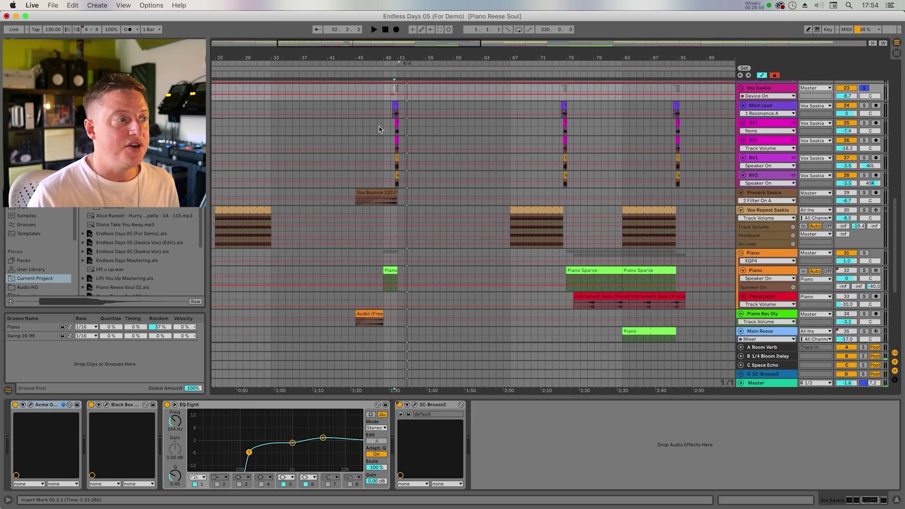
left_click_drag(375, 61, 375, 141)
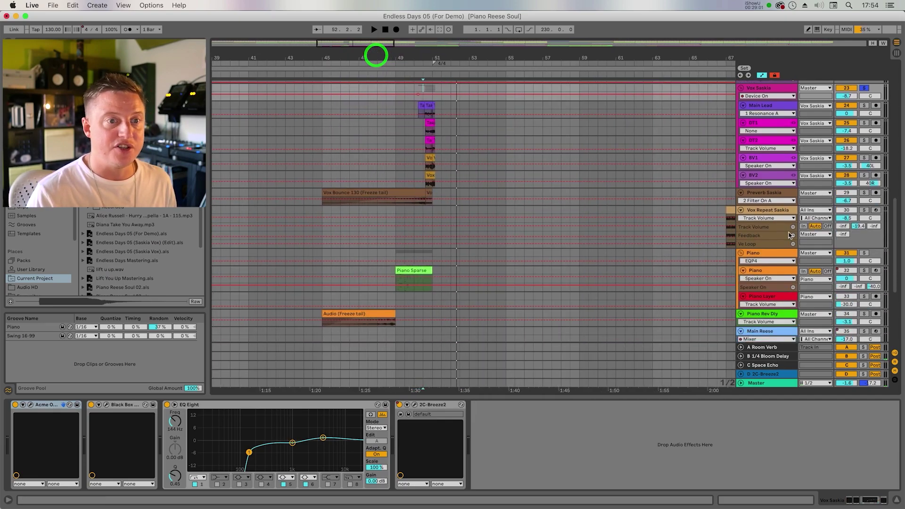
left_click_drag(774, 204, 771, 234)
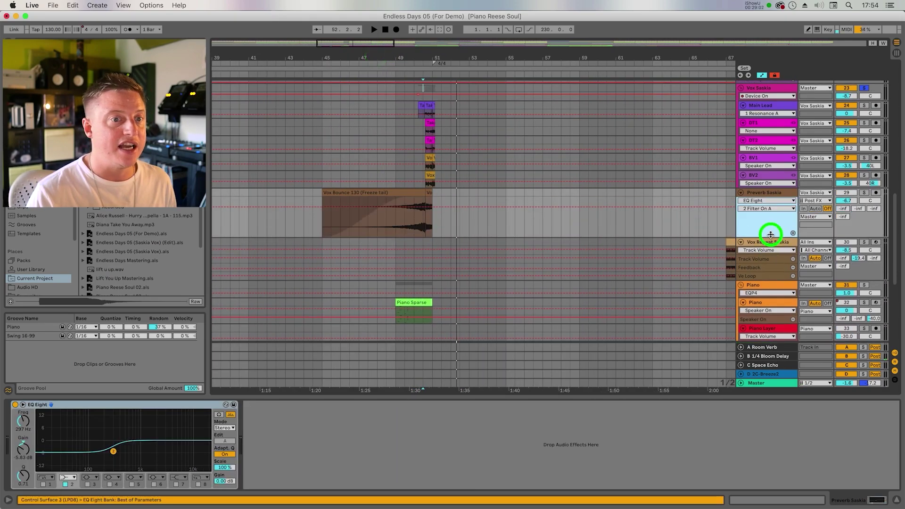
Unsolo the vocal group and play the Preverb track soloed from bar 49, releasing its solo at the end.
left_click(397, 226)
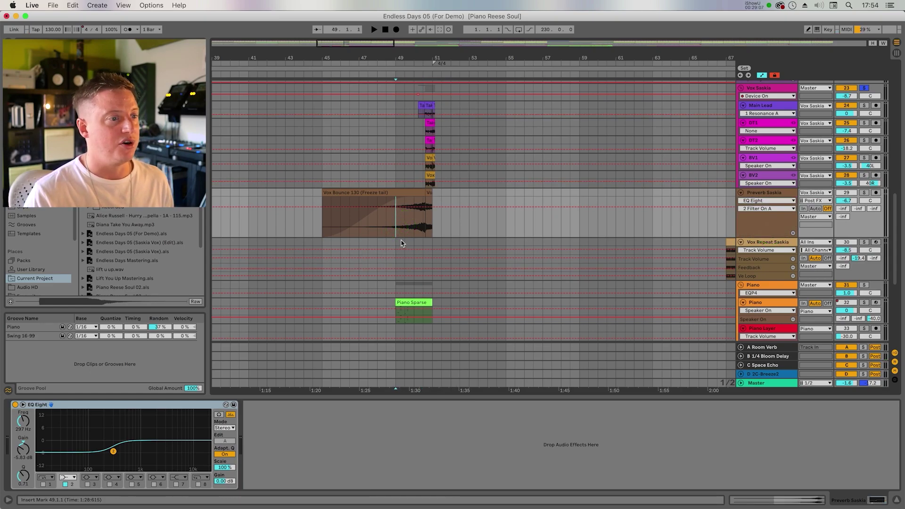
left_click(865, 89)
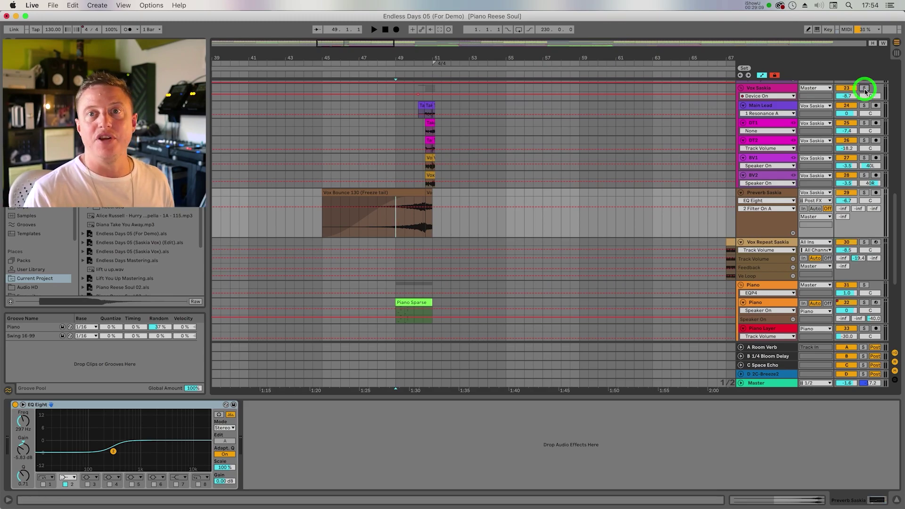
left_click(865, 193)
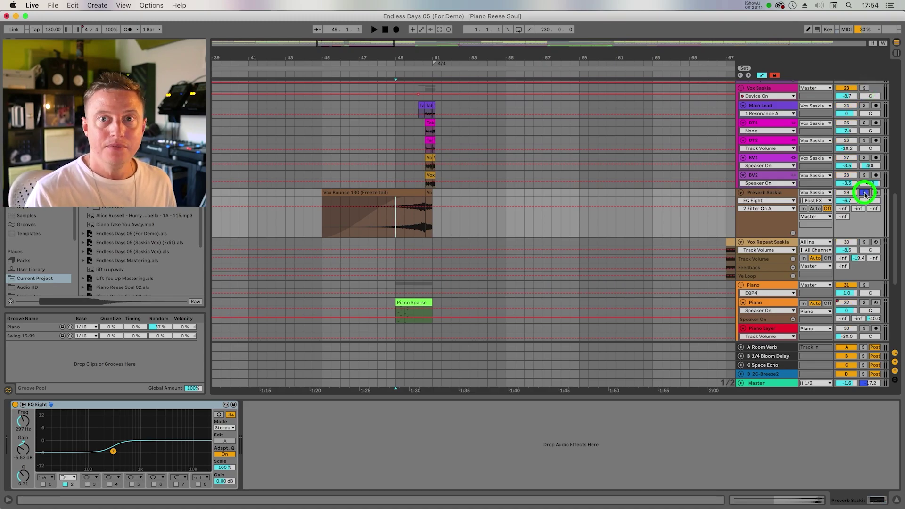
key("space")
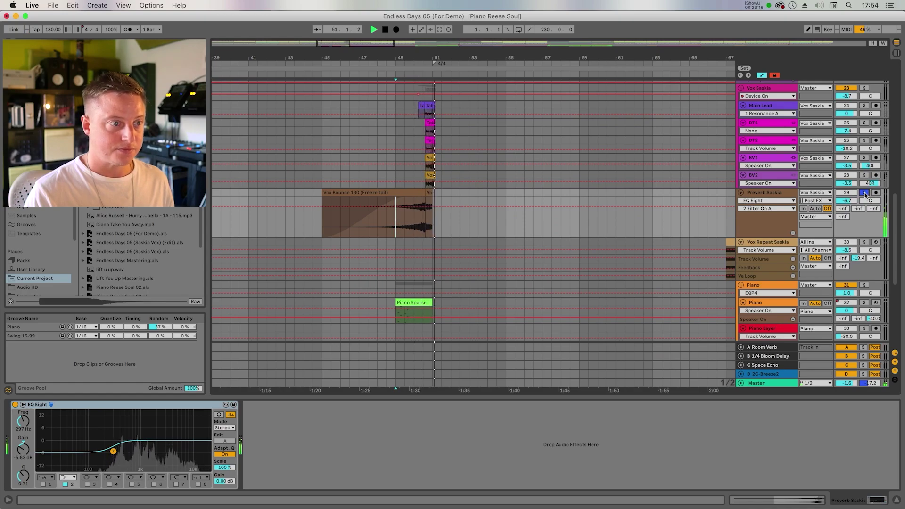
left_click(865, 193)
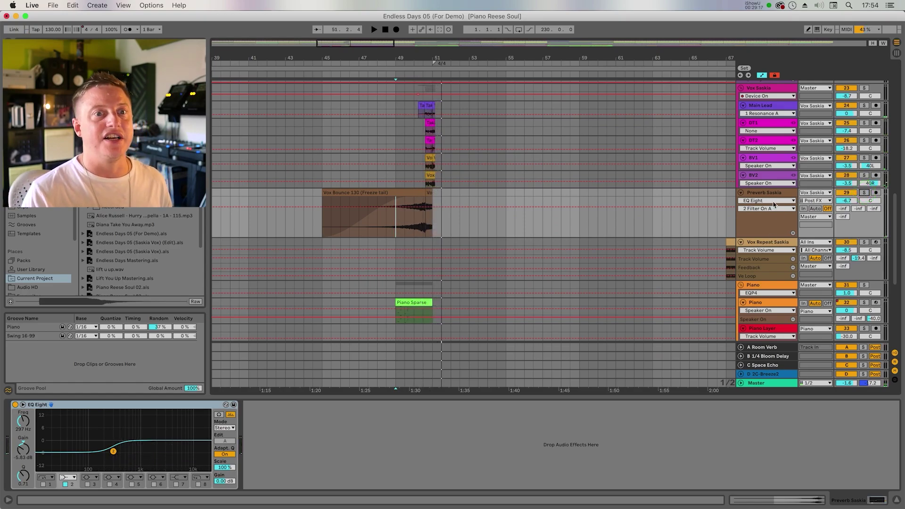
Examine where the Preverb clips sit across the whole arrangement, selecting the first one at bar 13.
scroll(524, 180, "up", 3)
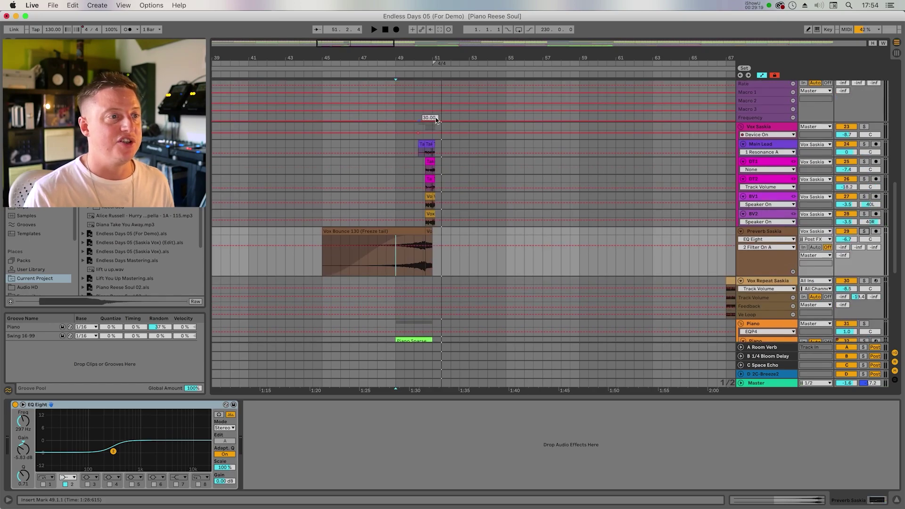
left_click_drag(488, 55, 489, 47)
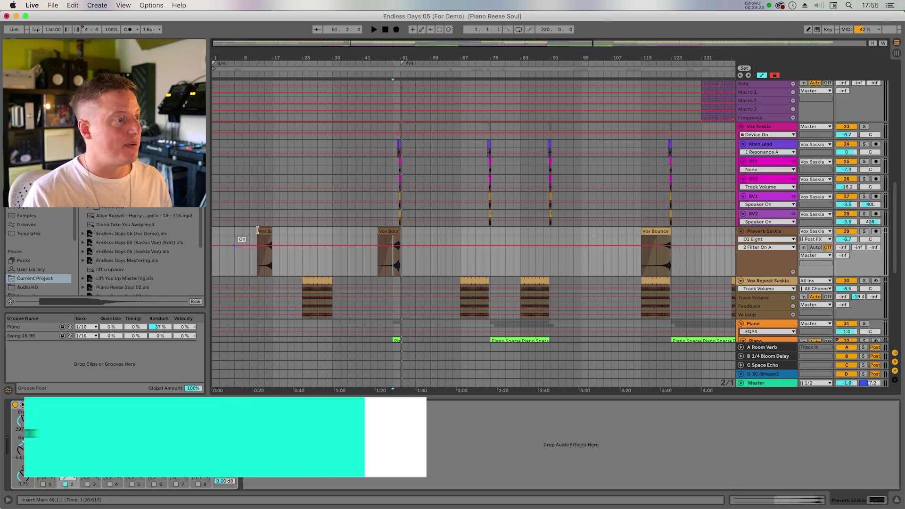
left_click(263, 229)
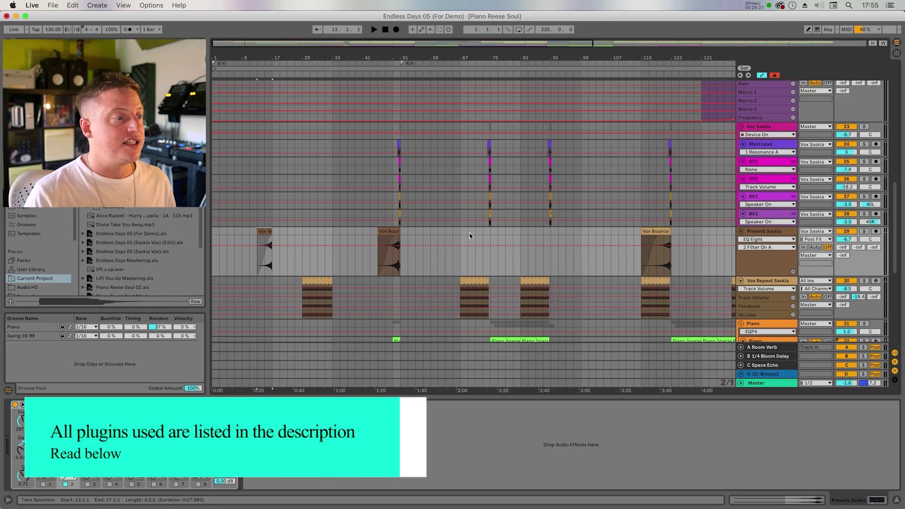
Show the Vox Repeat track's devices and play its clip at bar 25 soloed through to its end.
scroll(470, 235, "down", 3)
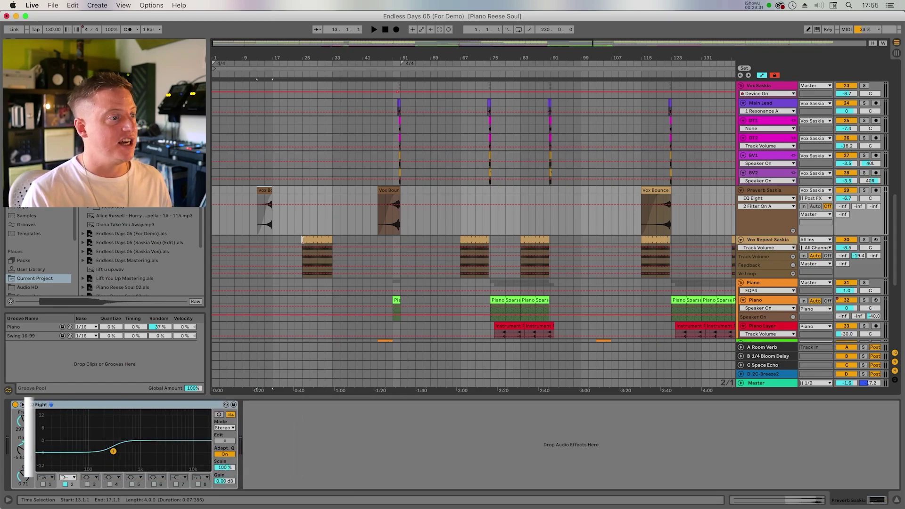
left_click(768, 240)
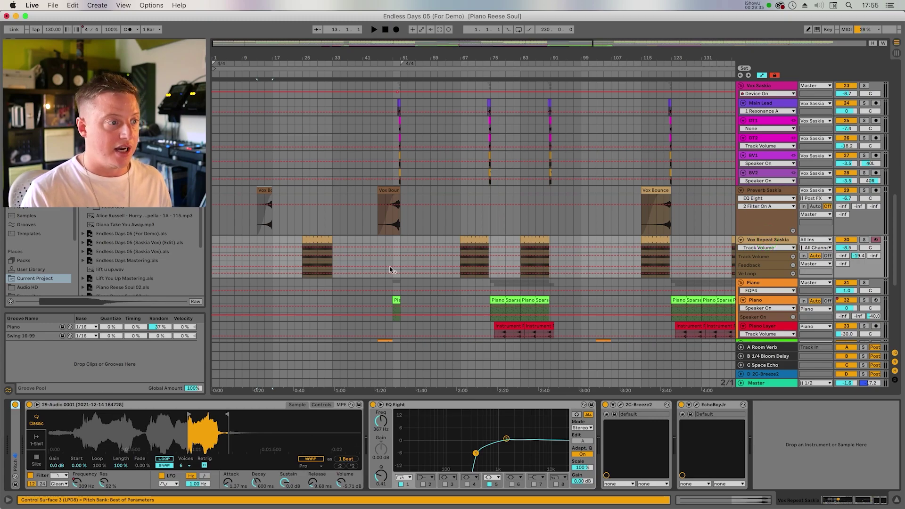
left_click(314, 239)
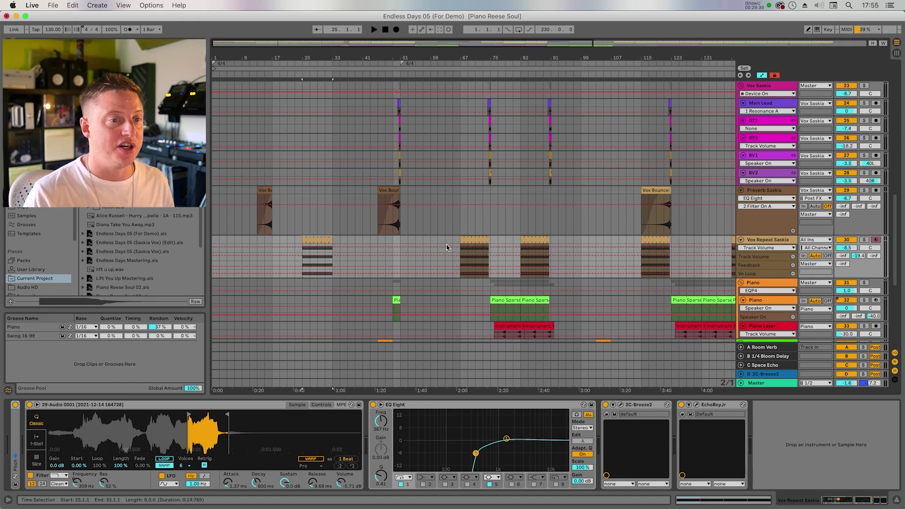
key("space")
key("space")
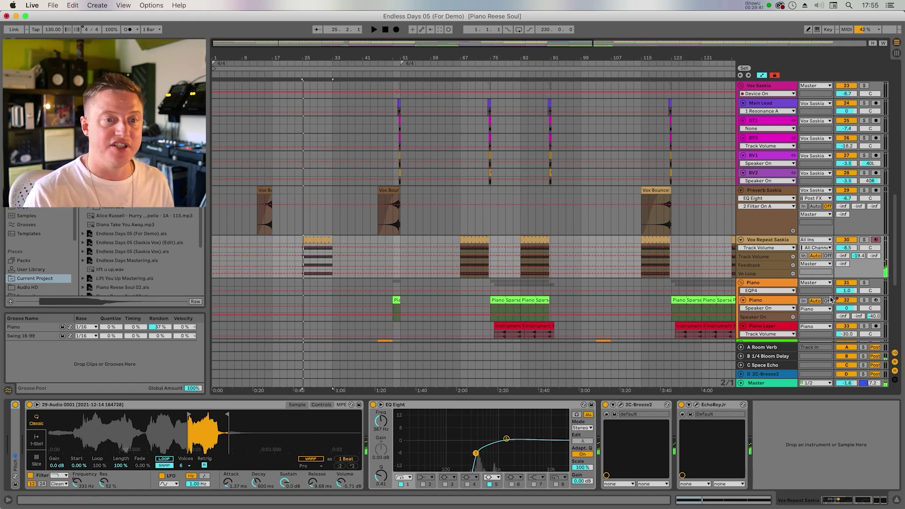
left_click(866, 240)
key("space")
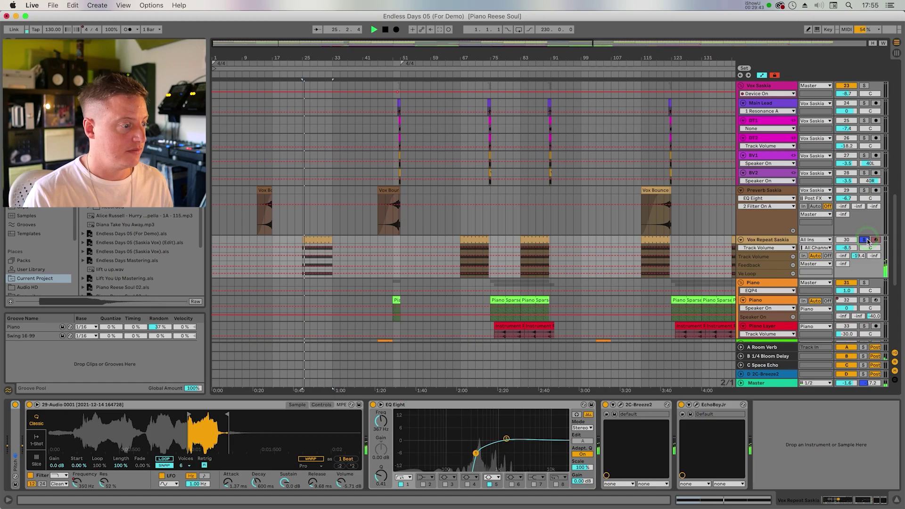
left_click(325, 254)
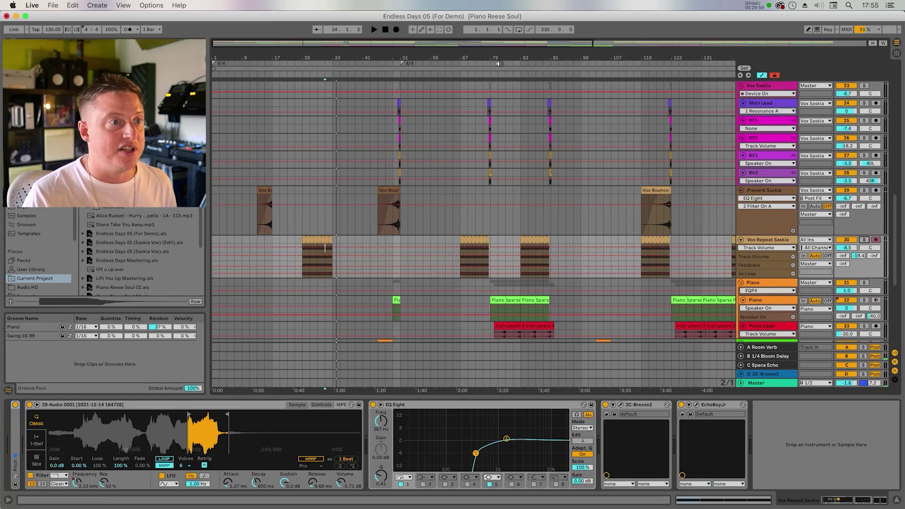
Examine how the Vox Repeat clip ends against the lead and backing vocal clips around bar 74.
left_click_drag(493, 59, 493, 59)
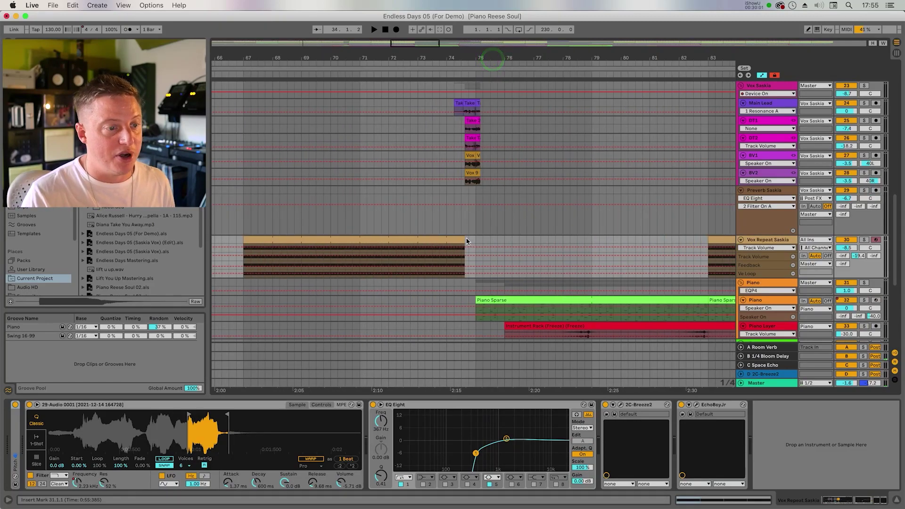
double_click(613, 55)
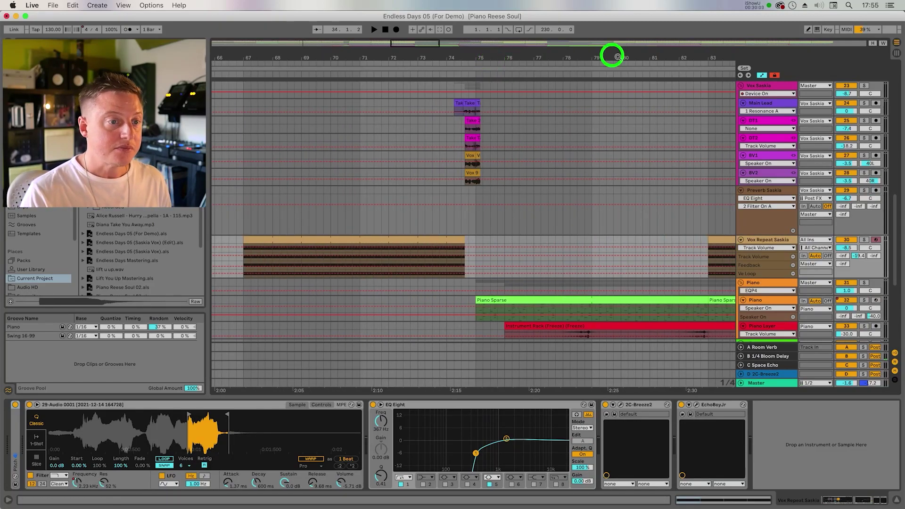
scroll(527, 266, "down", 2)
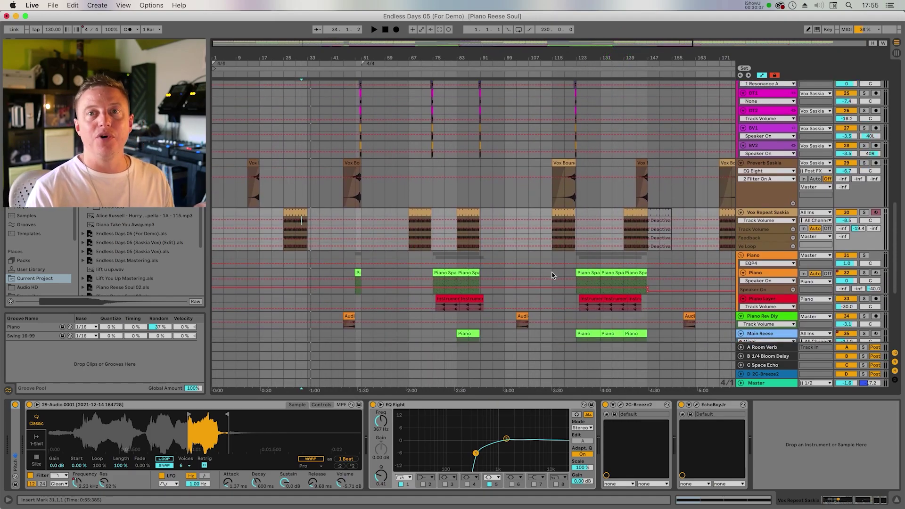
Show the Digbeth Diva track's devices and Release automation, and play the track soloed from bar 141.
scroll(631, 296, "up", 10)
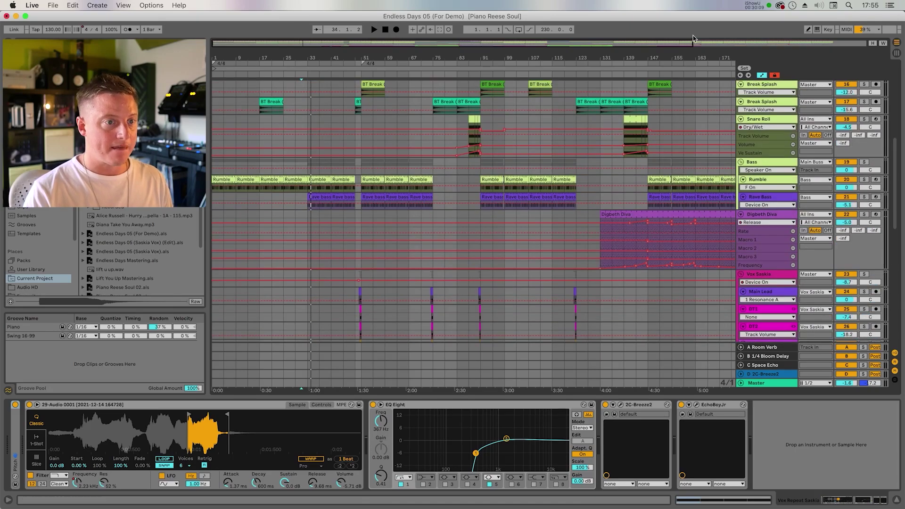
left_click_drag(667, 55, 481, 55)
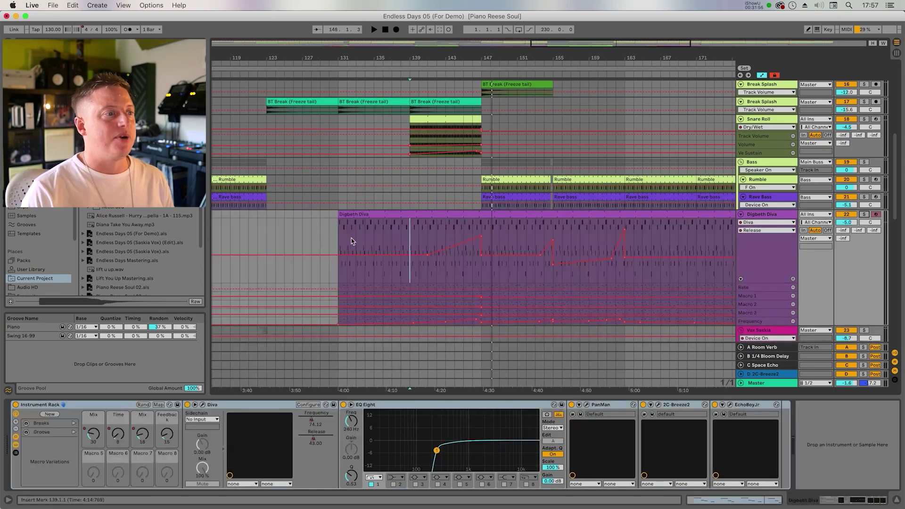
left_click(338, 241)
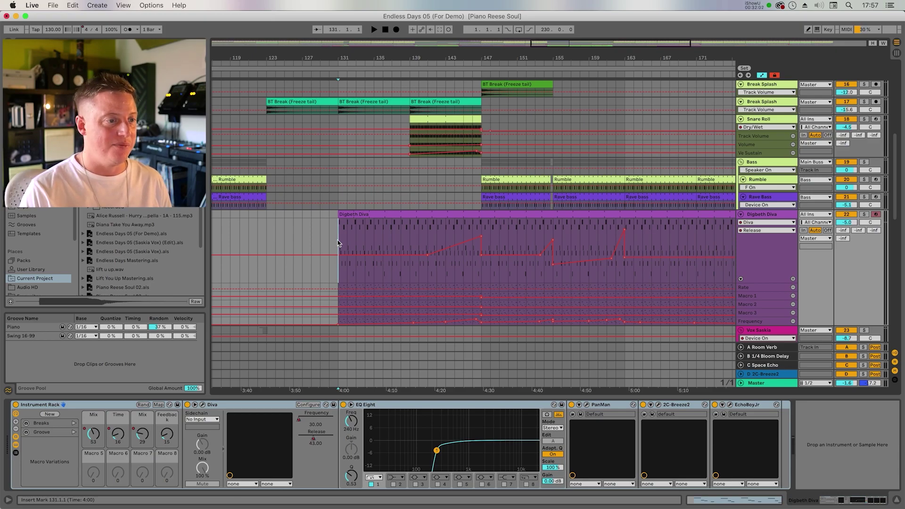
left_click(428, 234)
key("space")
left_click(865, 215)
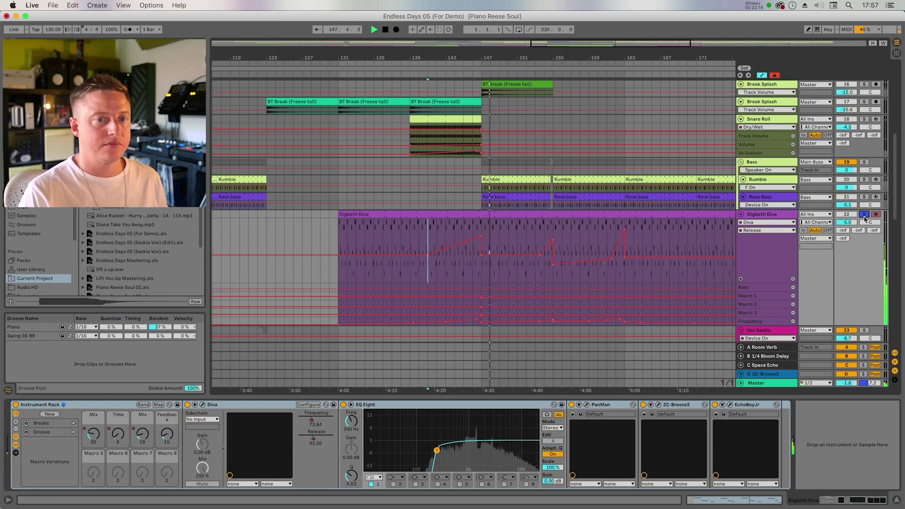
key("space")
View the Digbeth Diva clip within the arrangement, and open its Diva synth window to inspect the INIT Minimono patch, closing it when done.
left_click(514, 56)
left_click(514, 57)
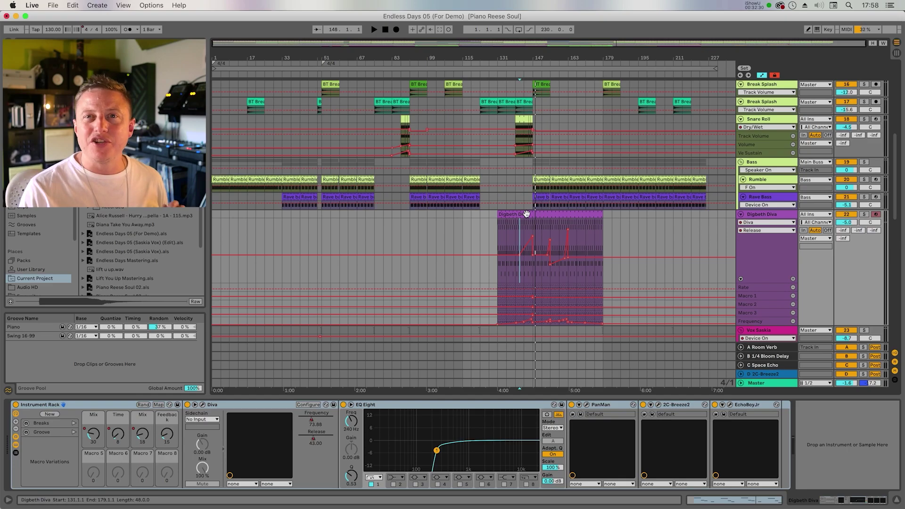
left_click_drag(519, 56, 519, 60)
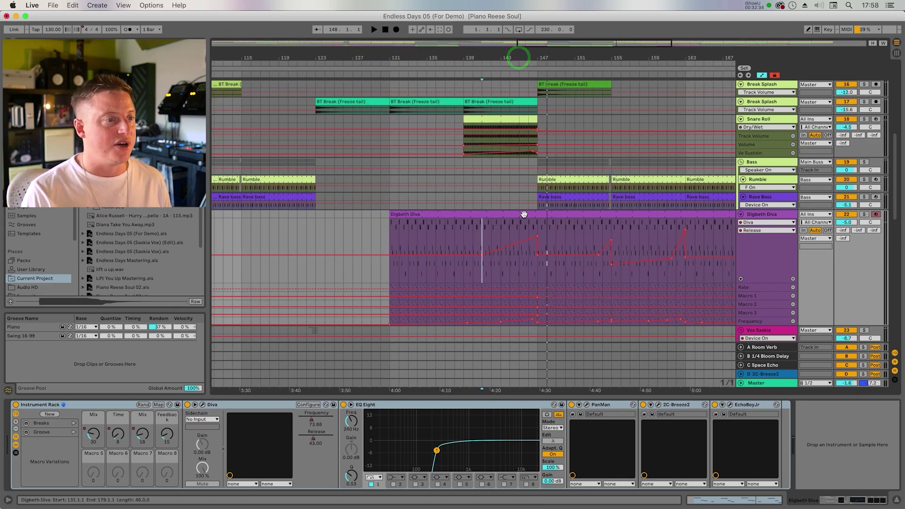
left_click(203, 405)
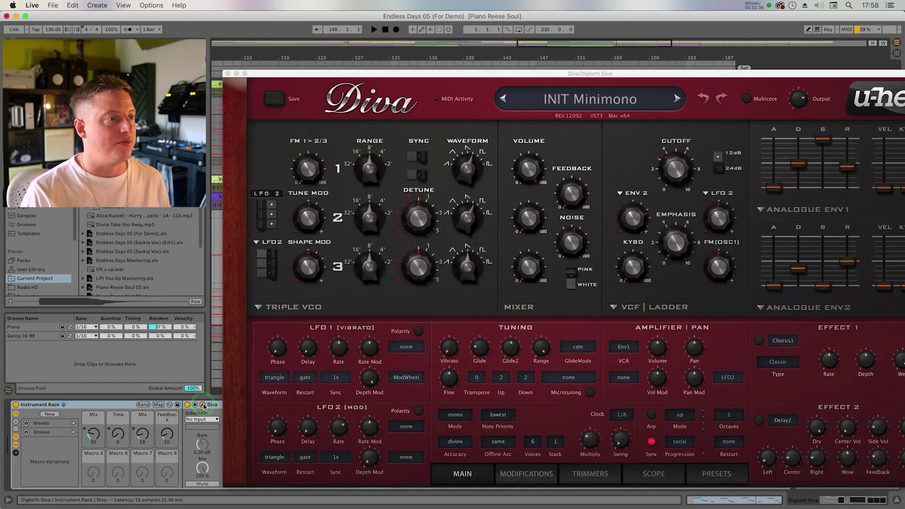
left_click_drag(581, 73, 465, 31)
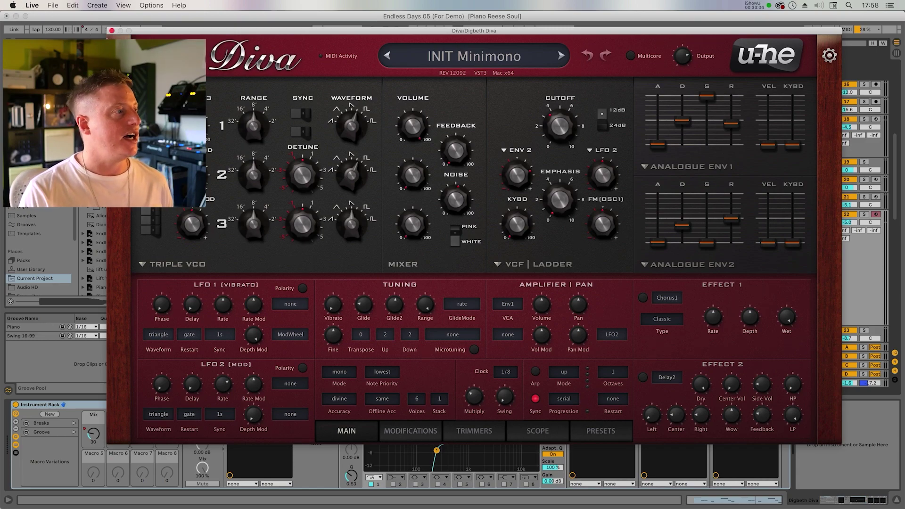
left_click(112, 30)
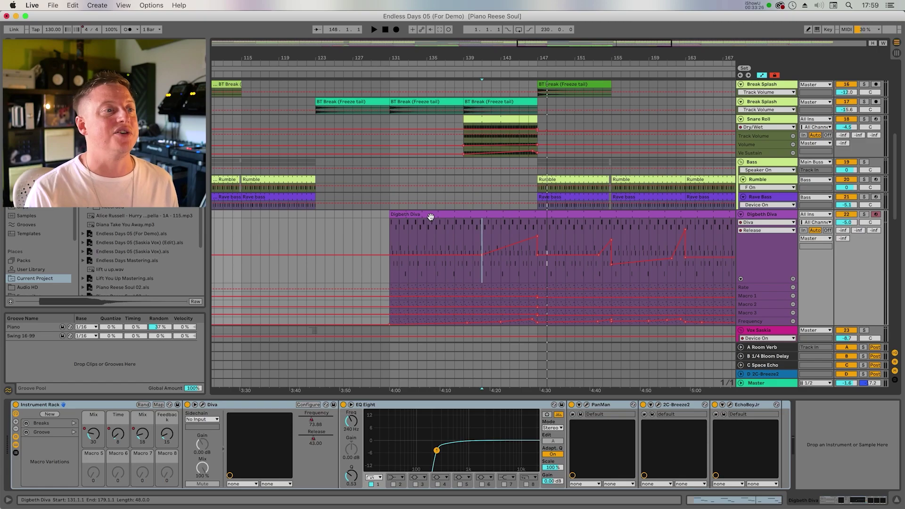
Open the Digbeth Diva clip's MIDI notes and enlarge the note editor to show the whole pattern.
double_click(430, 215)
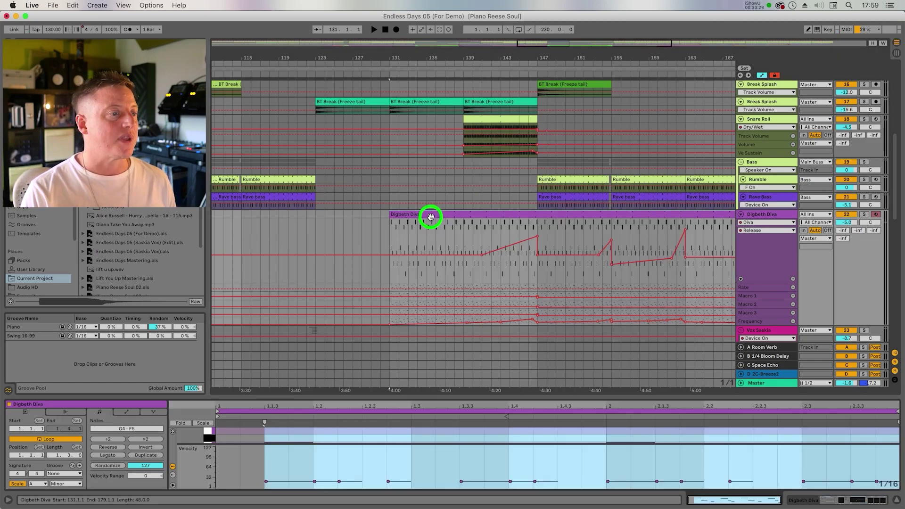
left_click_drag(418, 397, 425, 230)
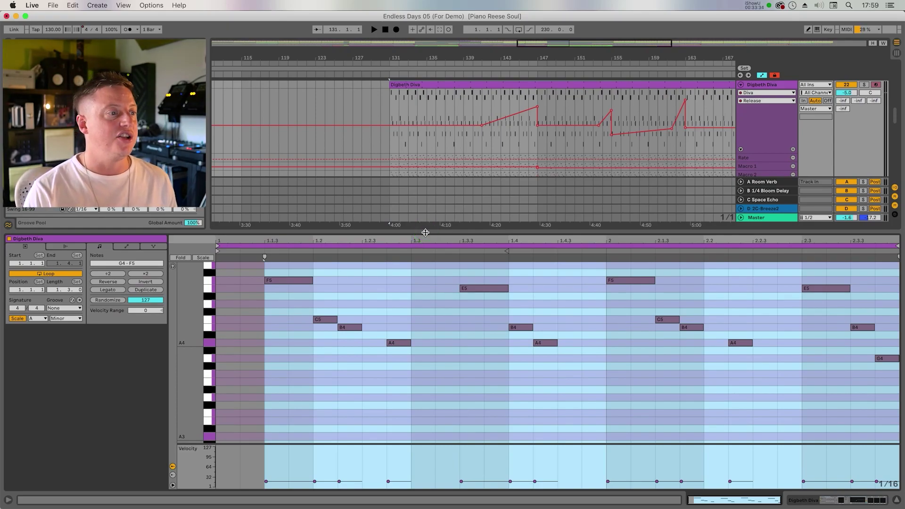
Solo the Digbeth Diva track and play its clip from bar 131, following the looped note pattern in the MIDI editor.
left_click(426, 239)
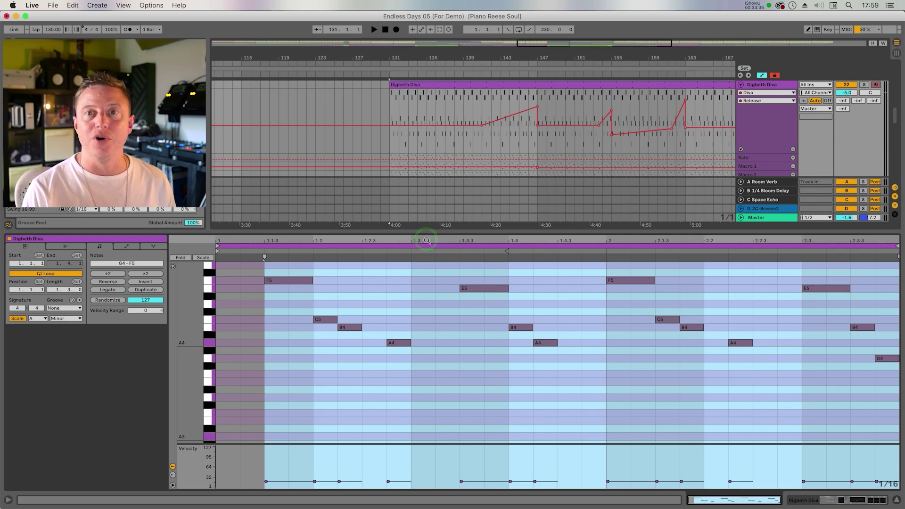
left_click(427, 240)
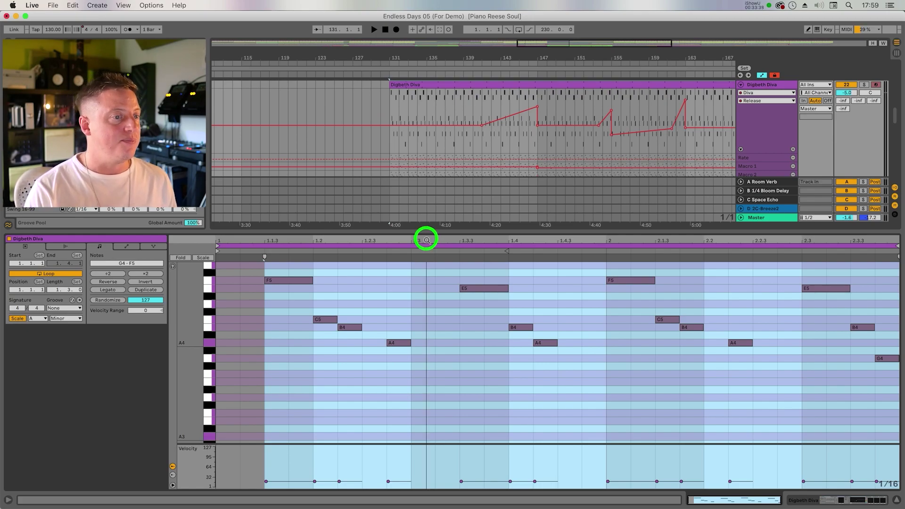
left_click(484, 368)
left_click(405, 86)
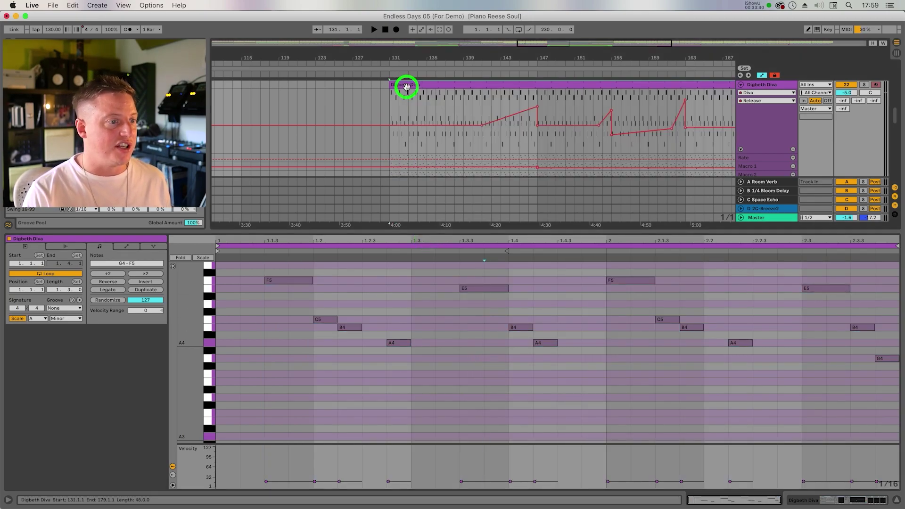
left_click(399, 304)
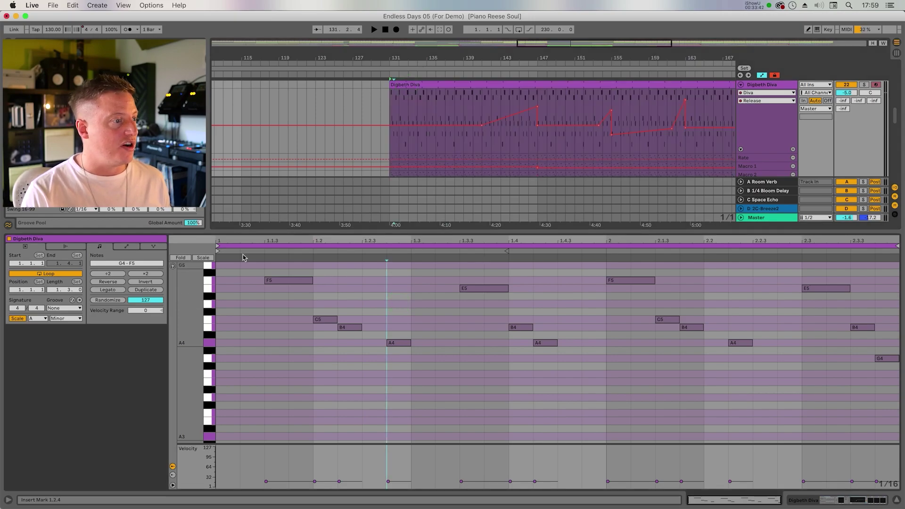
key("space")
left_click(863, 85)
left_click(594, 240)
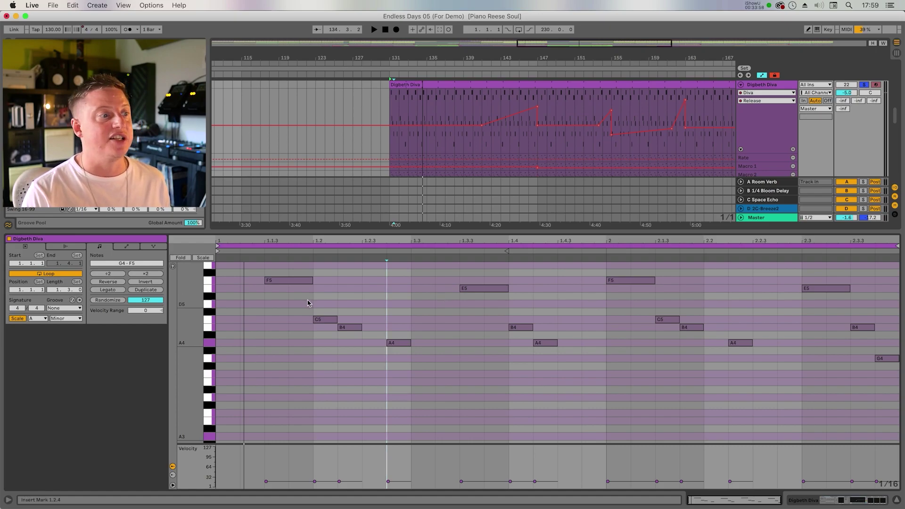
left_click_drag(228, 384, 902, 405)
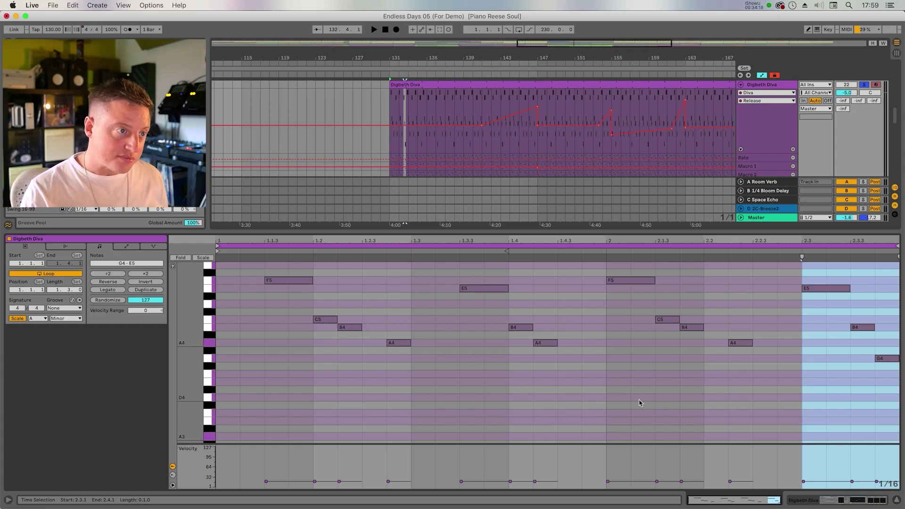
Unsolo the Digbeth Diva track and play it with the full mix from bar 143, stopping playback after bar 155.
left_click(389, 106)
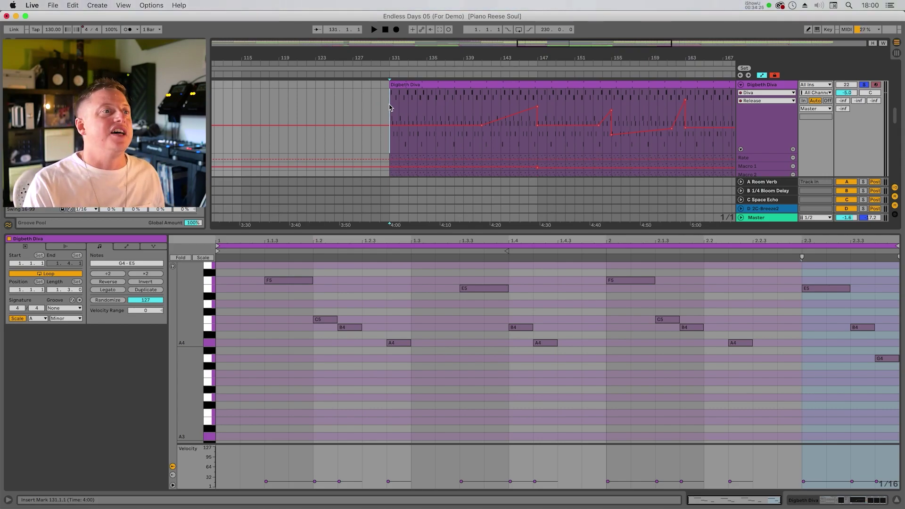
left_click(864, 84)
left_click(503, 99)
key("space")
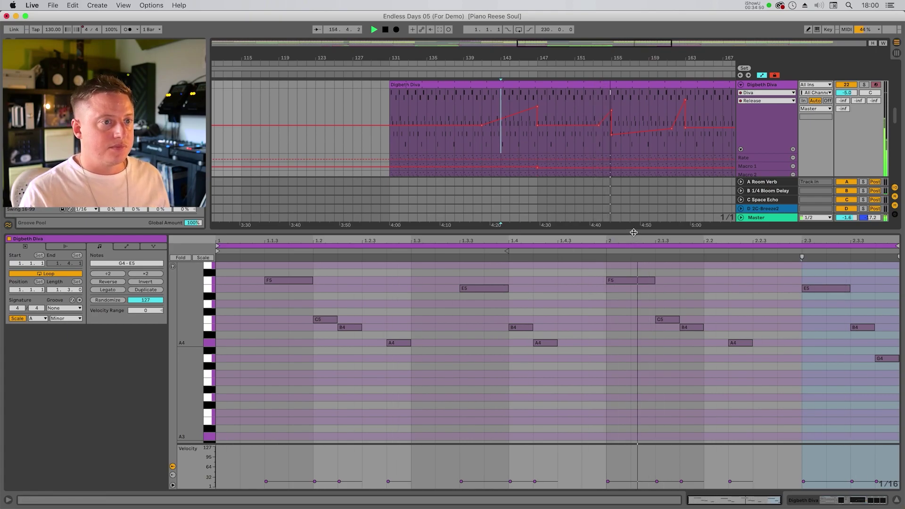
key("space")
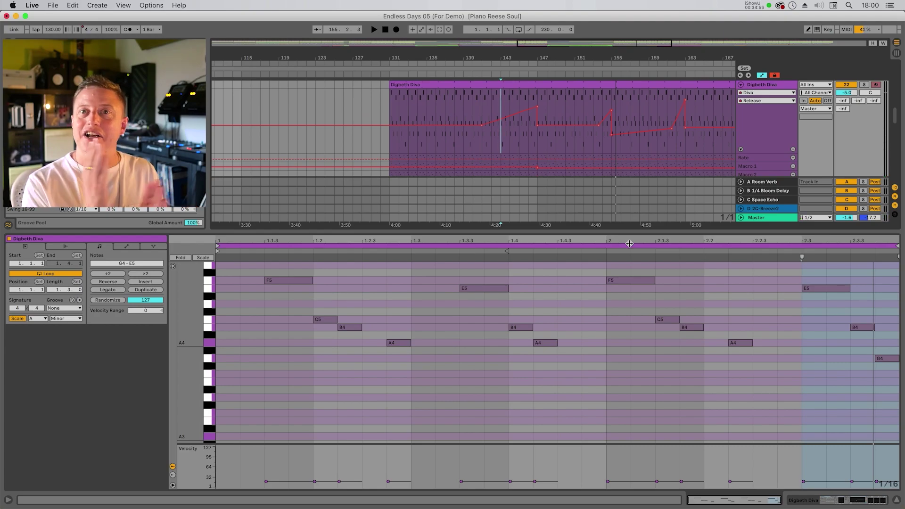
Shrink the note editor, show the full arrangement length, and look over the tracks from the drums down to Grain Reese.
left_click_drag(630, 244, 646, 340)
double_click(603, 57)
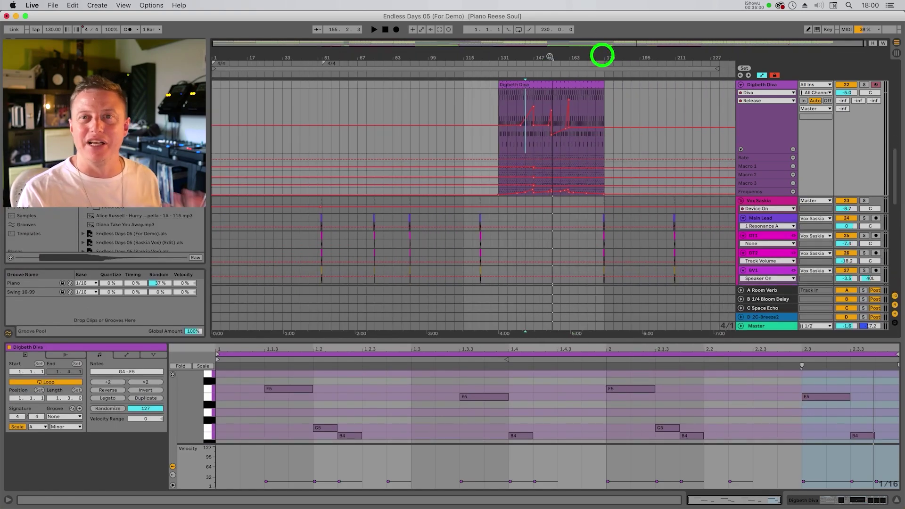
scroll(593, 186, "up", 5)
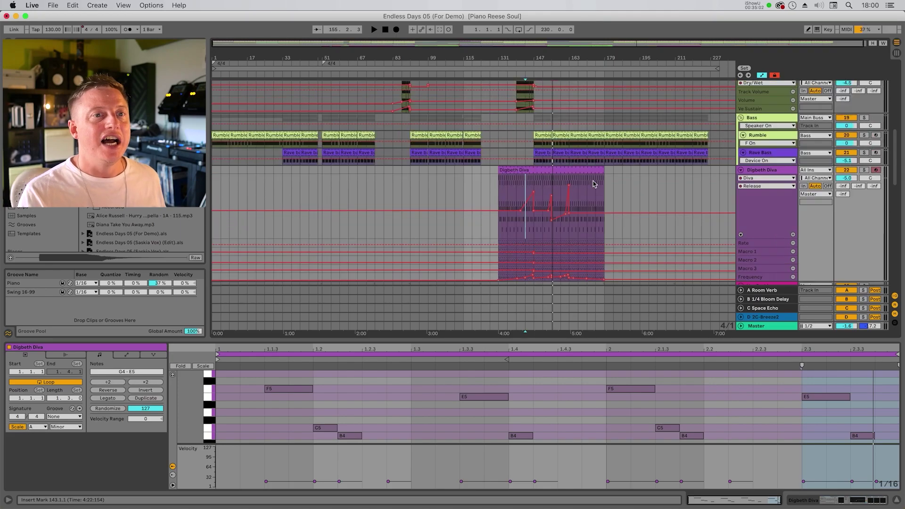
scroll(593, 185, "up", 7)
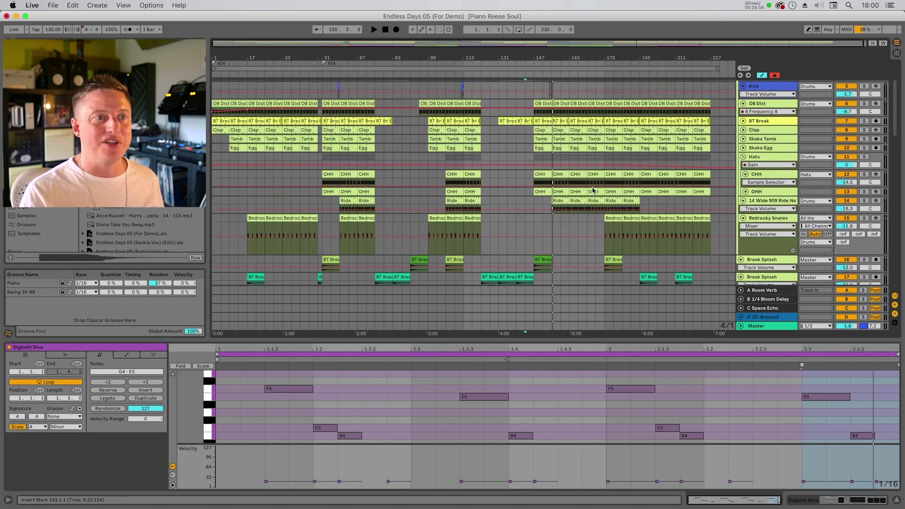
scroll(595, 227, "down", 5)
scroll(596, 227, "down", 10)
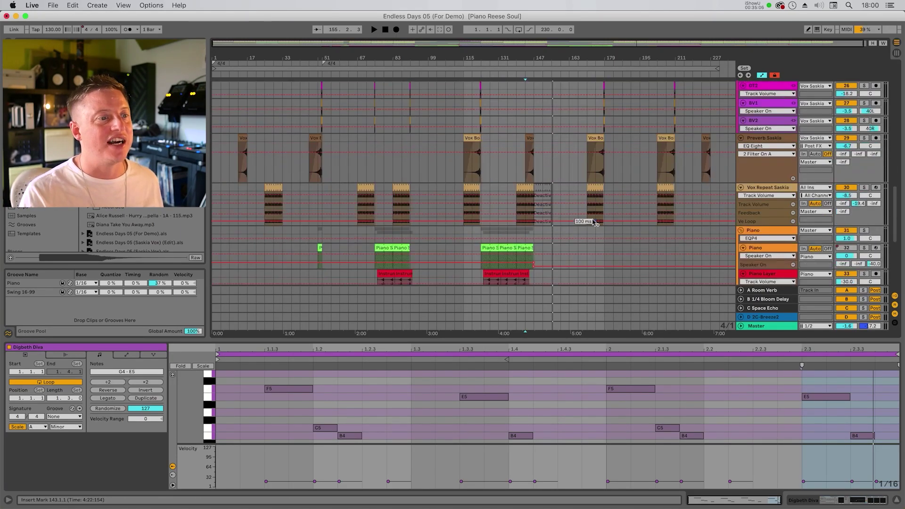
scroll(593, 223, "up", 3)
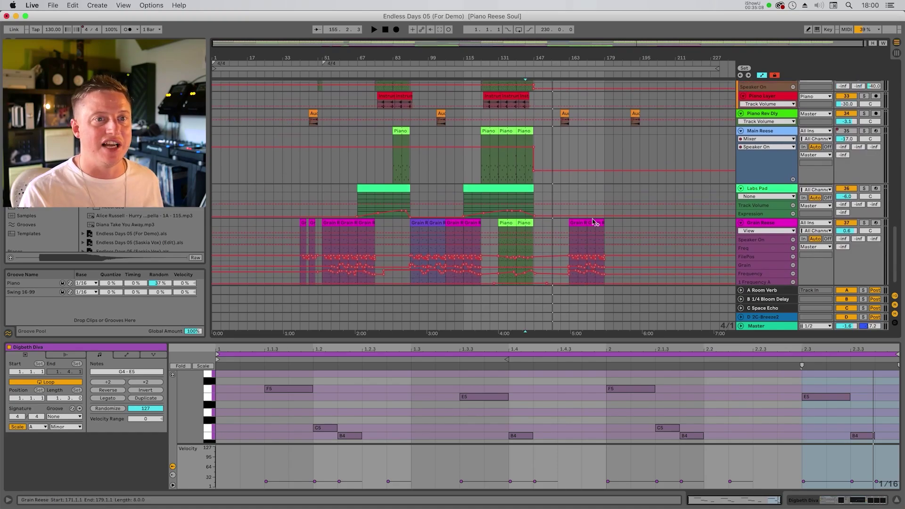
scroll(592, 221, "down", 3)
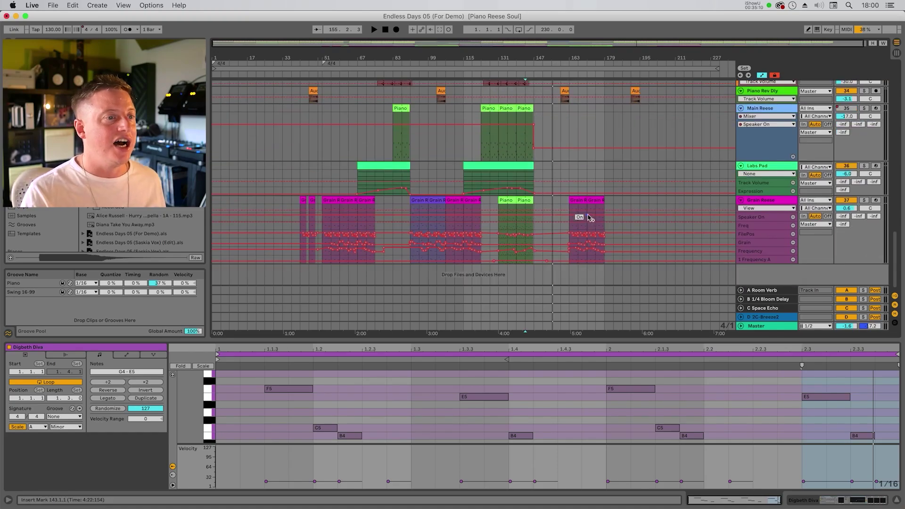